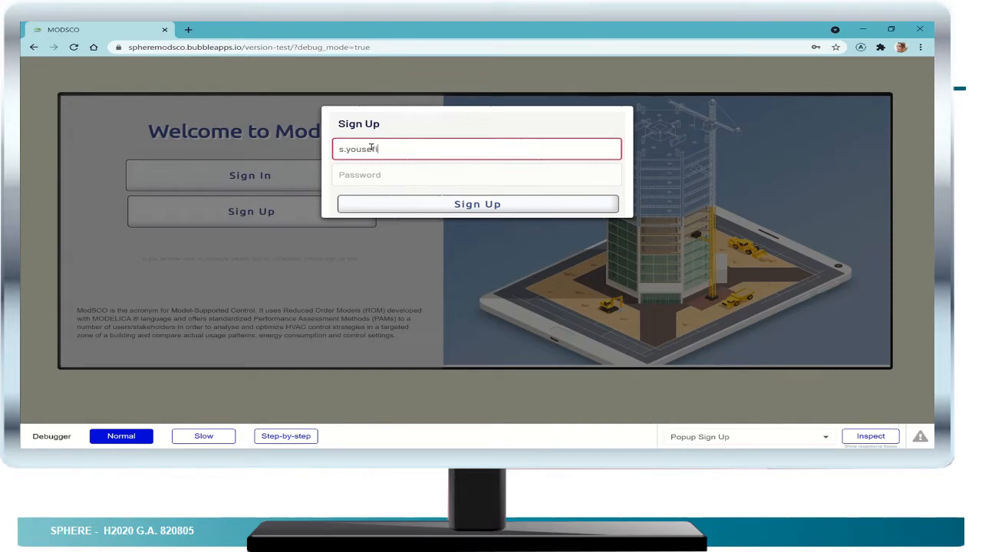
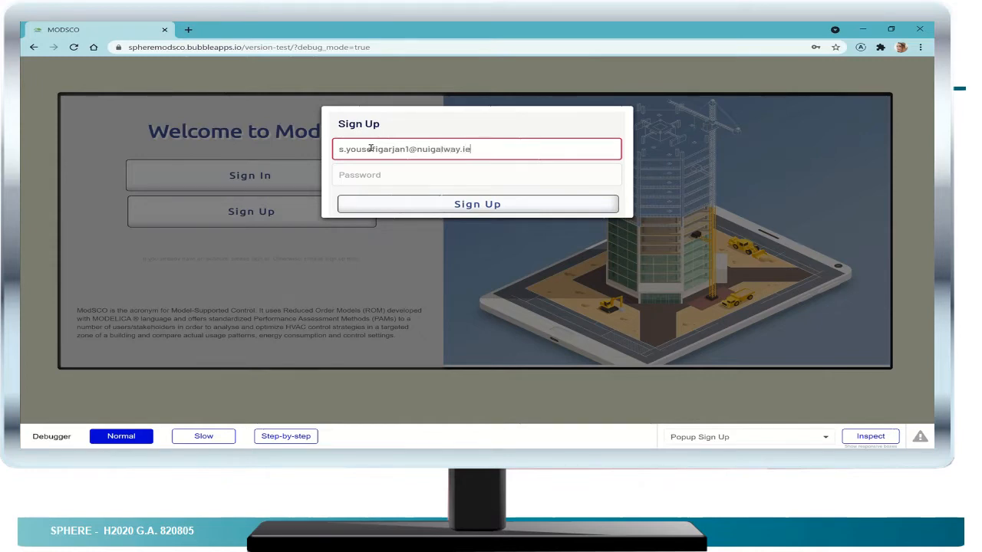
- Complete the sign-up form with the account's e-mail address and password, and submit it to register
key(Tab)
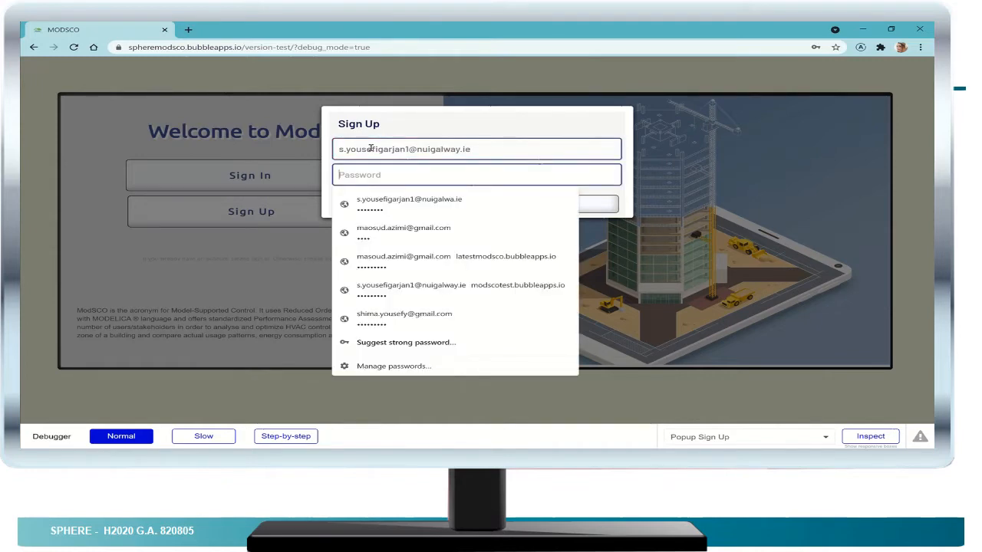
text(•)
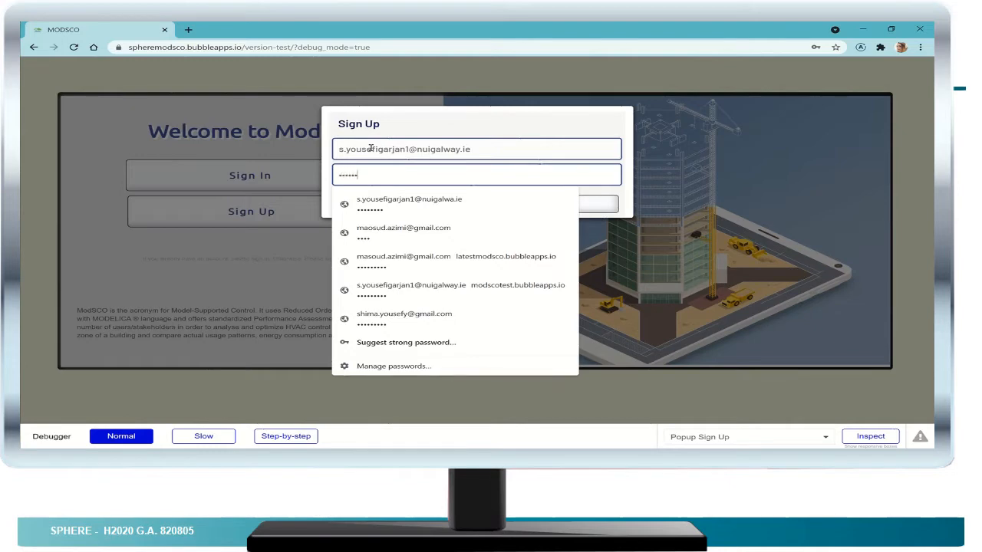
text(•••••••)
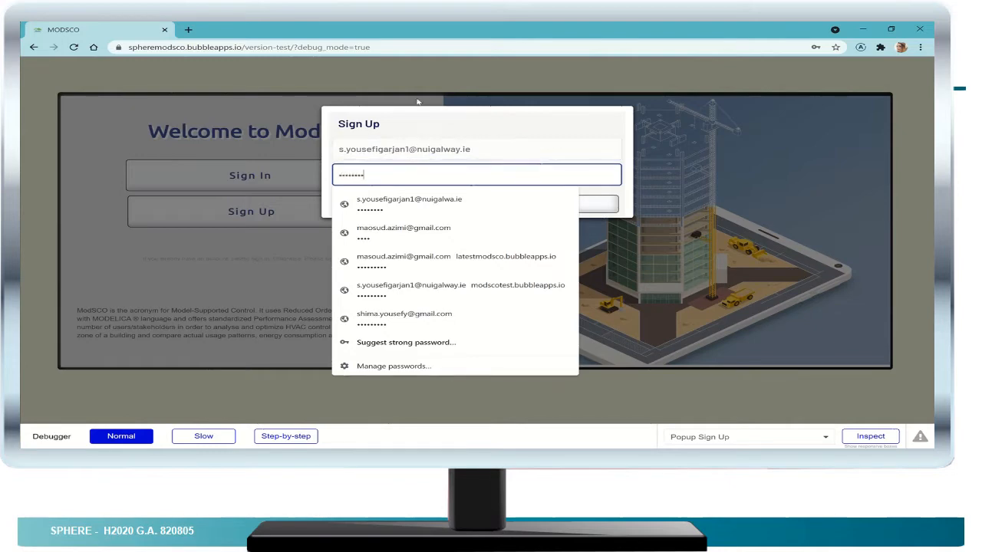
click(610, 199)
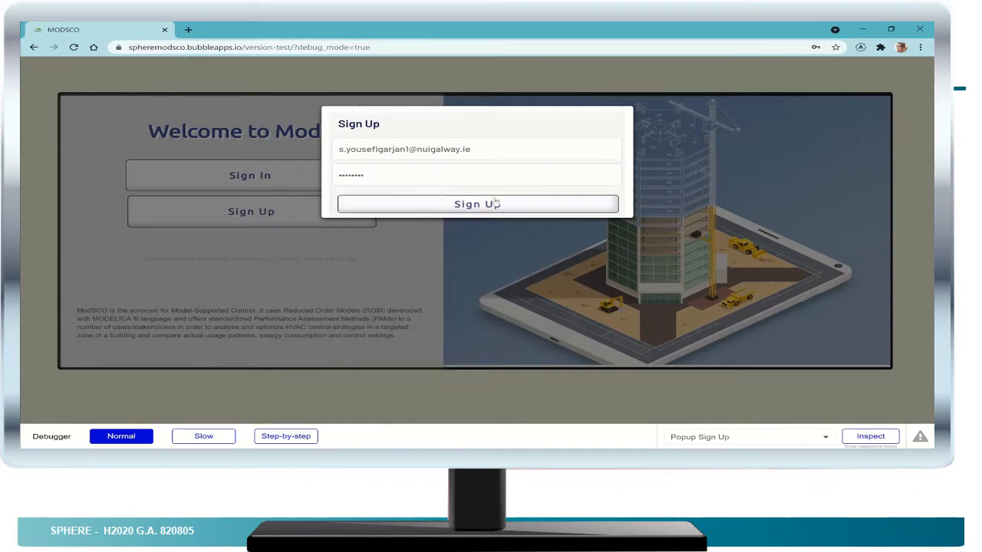
click(478, 204)
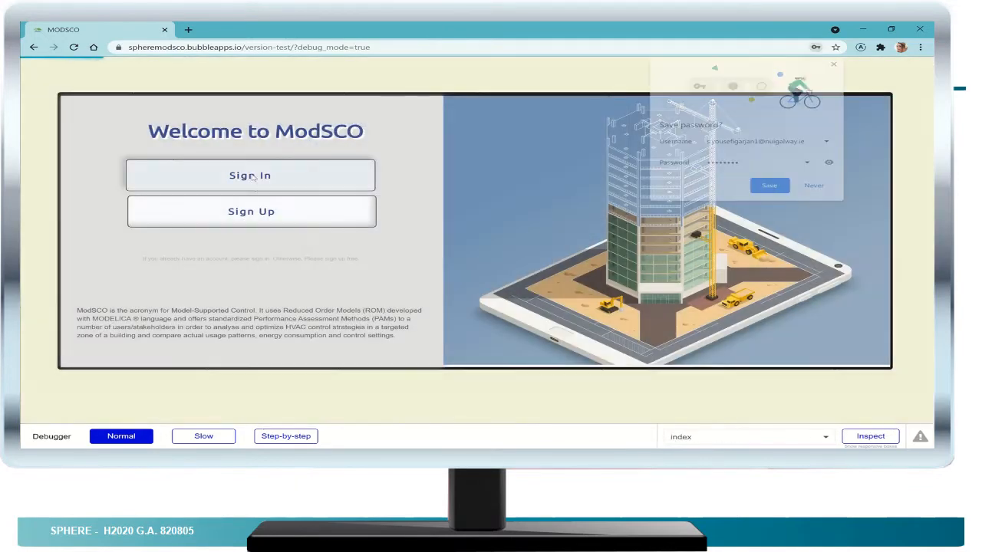
- Open the sign-in form and enter the account's e-mail address, correcting the mistyped @ sign
click(253, 176)
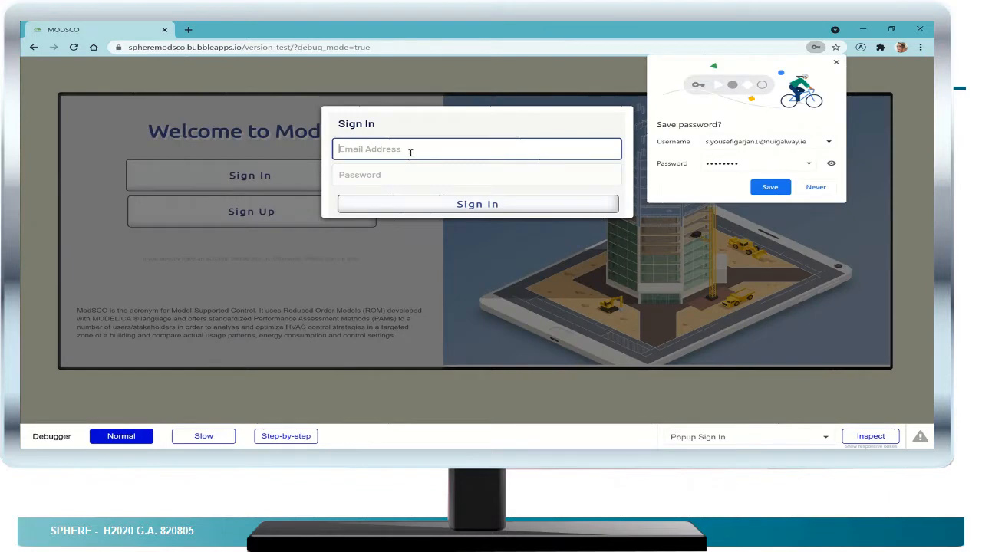
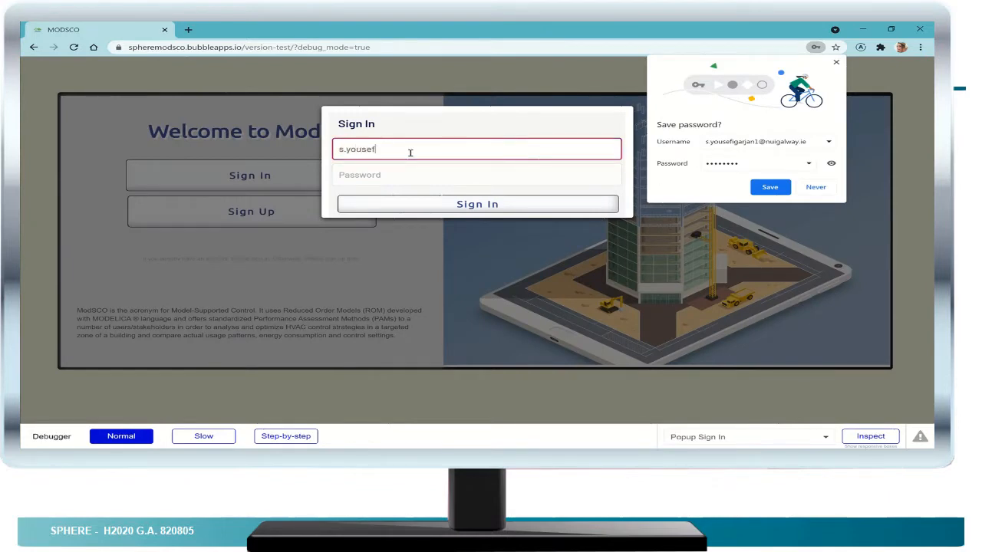
click(413, 151)
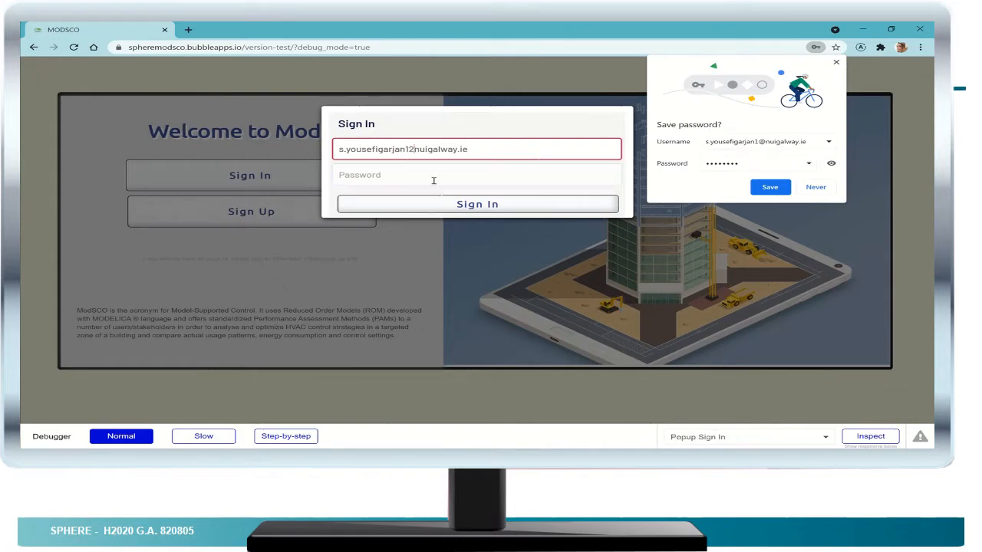
key(BackSpace)
text(@)
- Fill in the account password, sign in, and decline saving the password in the browser
click(394, 176)
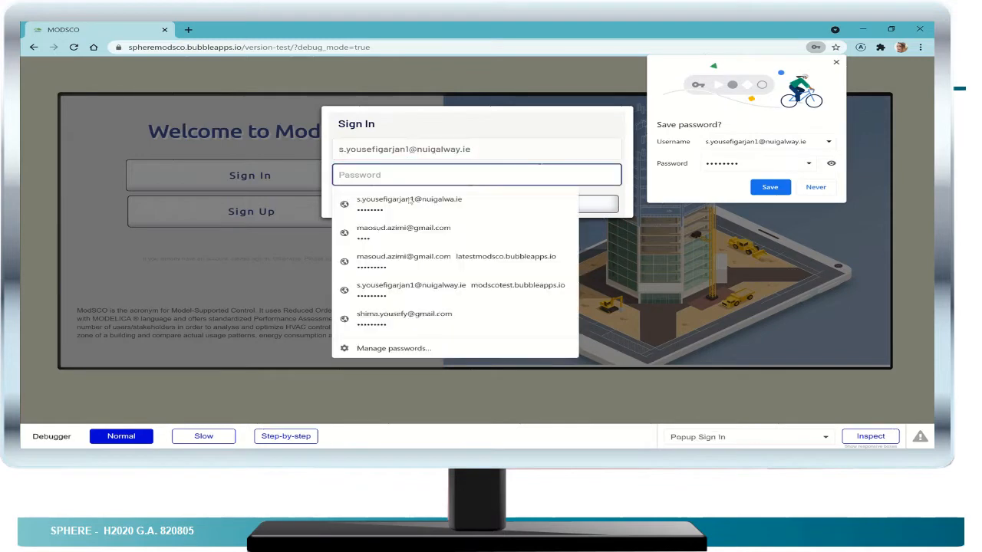
click(411, 201)
click(479, 204)
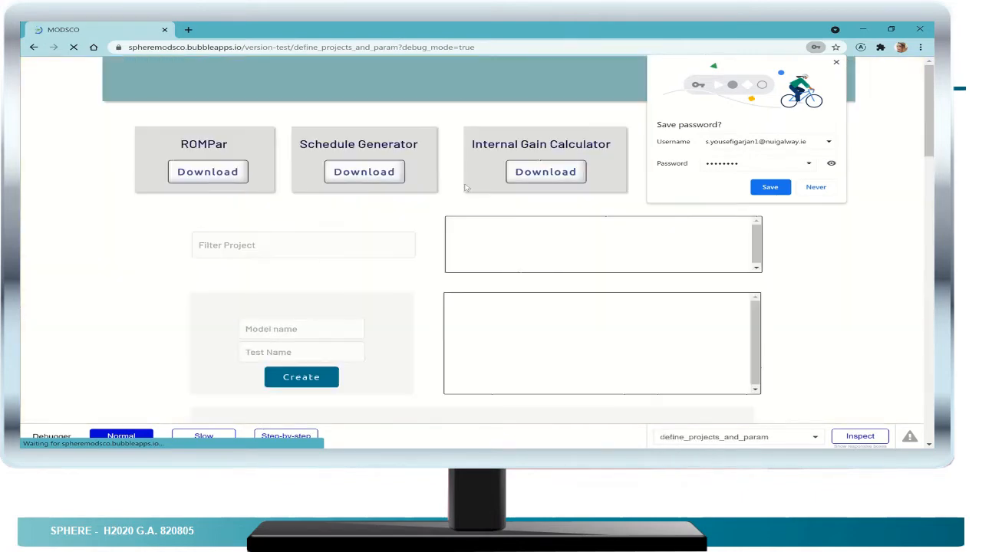
click(815, 187)
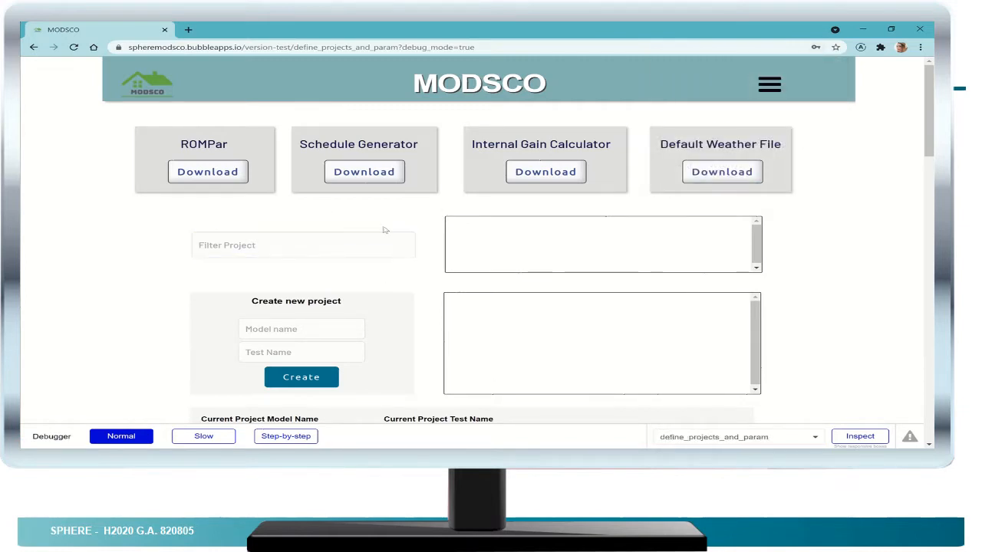
- Create a new project with model name TNO and test name Test1, and open it
scroll(323, 230, down, 2)
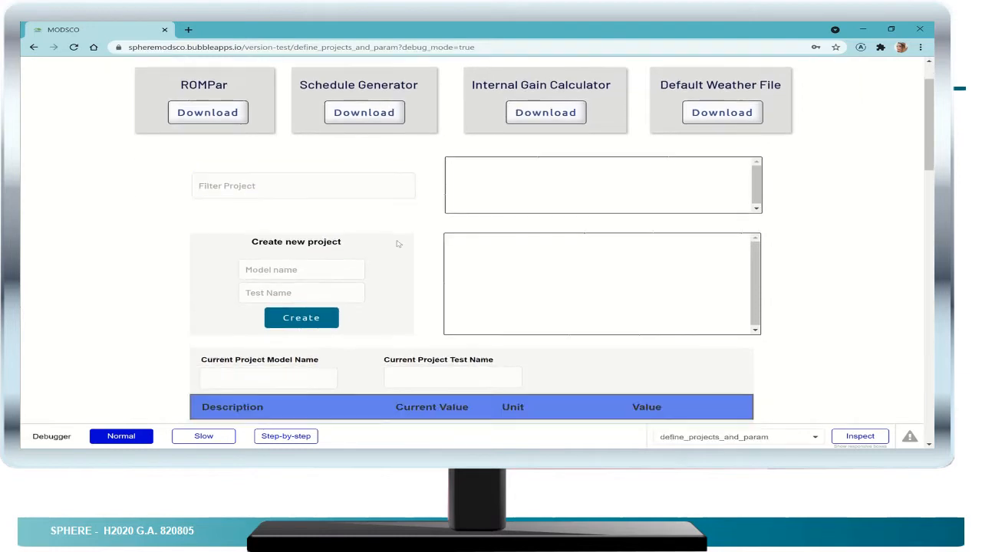
click(334, 231)
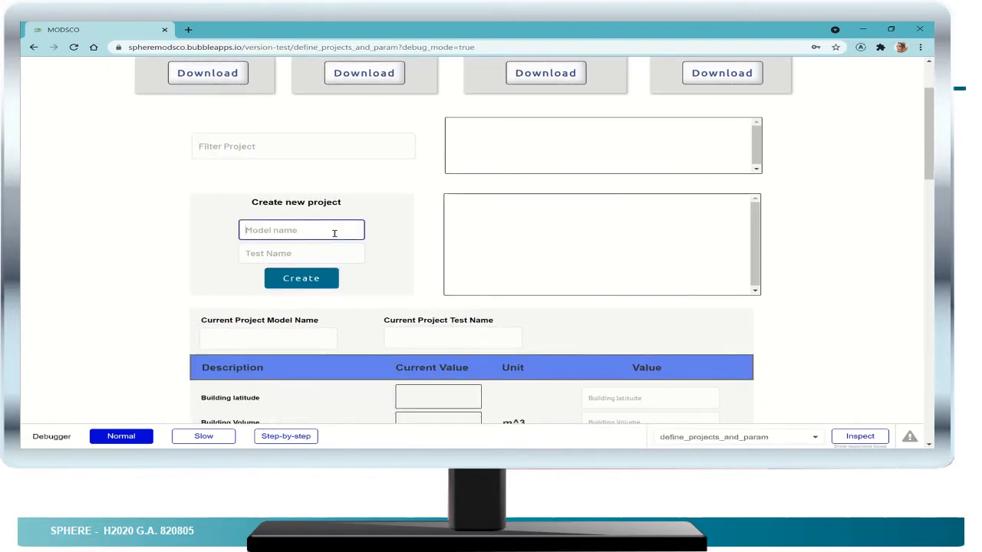
text(TNO)
click(332, 254)
text(Te)
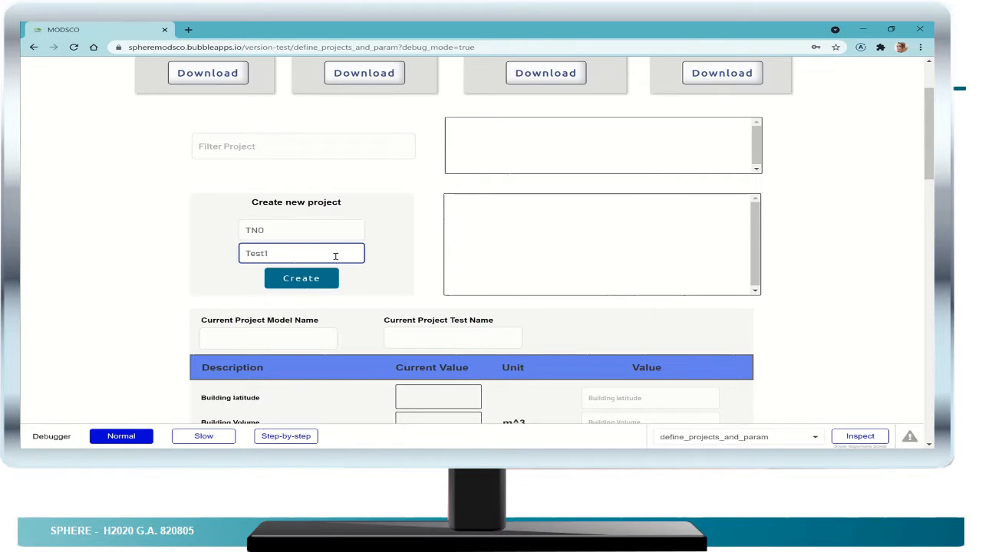
click(315, 279)
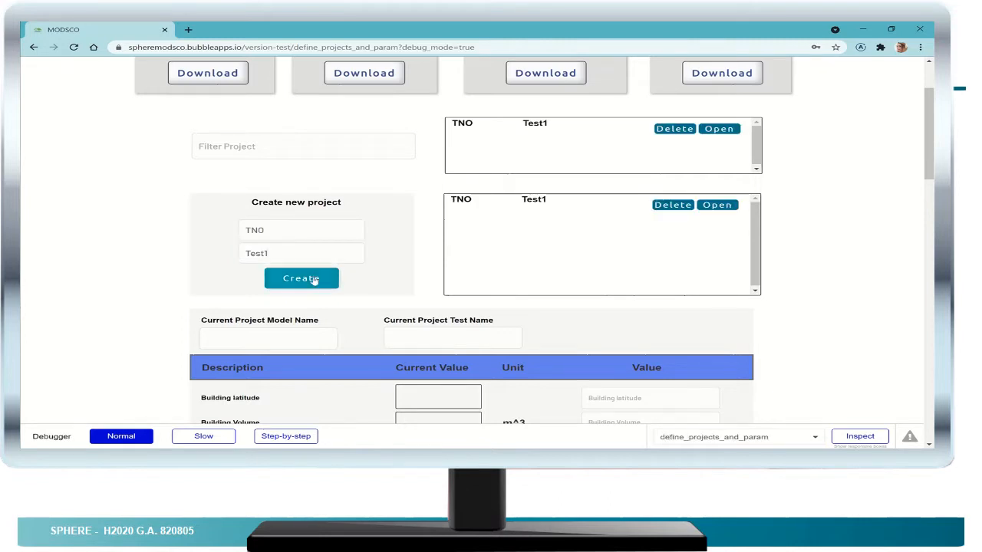
click(710, 209)
- Review the opened project's form, covering building, schedule file, power, set point and calibration parameters and its save and simulation options
scroll(537, 277, down, 2)
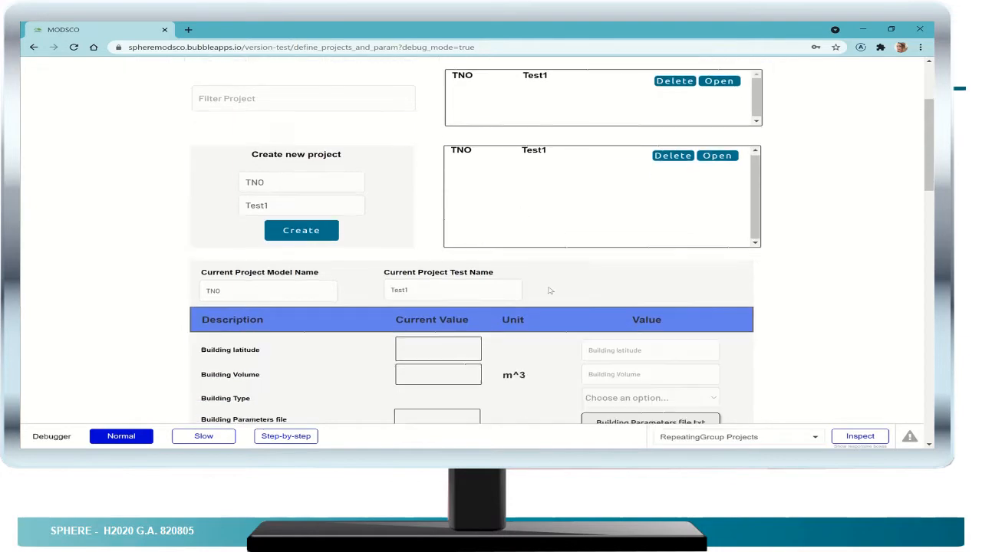
scroll(549, 292, down, 3)
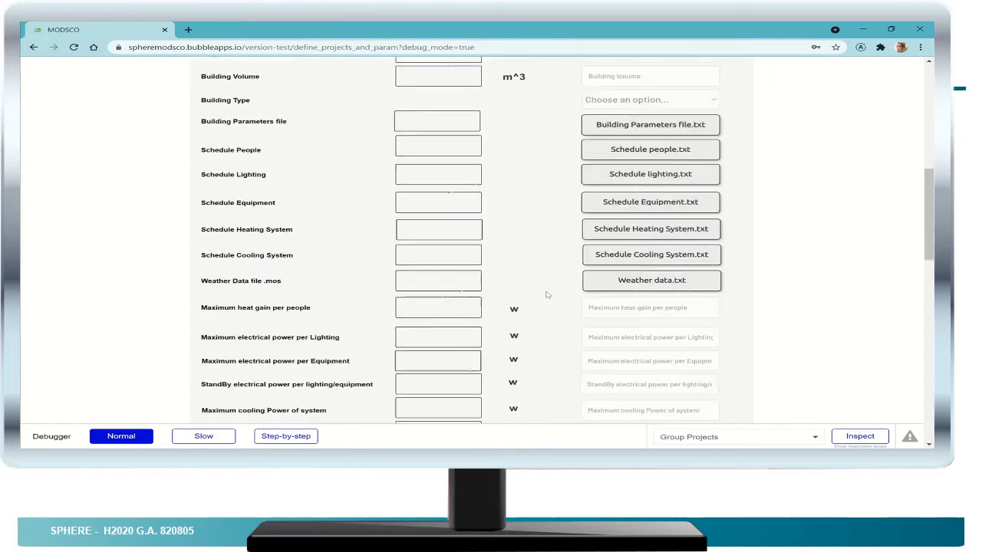
scroll(547, 294, down, 4)
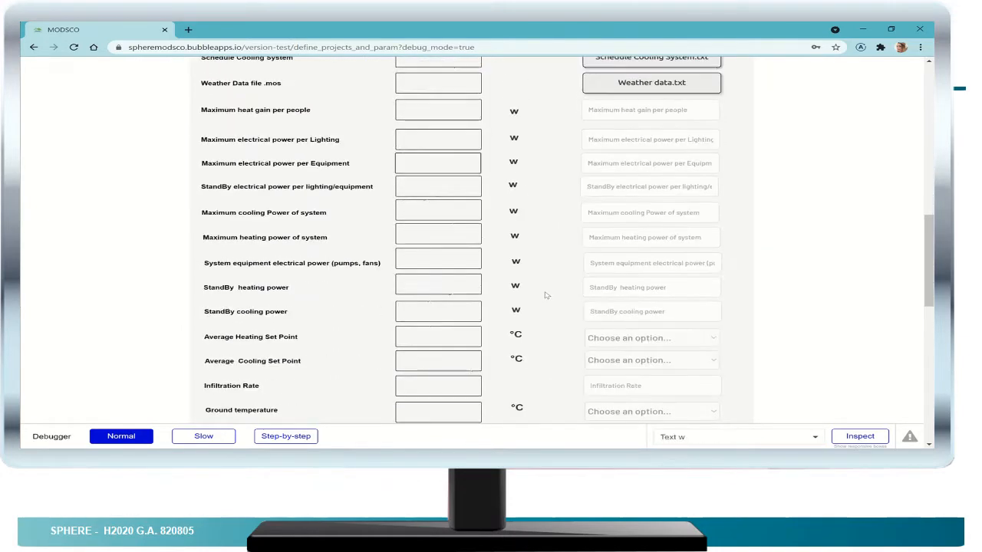
scroll(546, 295, down, 4)
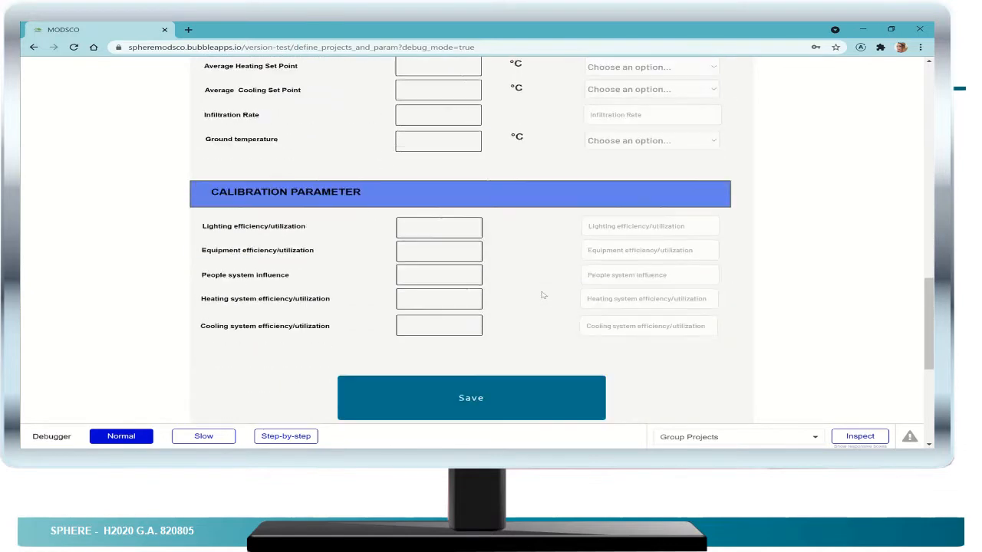
scroll(541, 295, down, 2)
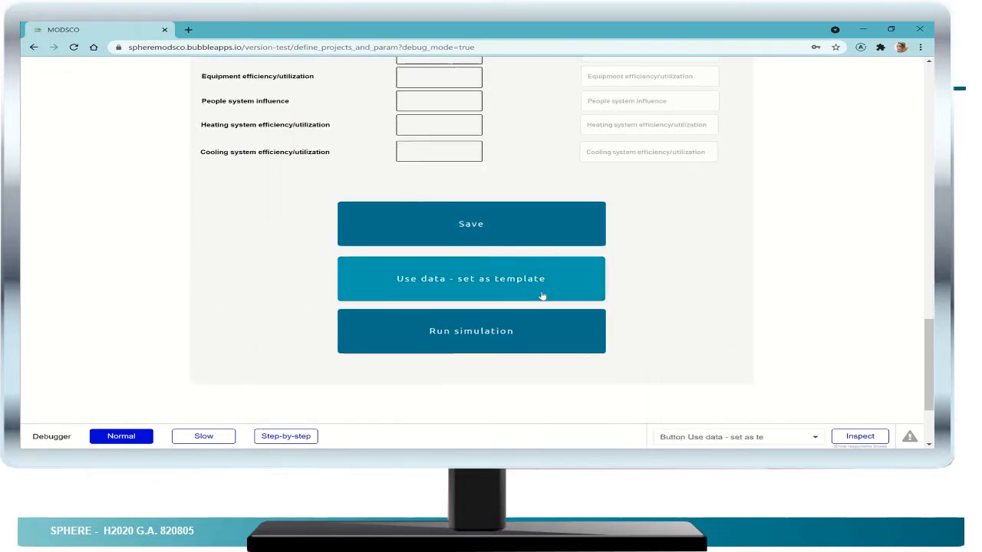
scroll(541, 296, up, 12)
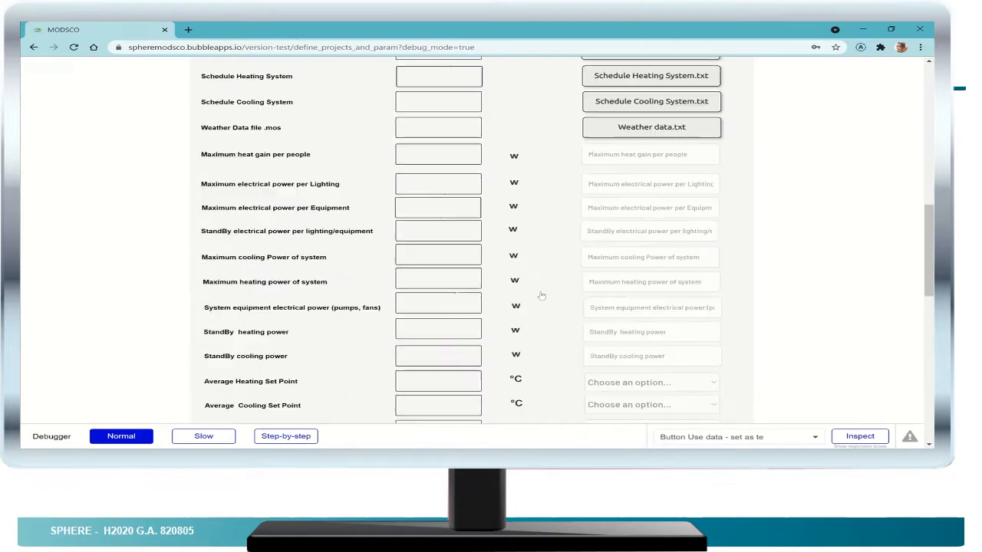
scroll(541, 296, up, 5)
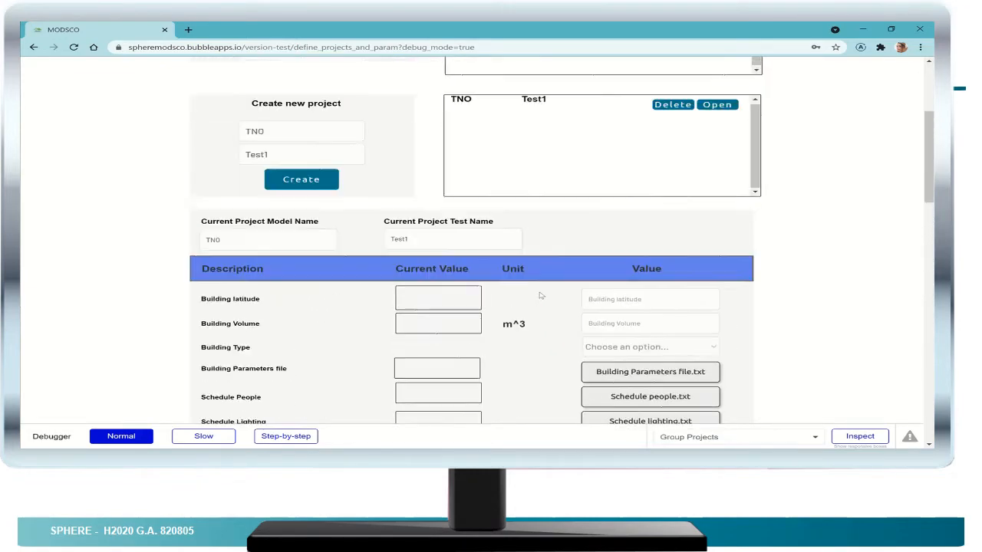
scroll(549, 297, up, 4)
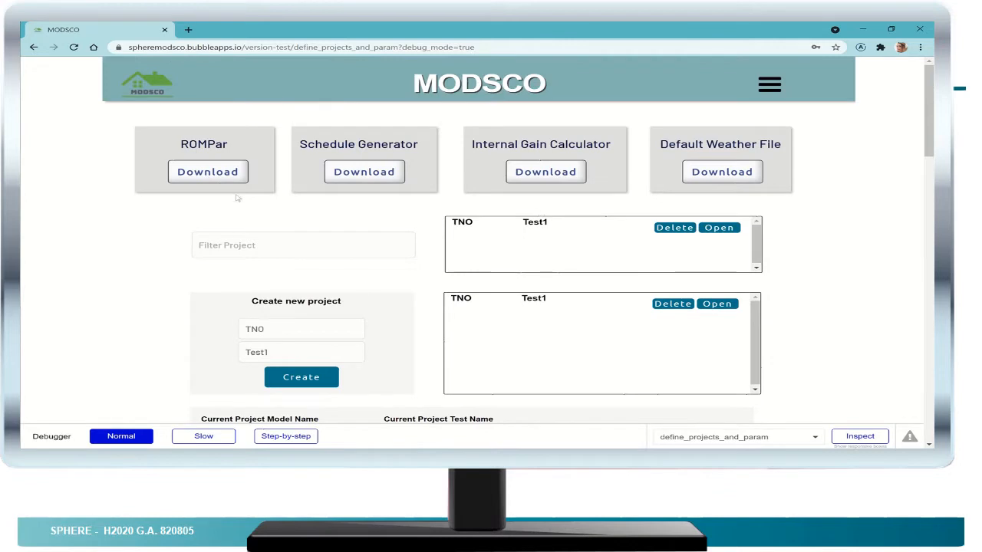
- Download the ROMPar, Schedule Generator and Internal Gain Calculator files
click(215, 176)
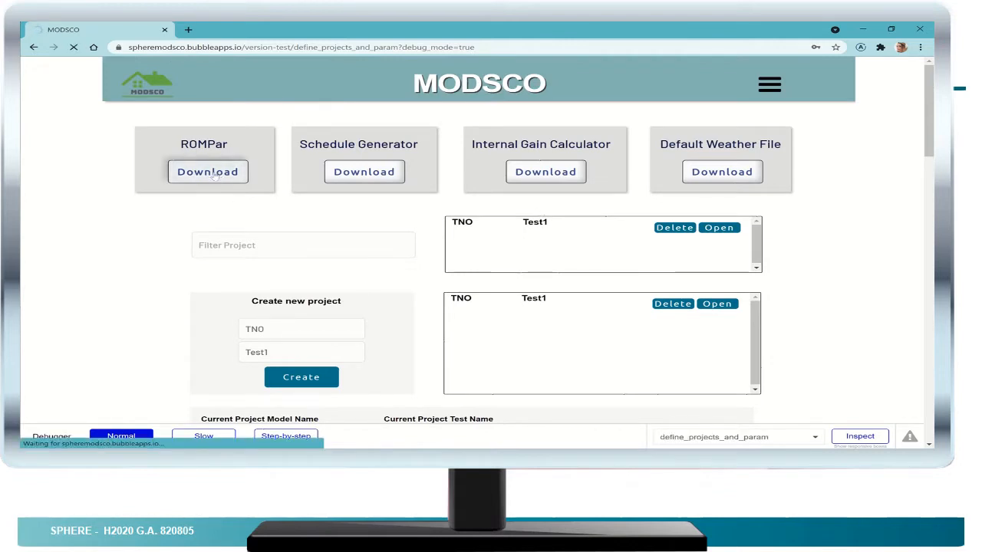
click(361, 175)
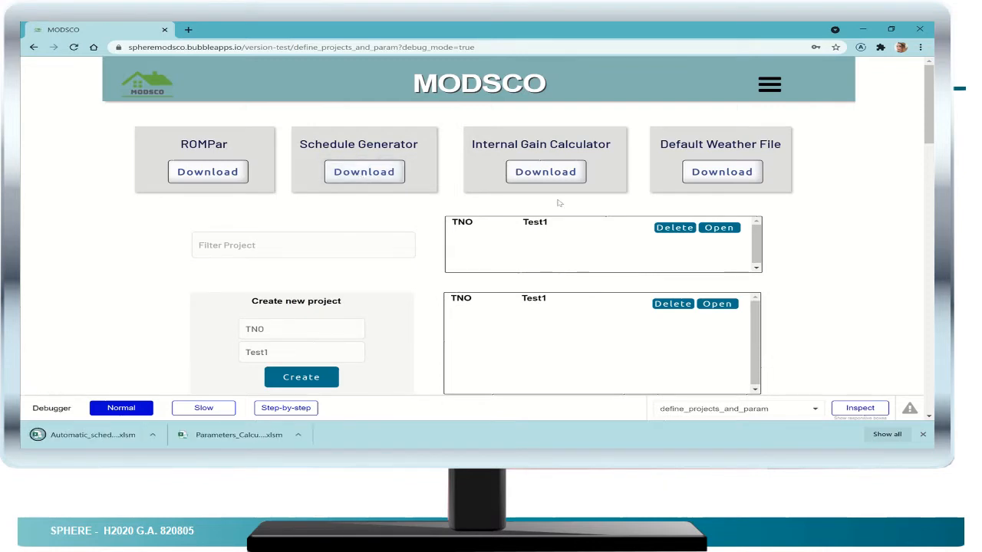
click(543, 171)
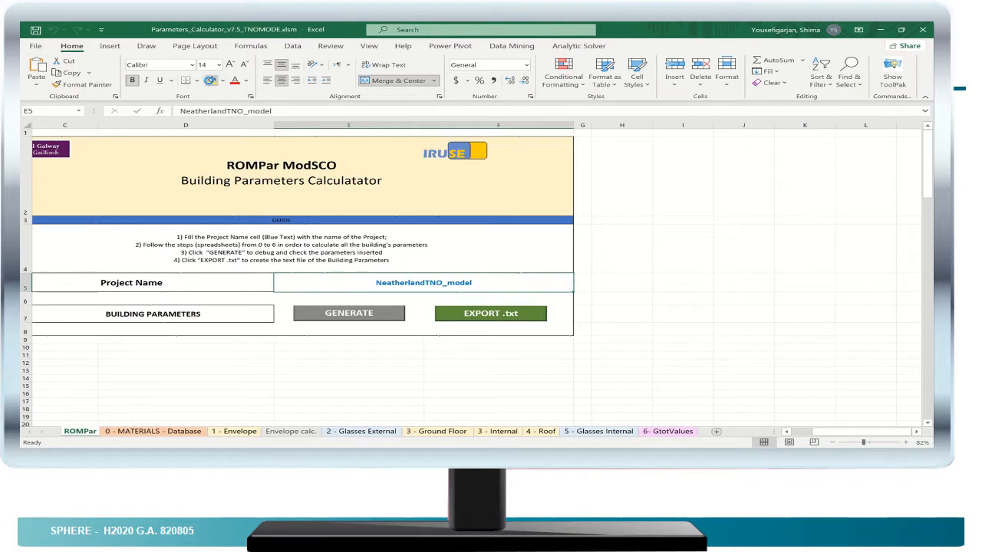
- Switch to the Parameters_Calculator_v7.5_TNOMODE.xlsm workbook in Excel and highlight the Project Name value cell in yellow
click(211, 81)
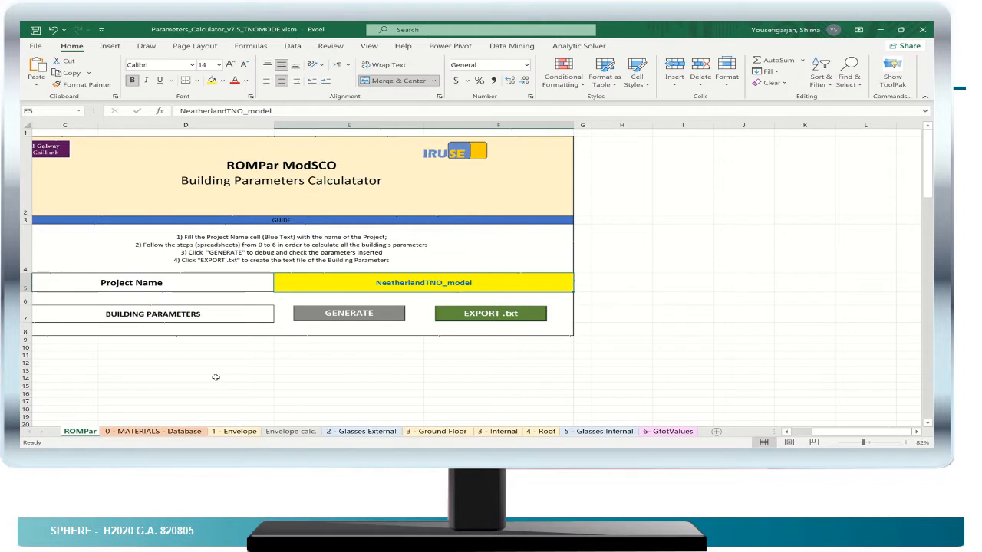
- Examine the 0 - MATERIALS - Database sheet, covering the materials table and the glazing and window table with its rows for custom entries
click(162, 432)
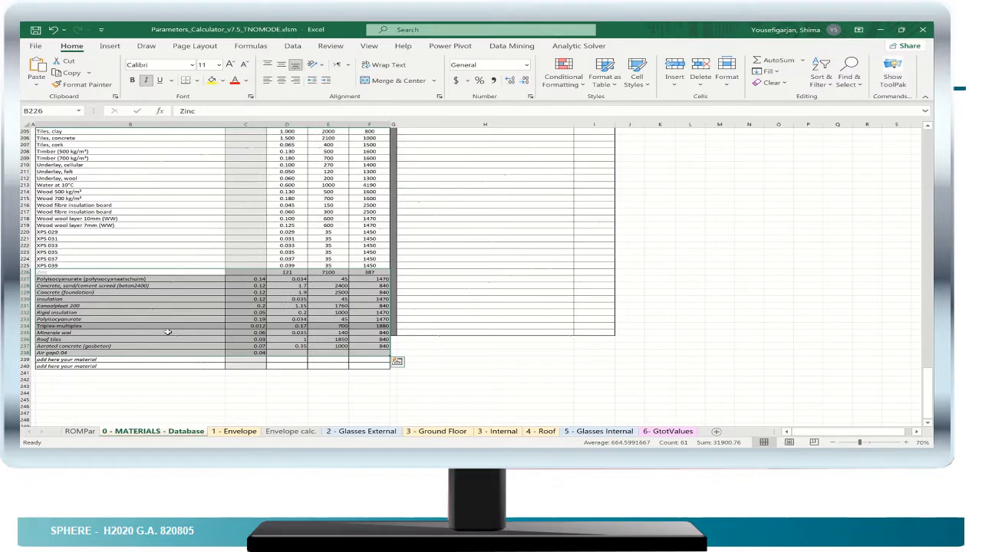
scroll(168, 332, up, 7)
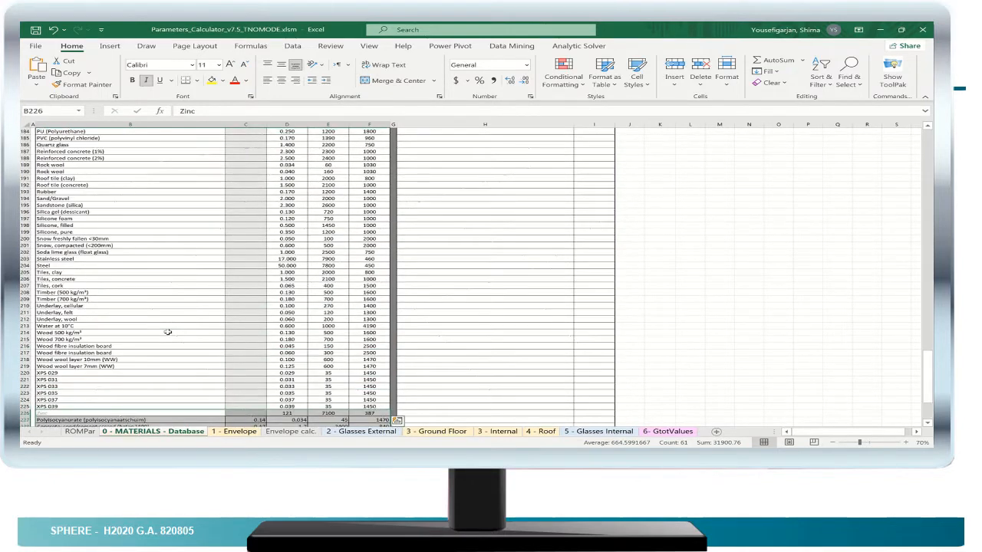
scroll(167, 332, up, 14)
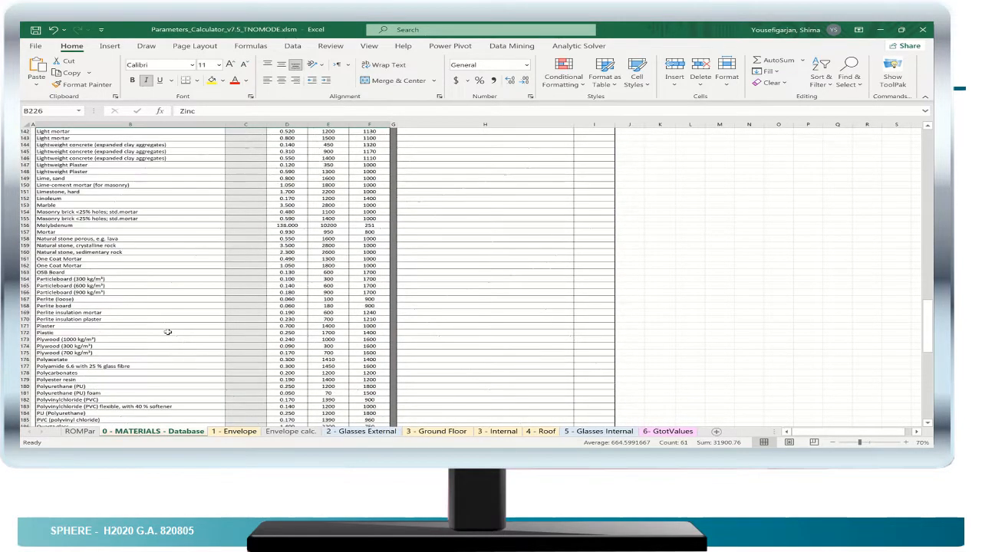
scroll(167, 332, up, 10)
scroll(167, 332, up, 15)
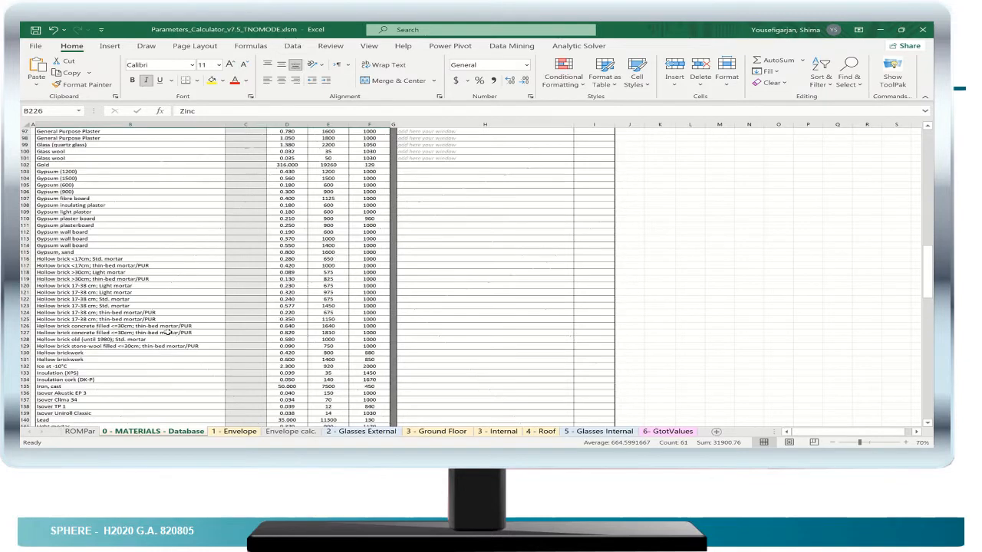
scroll(167, 331, up, 18)
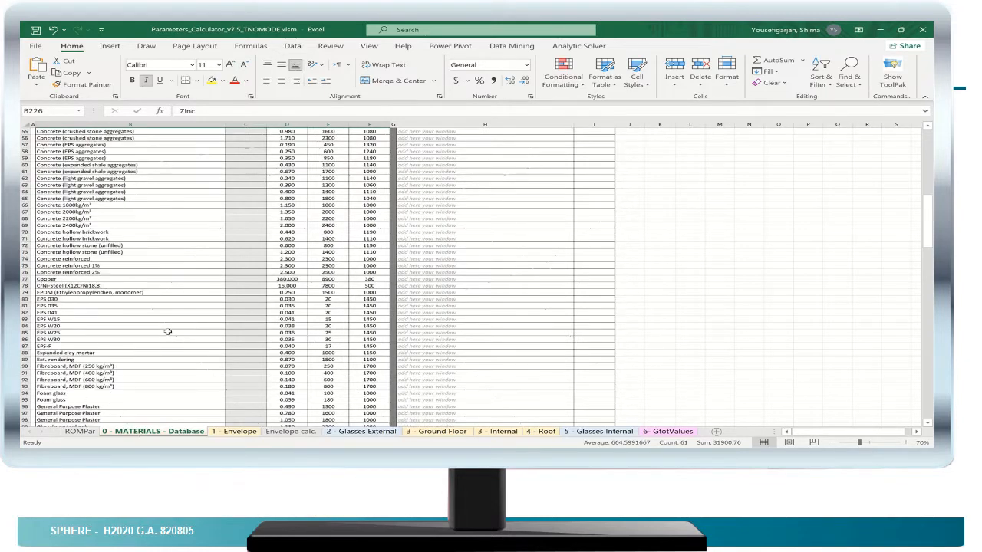
scroll(167, 332, up, 5)
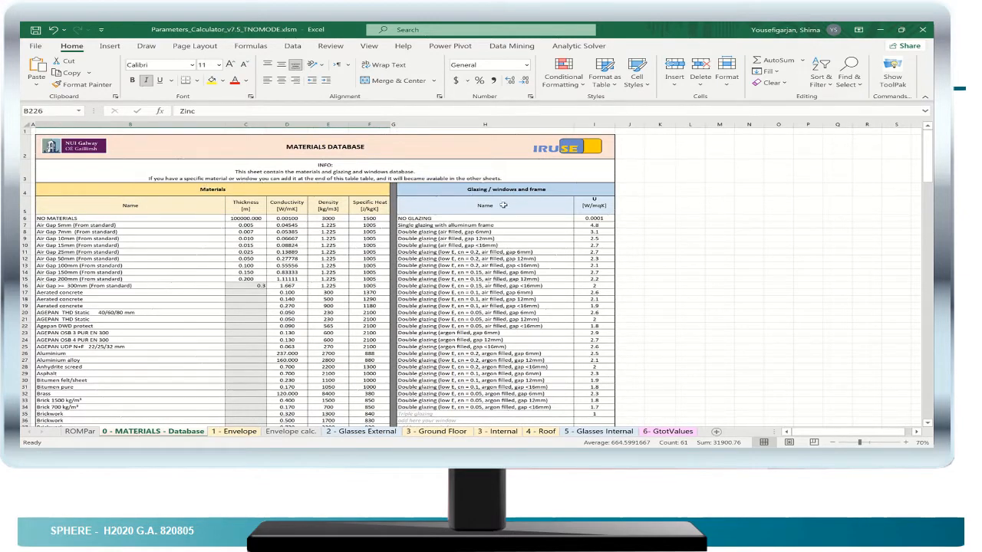
scroll(472, 230, down, 3)
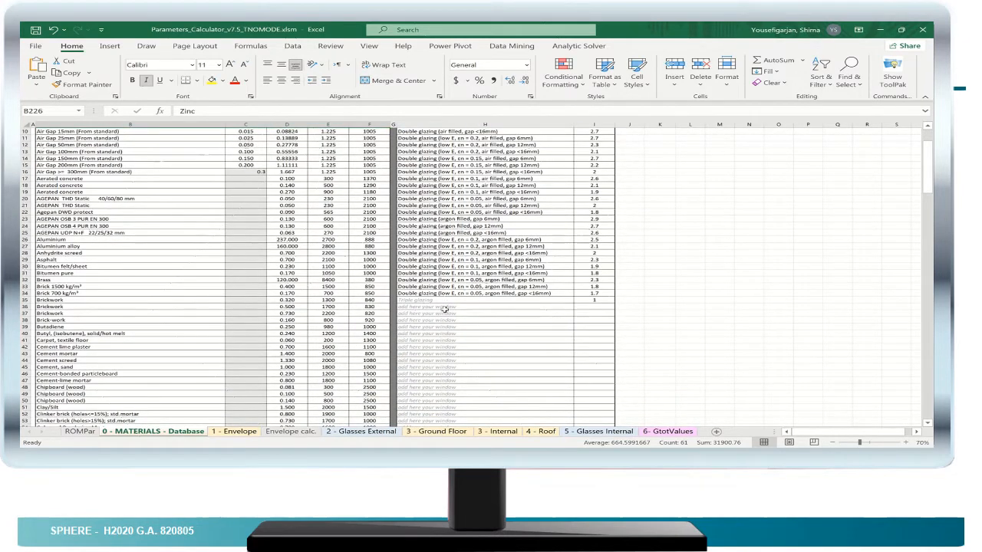
- Highlight the first empty "add here your window" cell and the "Triple glazing" cell in yellow
click(445, 307)
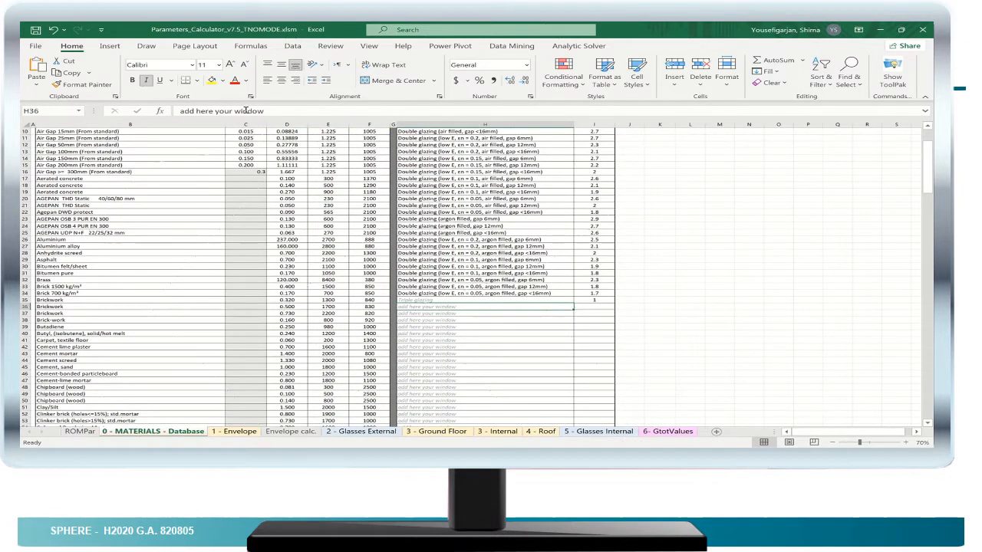
click(213, 81)
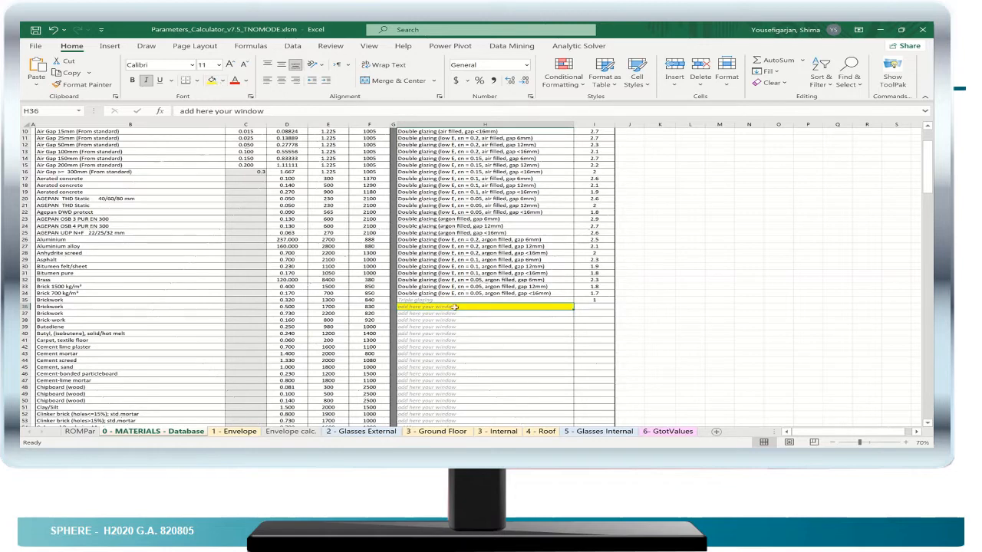
scroll(277, 327, down, 4)
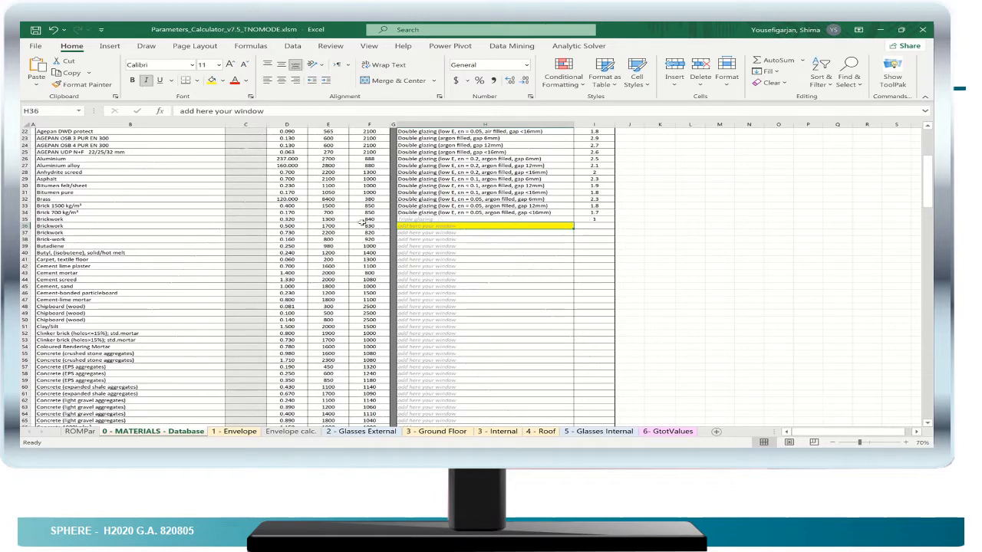
click(475, 219)
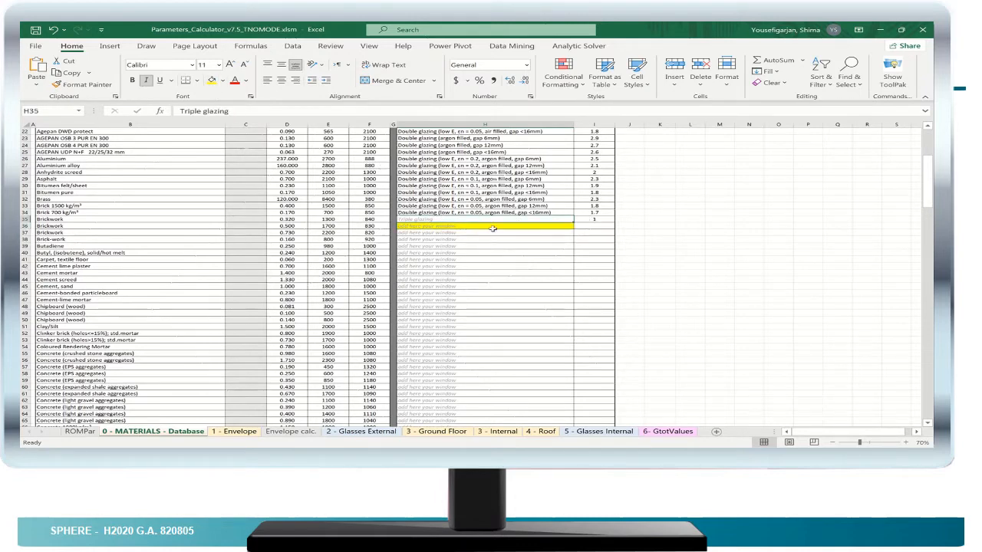
click(211, 81)
- Highlight the first "add here your material" cell at the end of the materials table in yellow
scroll(198, 279, down, 1)
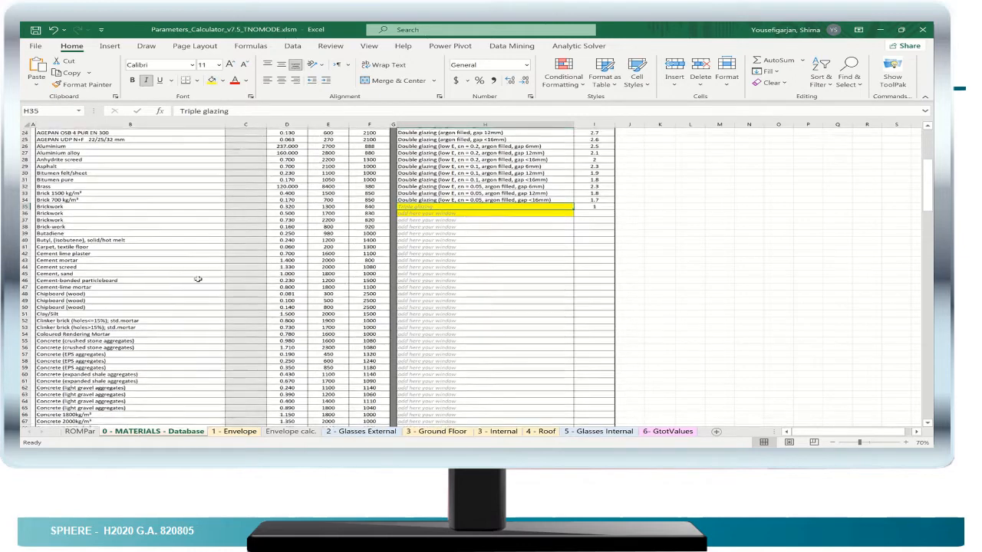
scroll(198, 280, down, 8)
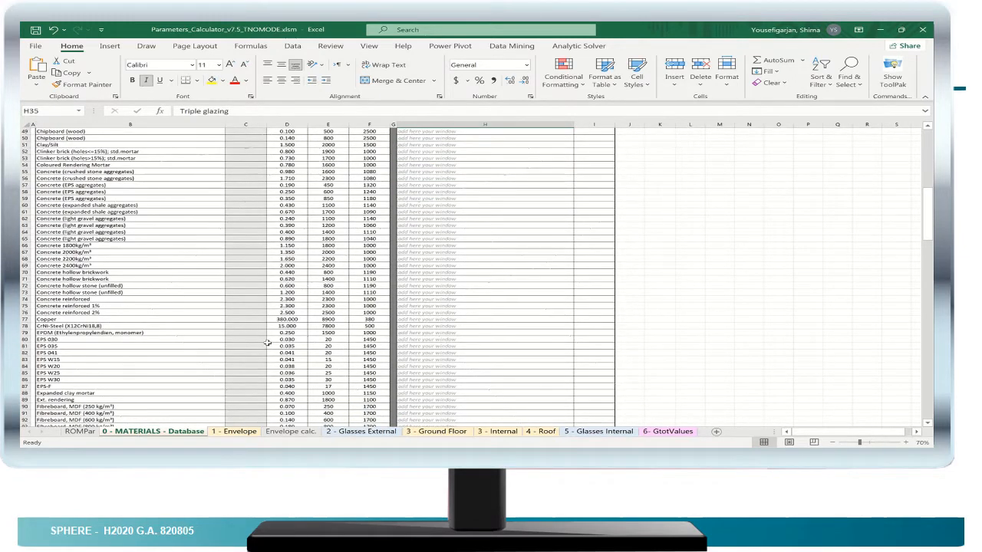
scroll(267, 342, down, 18)
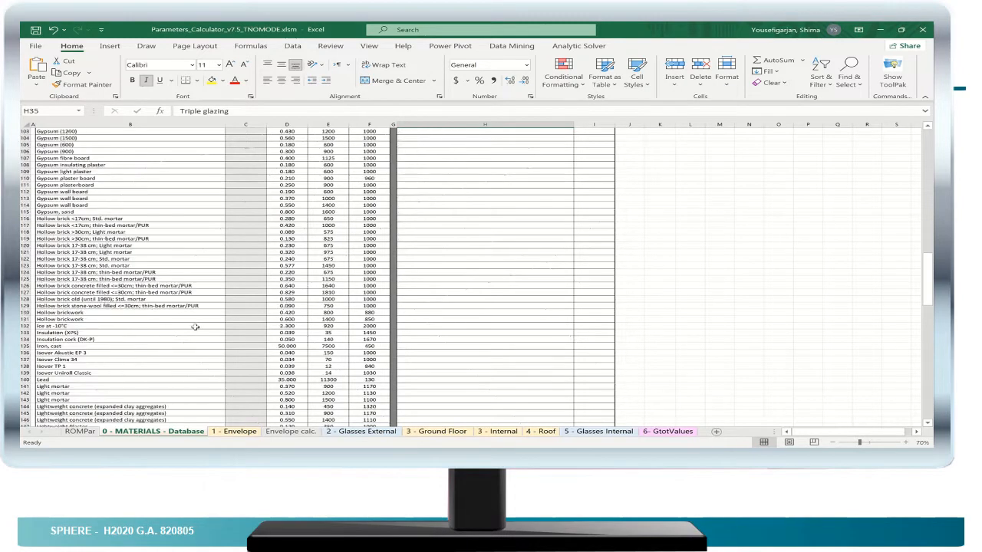
scroll(196, 326, down, 13)
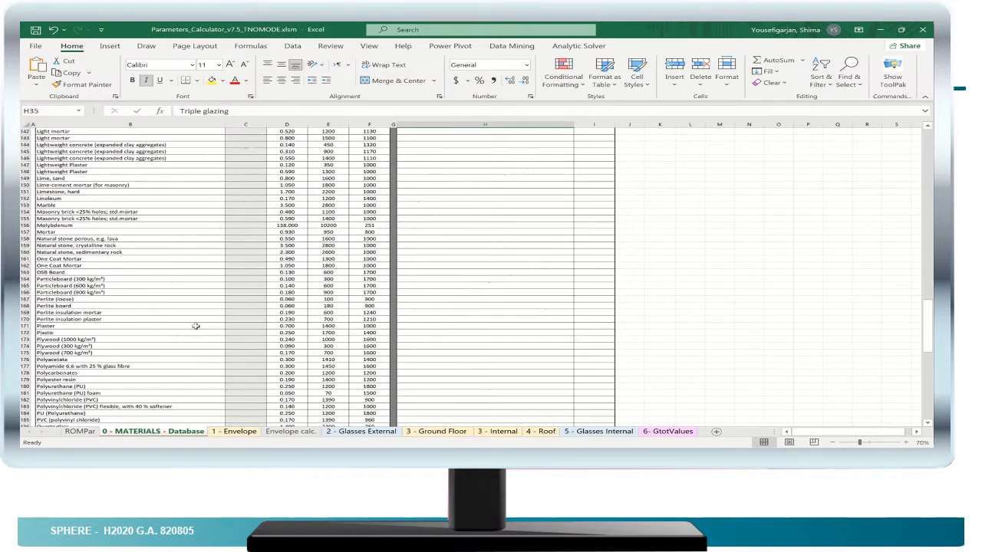
scroll(195, 326, down, 11)
scroll(196, 325, down, 18)
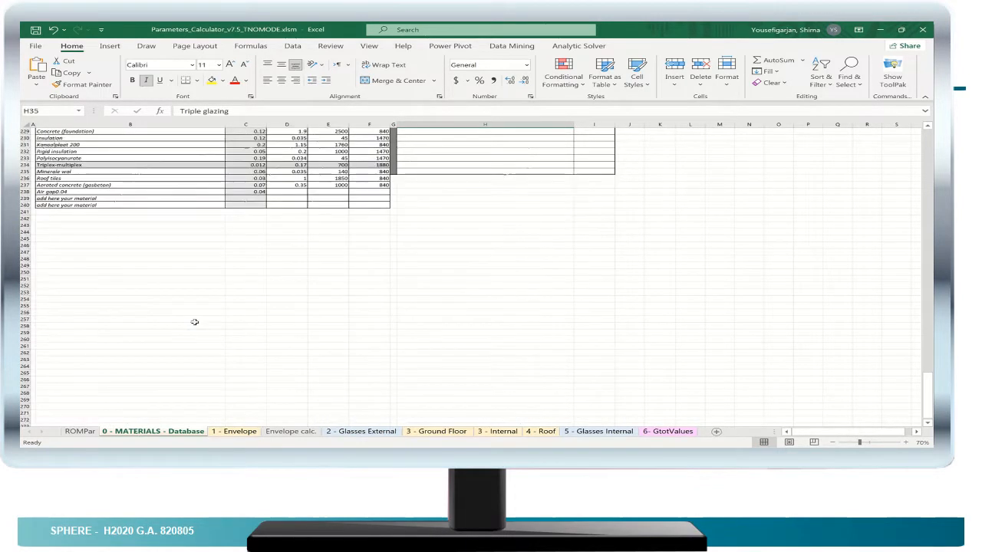
scroll(145, 292, up, 5)
scroll(145, 292, up, 1)
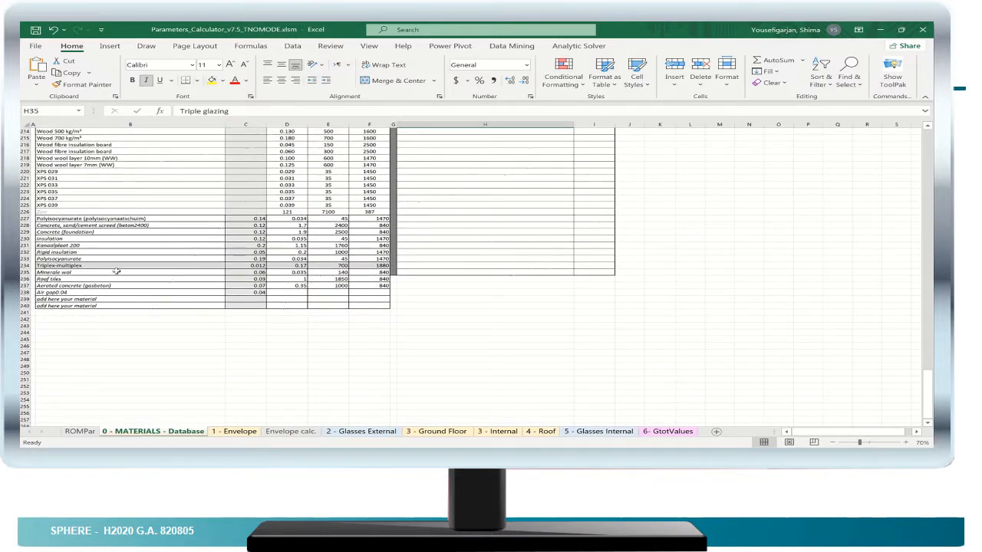
click(75, 274)
click(76, 286)
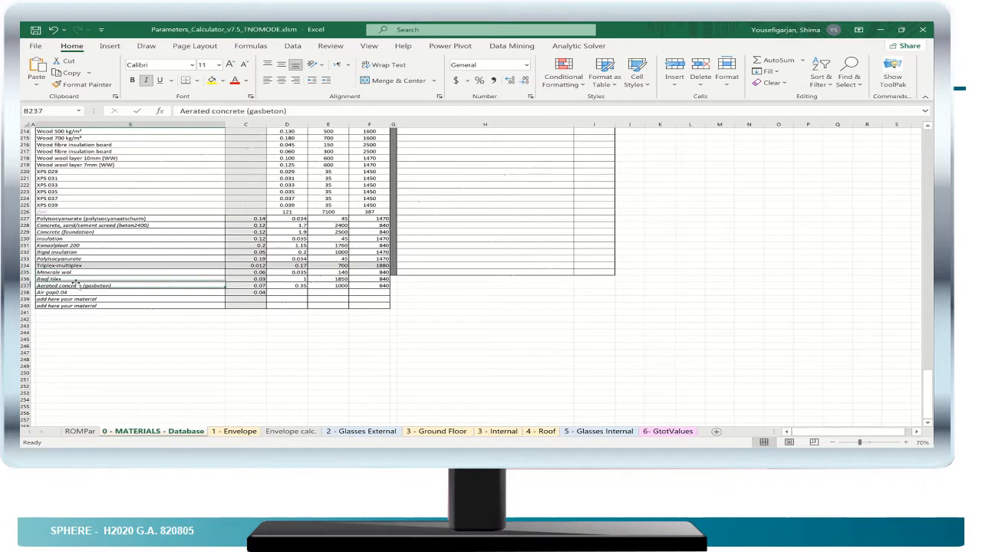
click(77, 292)
click(79, 299)
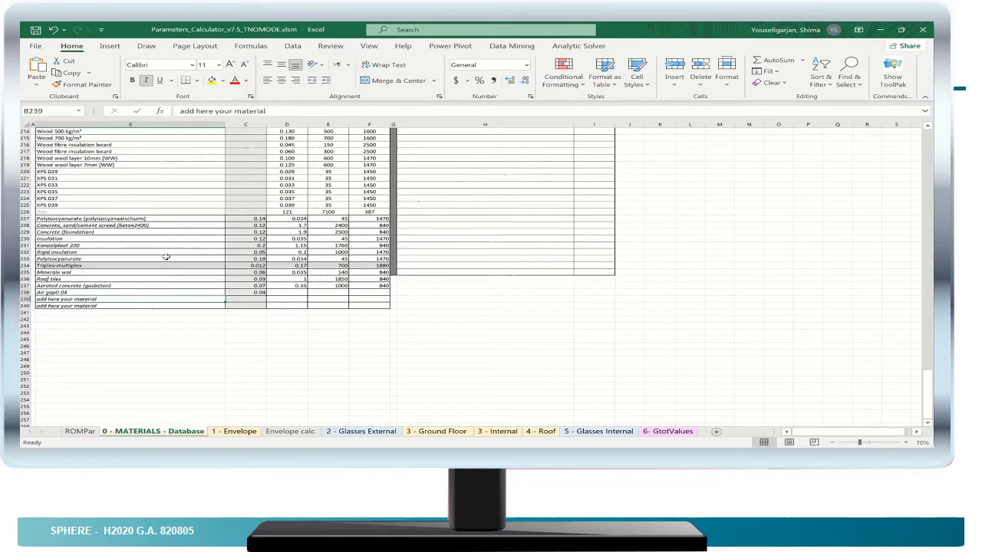
click(211, 81)
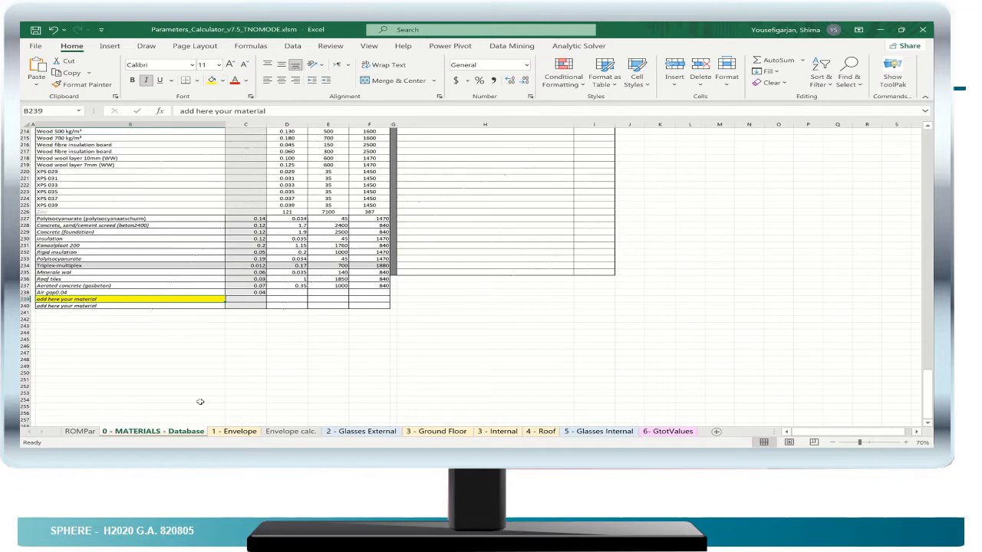
- On the 1 - Envelope sheet, highlight the Façade's Polyisocyanurate, Air gap0.04 and Brickwork material cells in yellow and view the Brickwork cell's material choices
click(238, 432)
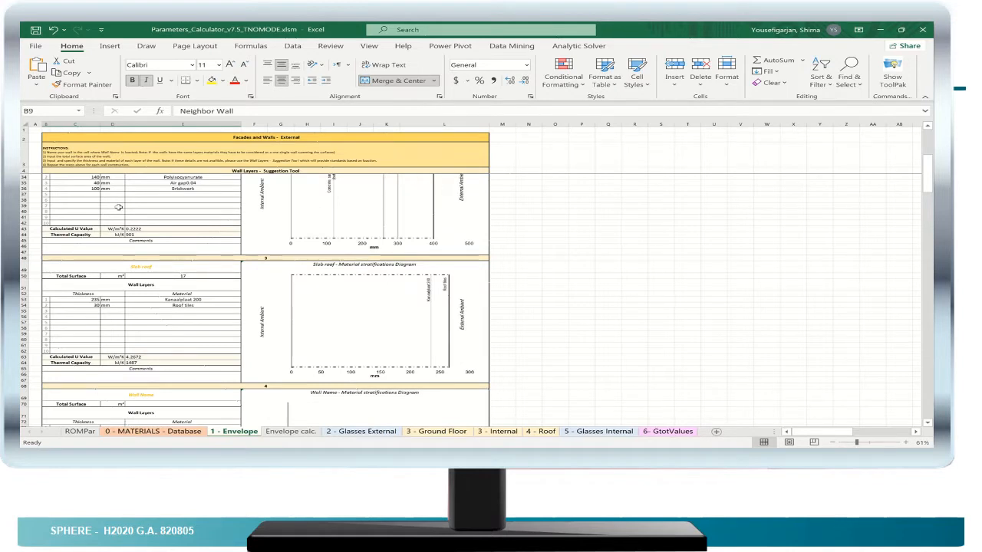
click(76, 177)
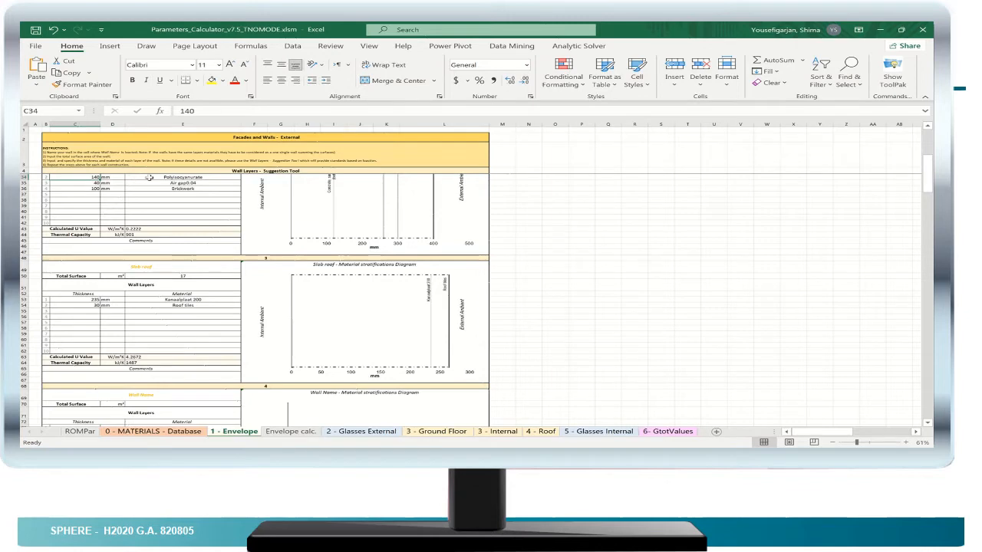
click(153, 178)
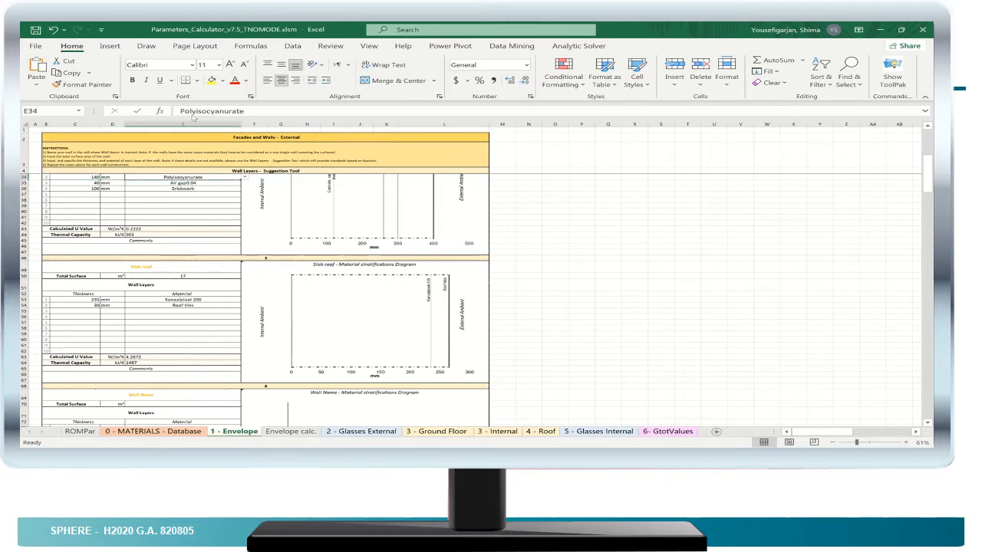
click(211, 82)
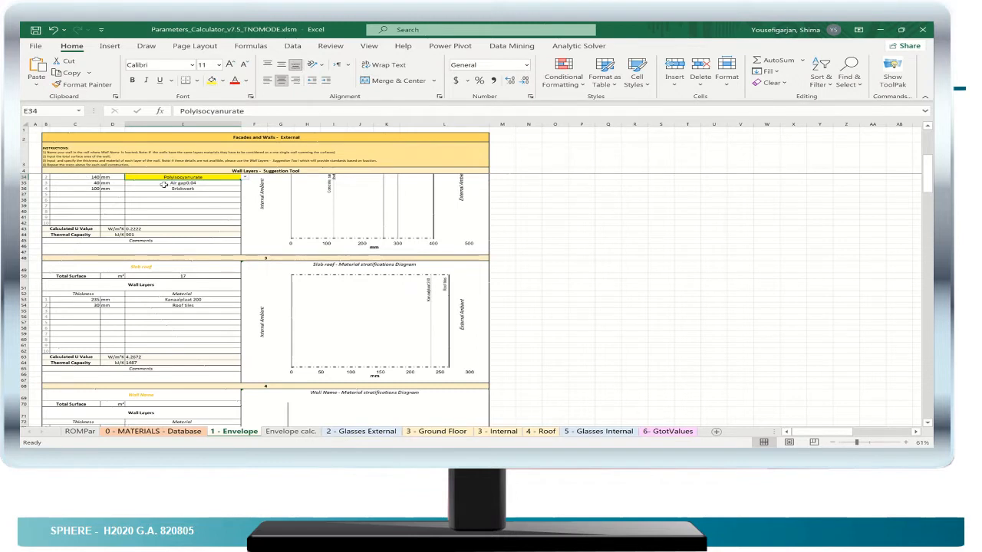
click(170, 182)
click(211, 81)
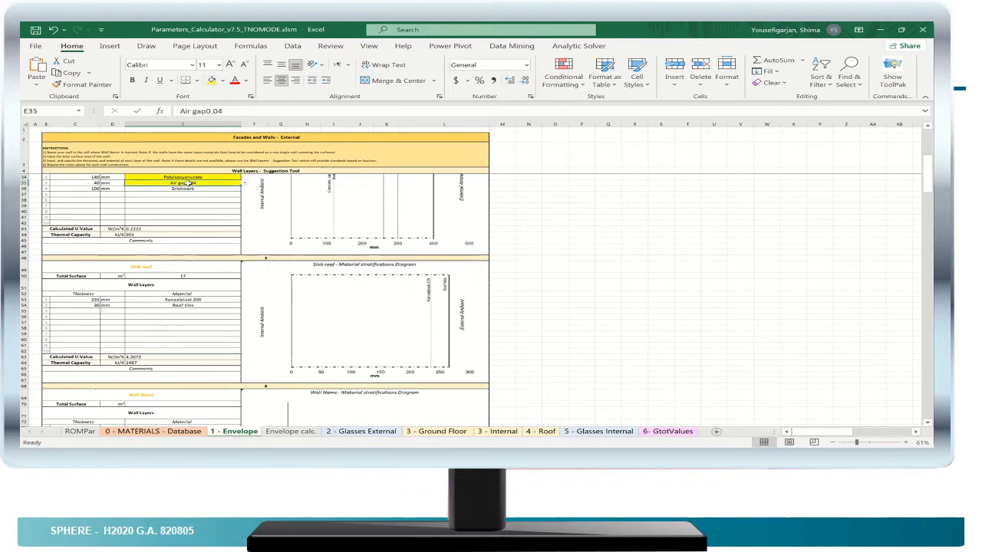
key(Down)
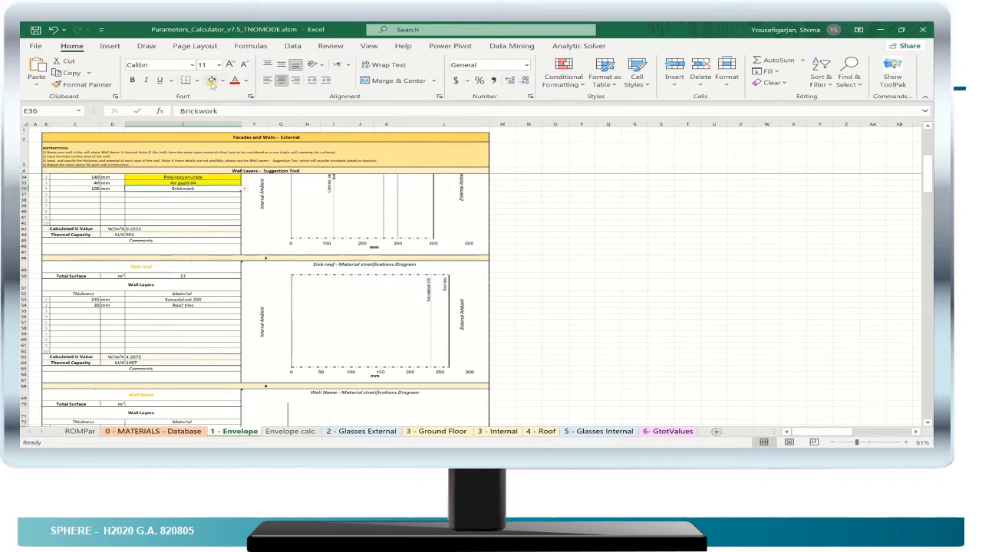
click(211, 81)
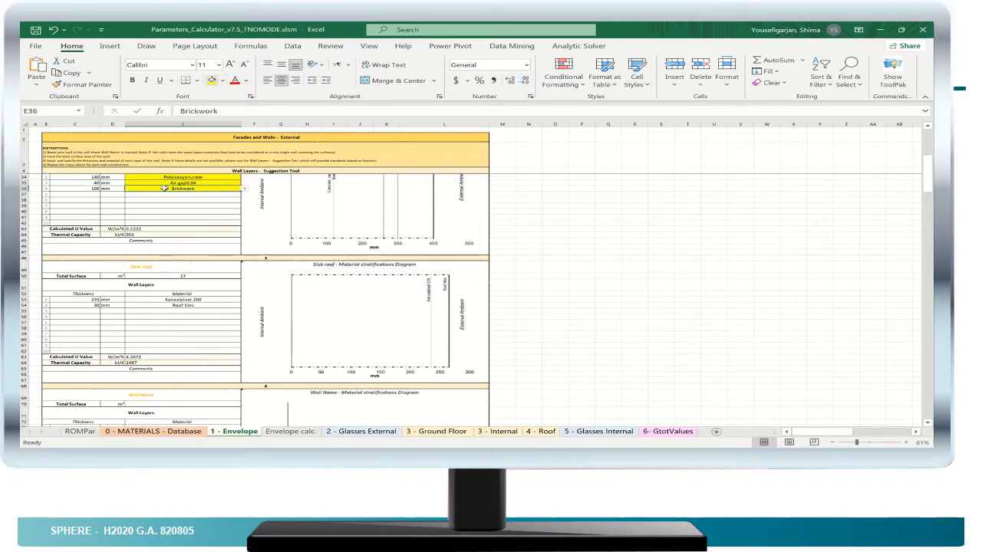
click(245, 190)
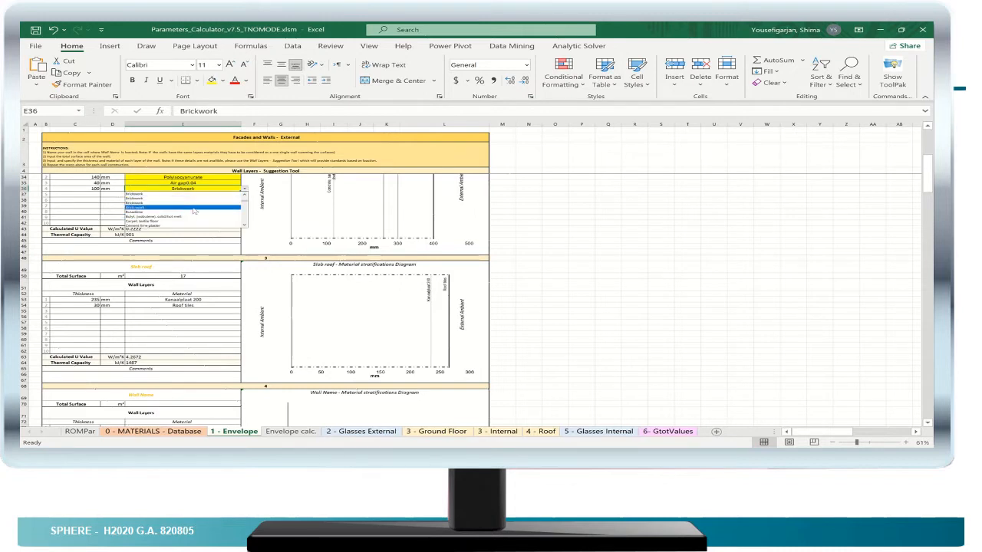
click(111, 204)
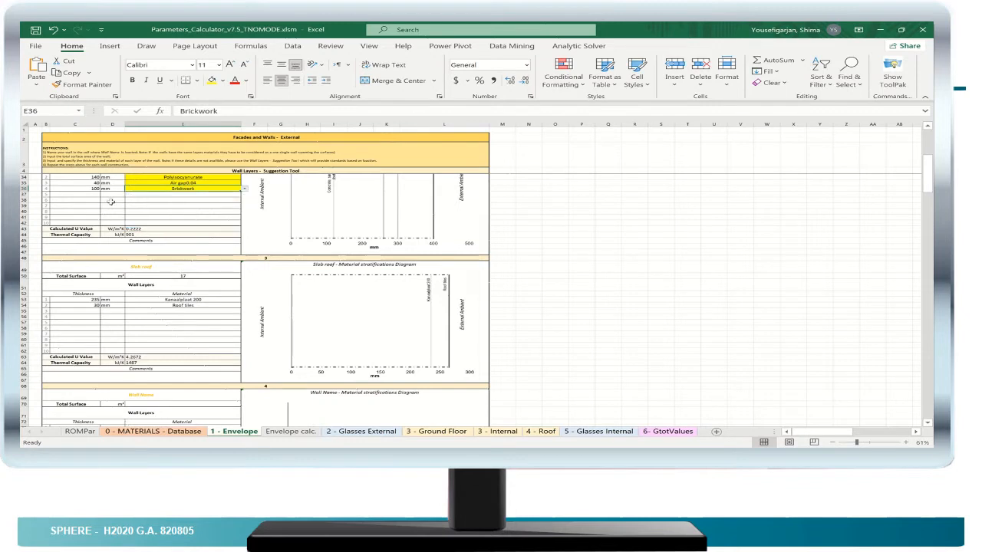
- Set the thickness of the Façade's Polyisocyanurate layer to 20 mm
click(87, 178)
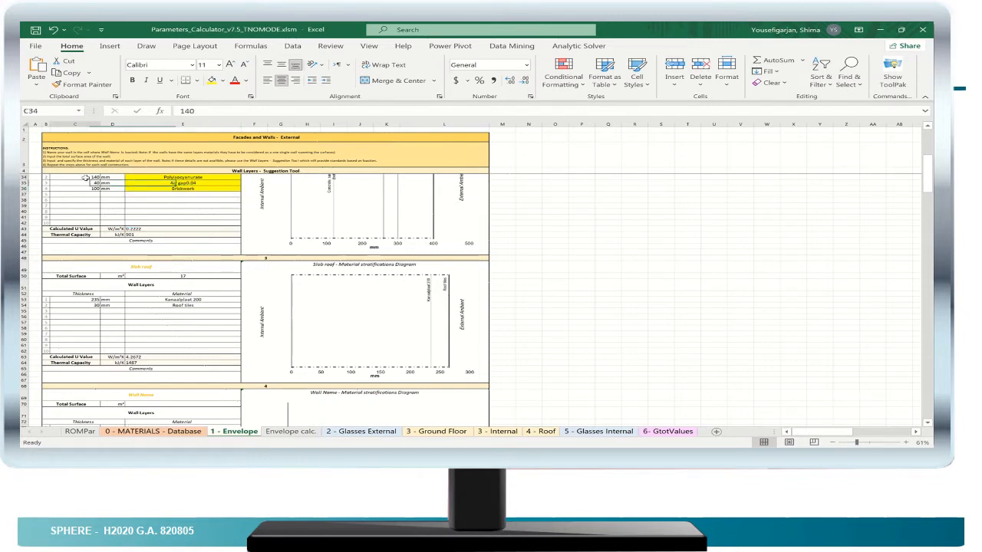
double_click(86, 178)
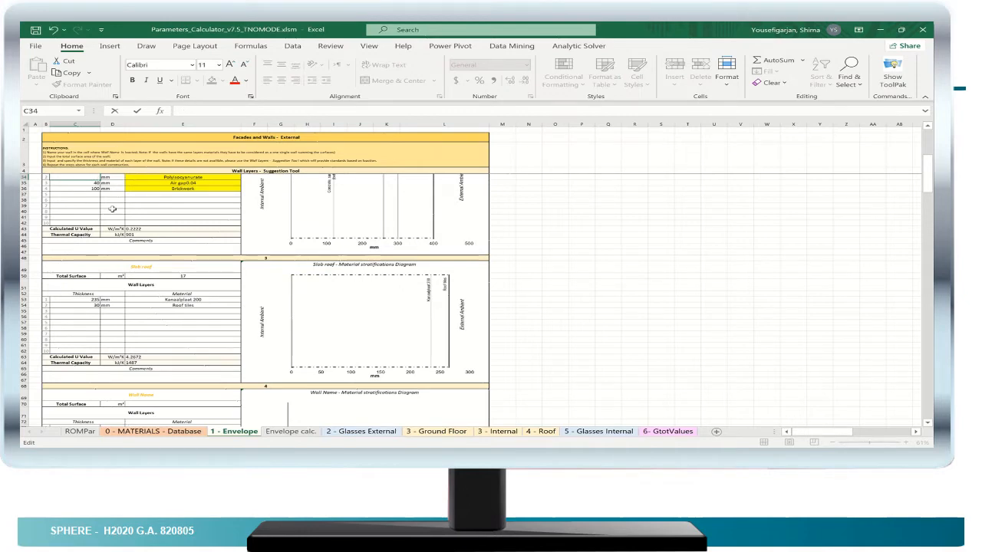
key(Return)
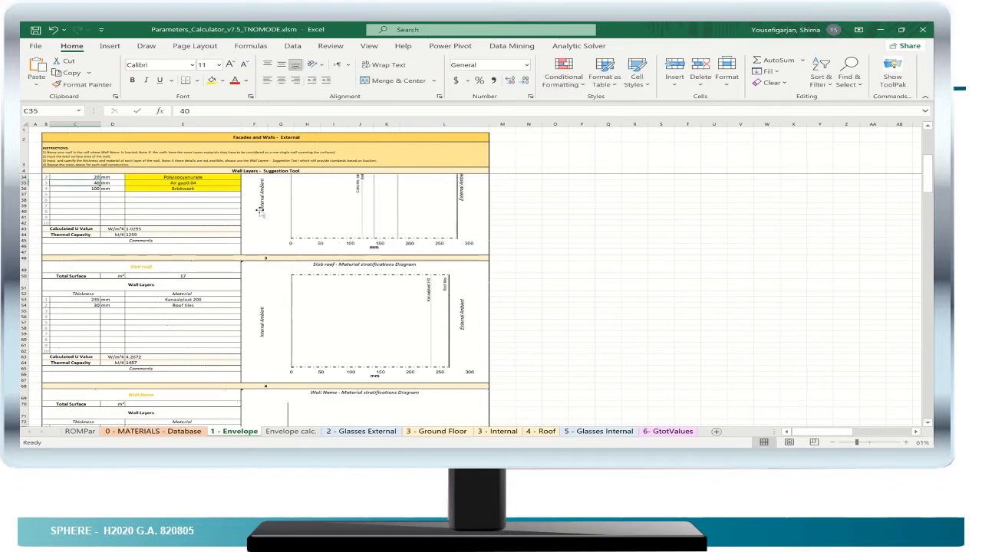
- Set the thickness of the Façade's Polyisocyanurate layer to 140 mm
double_click(83, 177)
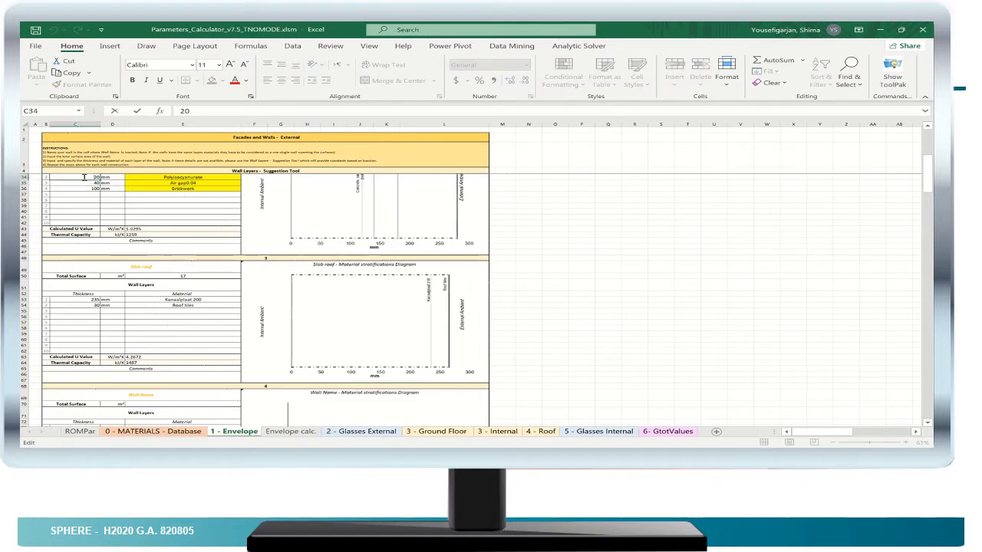
key(BackSpace)
key(BackSpace)
key(Return)
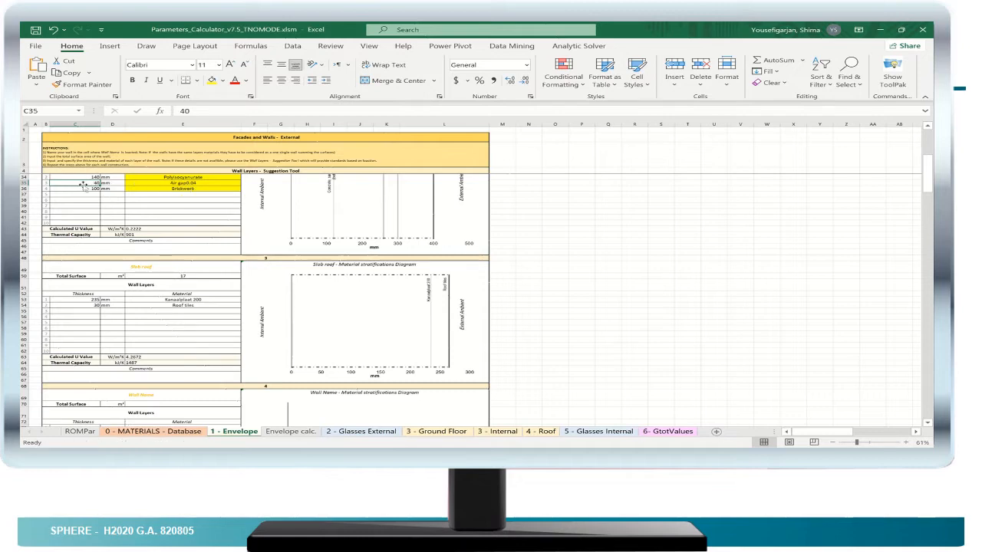
- Highlight the thickness cell of the Façade's first layer, the concrete, sand/cement screed, in yellow
key(Up)
key(Up)
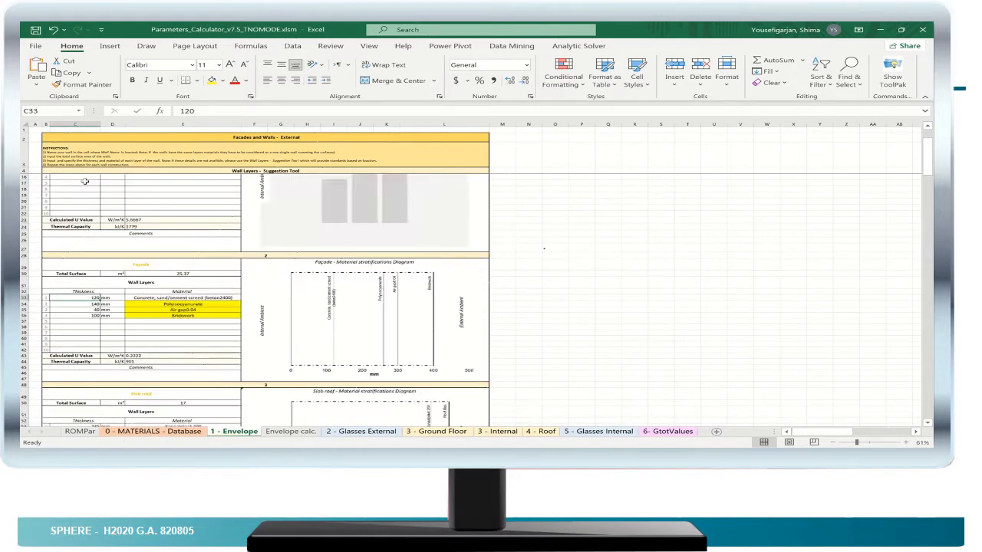
scroll(148, 253, up, 3)
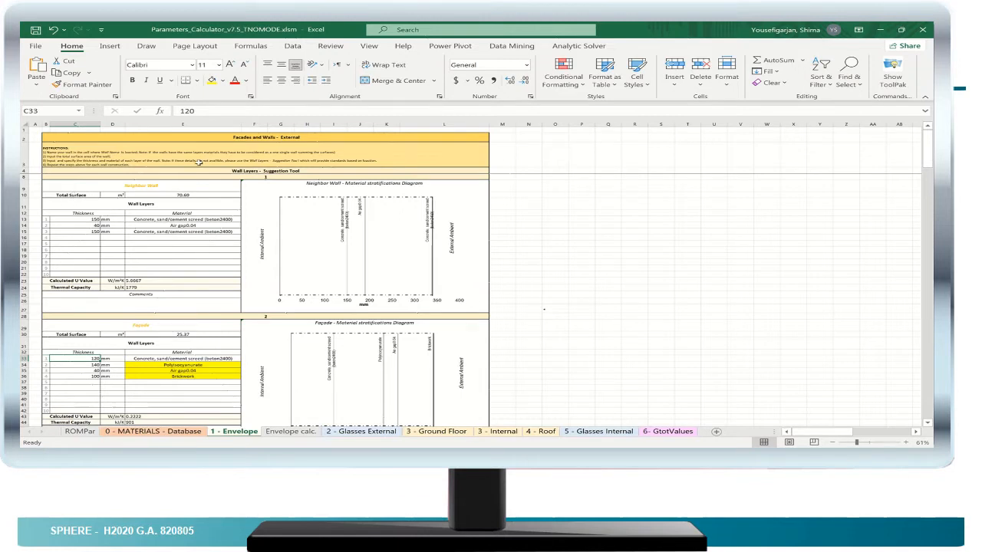
click(212, 80)
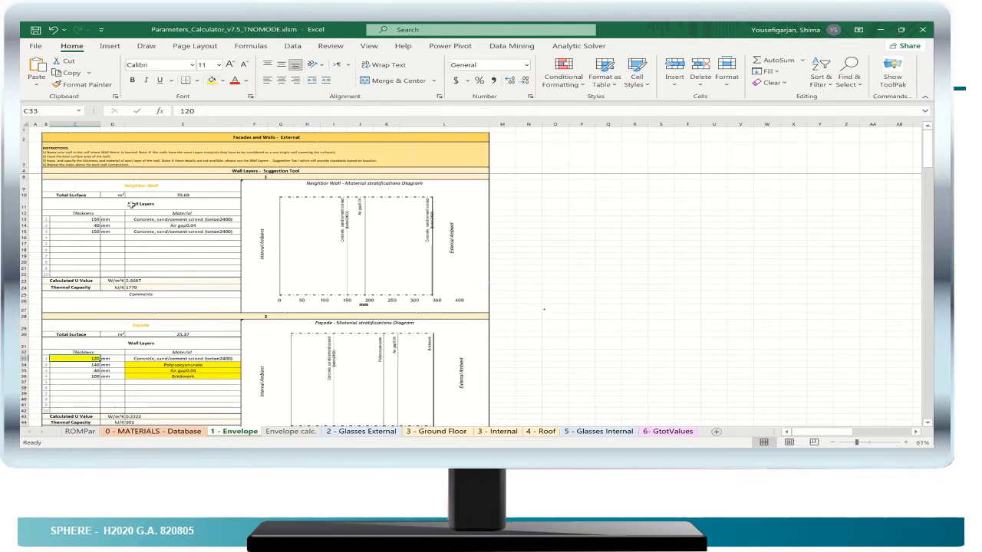
- Highlight the Neighbor Wall's Total Surface label and value in yellow, and select its Material and Thickness headings in turn
click(82, 195)
click(212, 81)
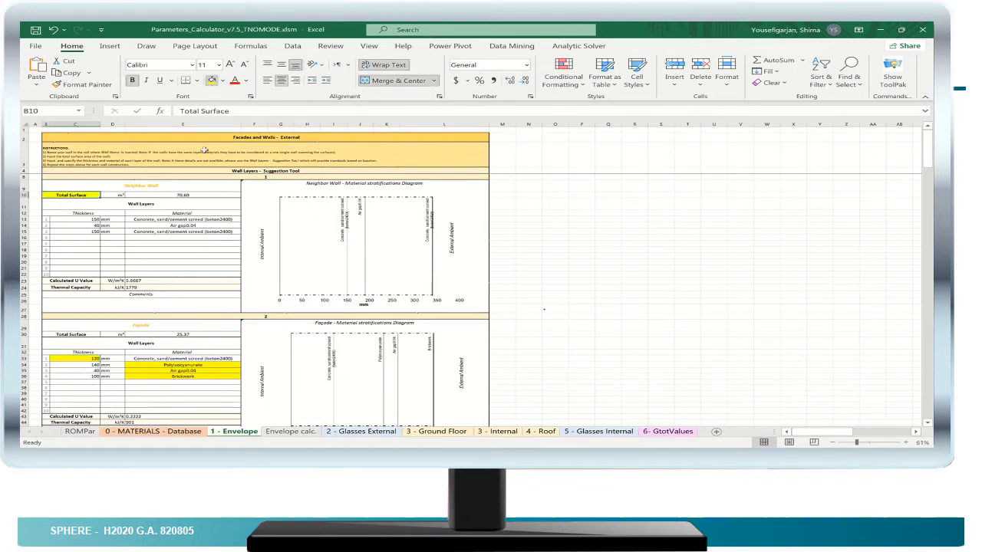
click(189, 196)
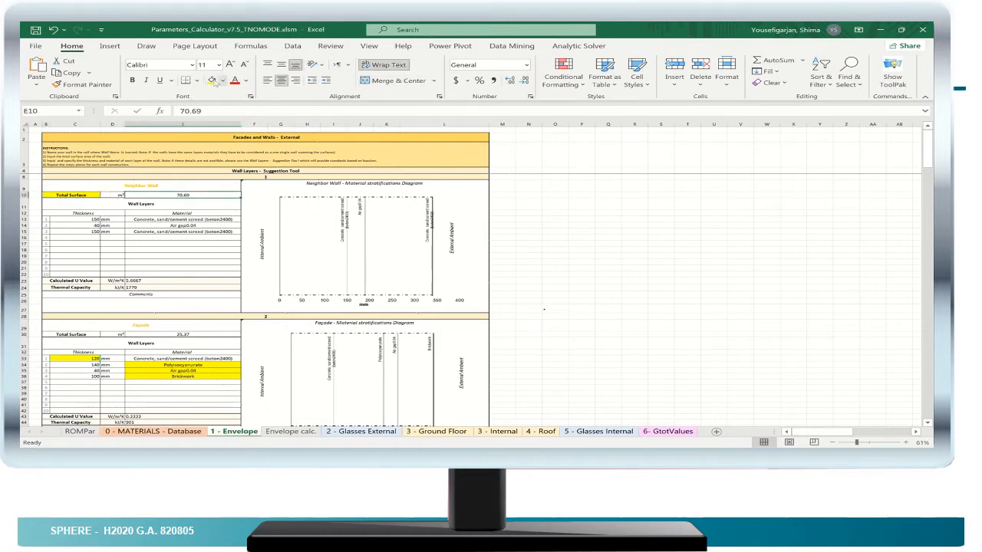
click(213, 82)
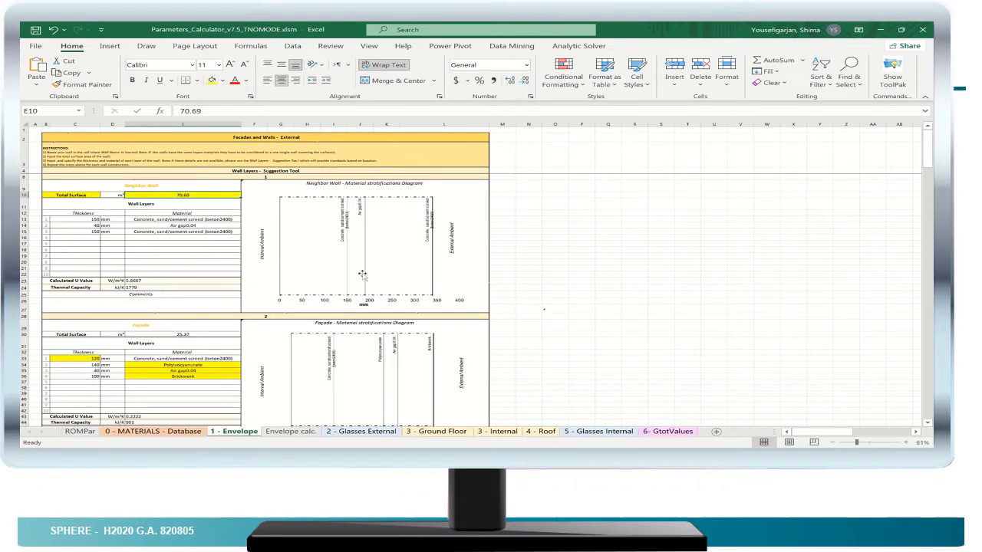
click(177, 213)
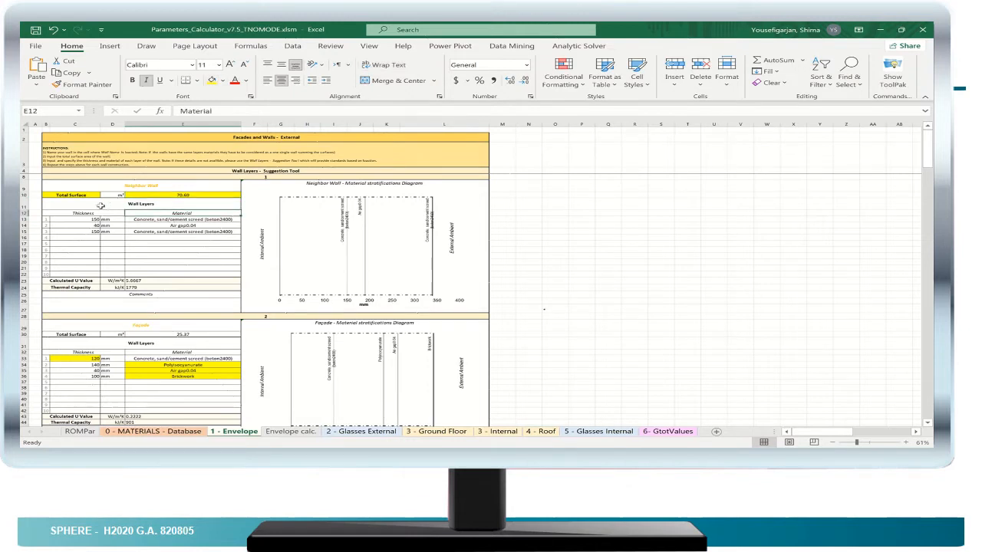
click(81, 213)
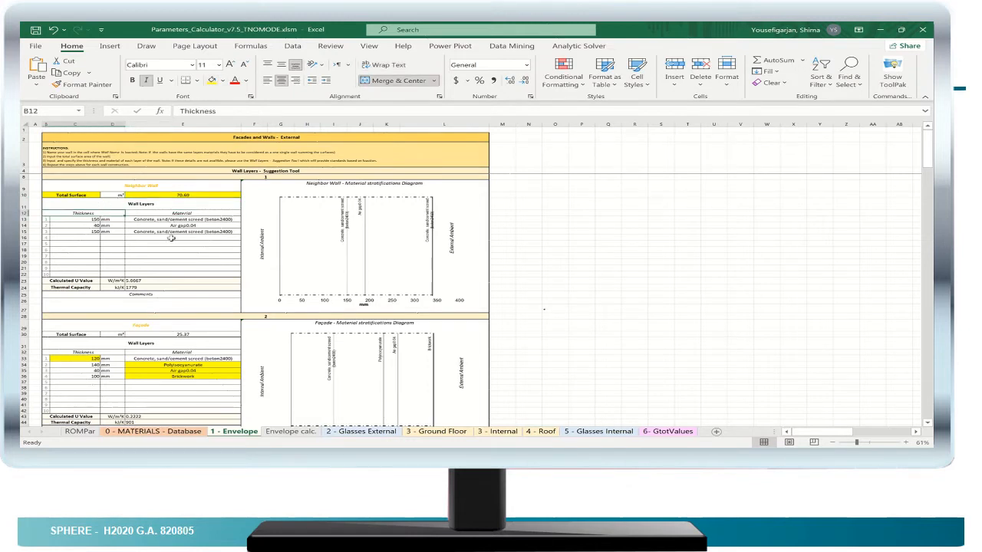
- Choose Concrete, sand/cement screed (beton2400) as the material of the Neighbor Wall's first layer
click(191, 220)
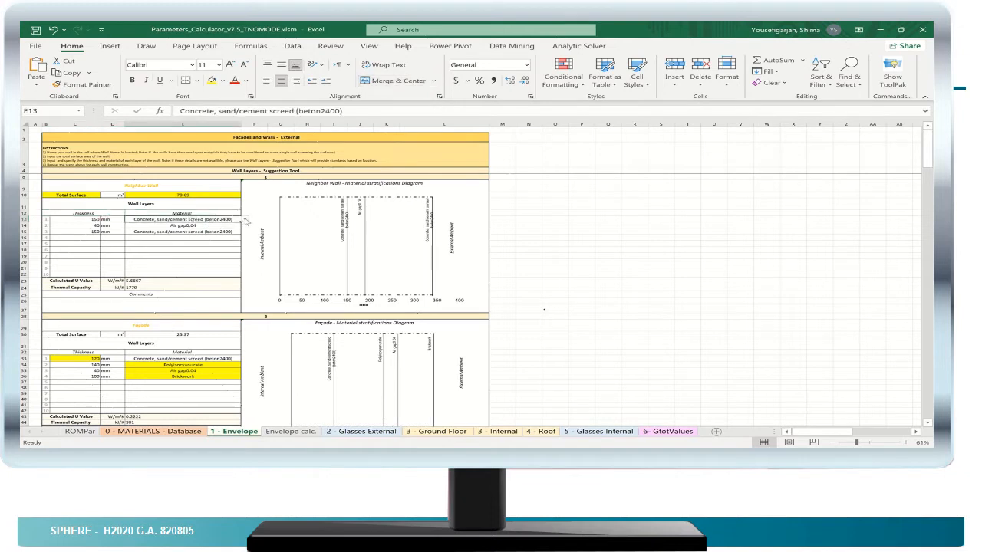
click(245, 220)
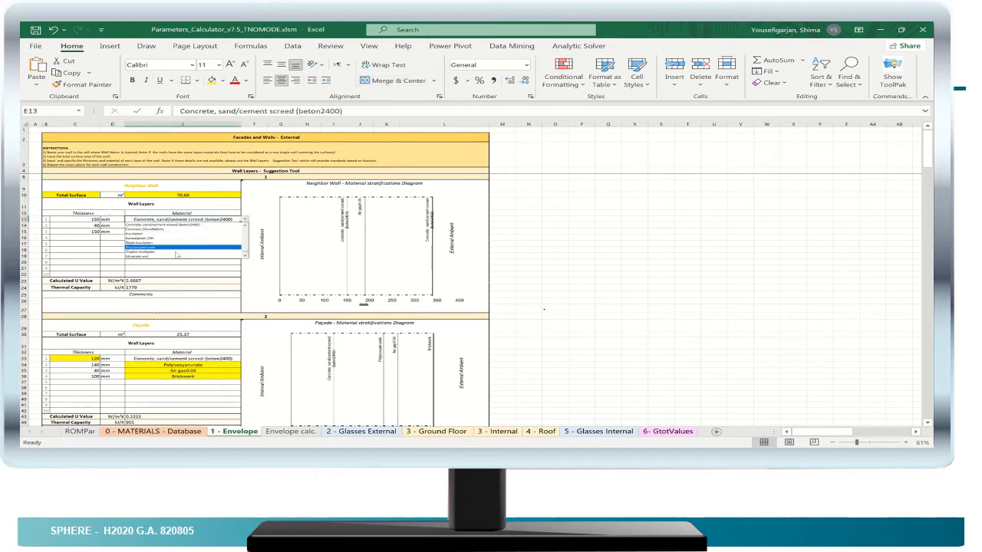
click(205, 225)
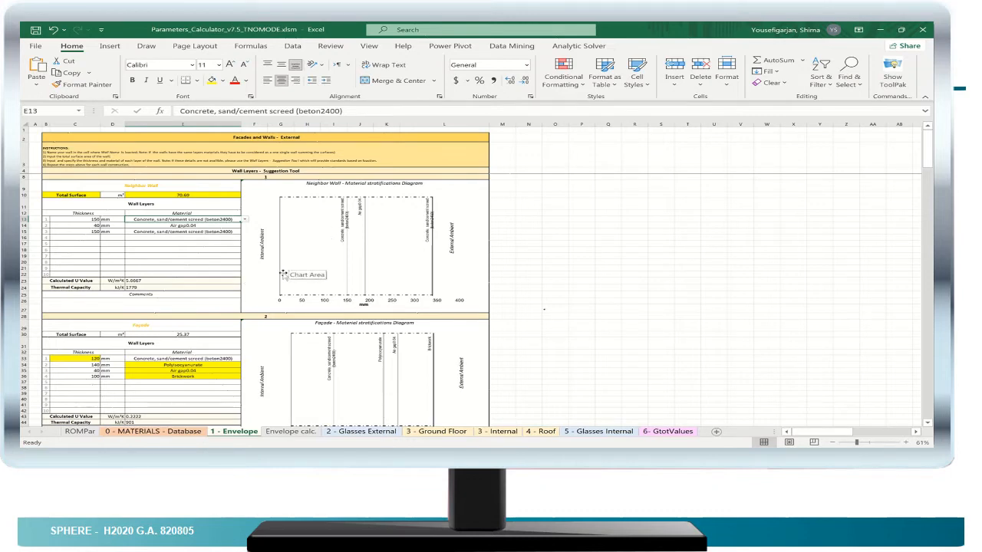
- Rename the fourth wall on the Envelope sheet, below the Slab roof, as NEW WALL
scroll(283, 274, down, 5)
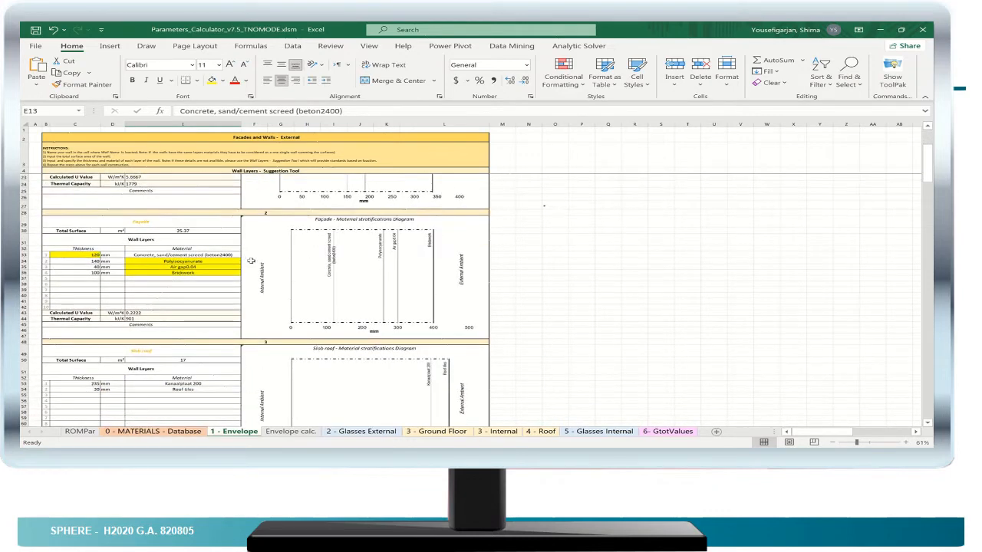
scroll(250, 261, down, 1)
scroll(288, 274, down, 2)
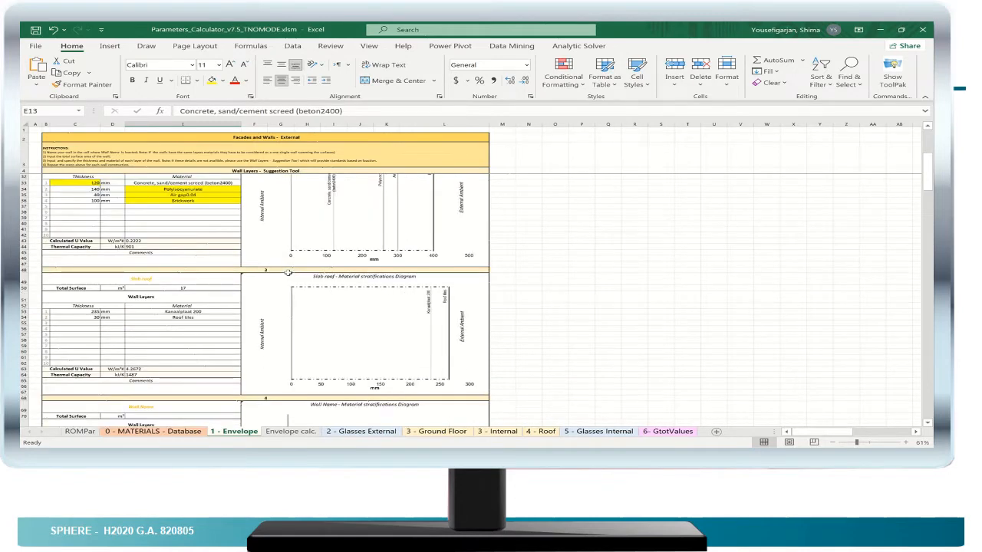
scroll(287, 271, down, 3)
scroll(288, 270, down, 1)
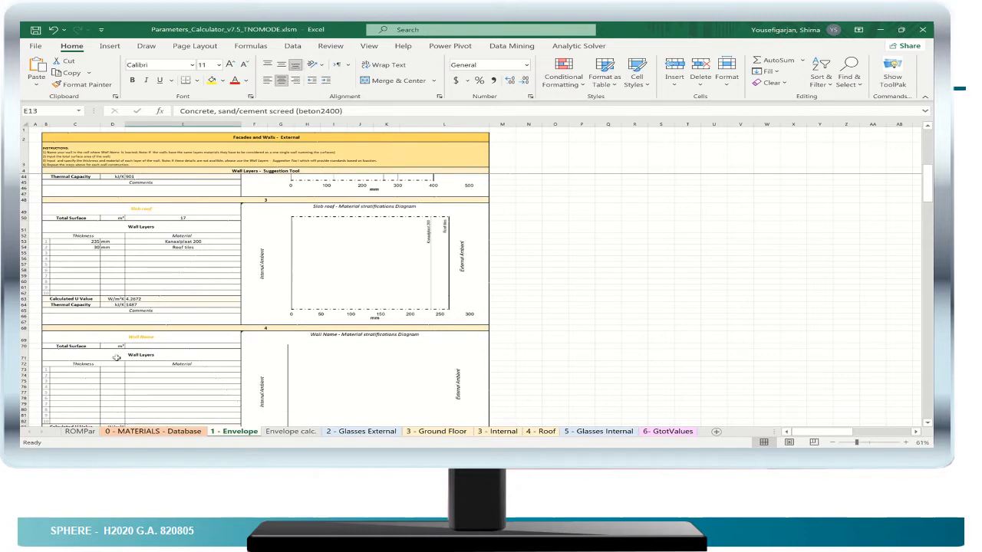
click(142, 335)
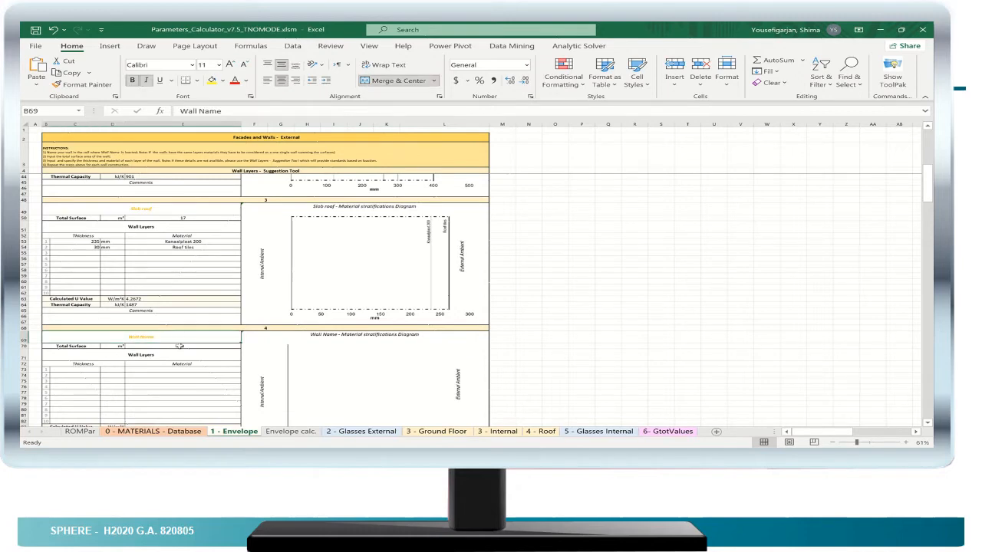
double_click(158, 337)
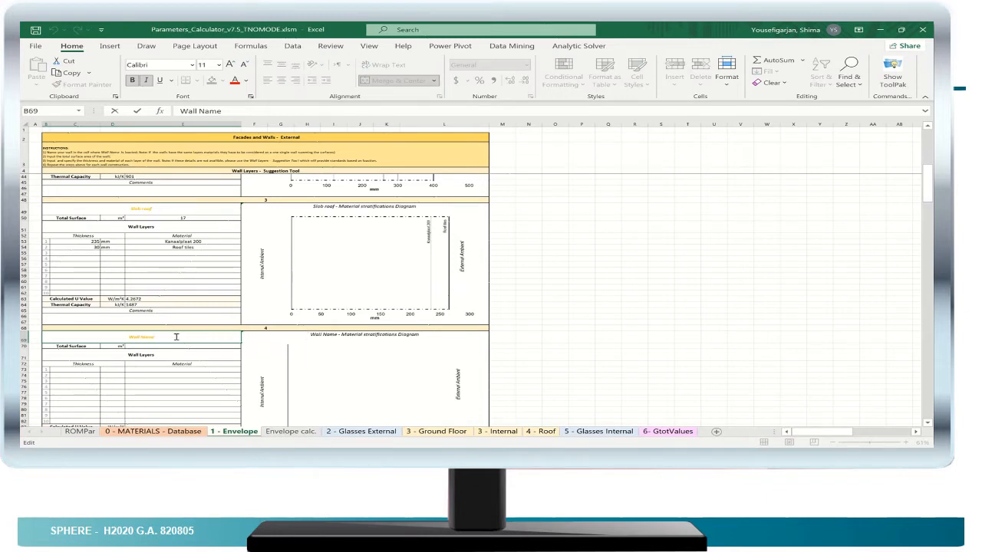
key(BackSpace)
key(BackSpace)
key(BackSpace)
key(BackSpace)
key(BackSpace)
key(BackSpace)
key(BackSpace)
key(BackSpace)
key(BackSpace)
text(NEW)
- Define the NEW WALL's first layer with the material Kanaalplaat 200 and a thickness of 235 mm
click(179, 370)
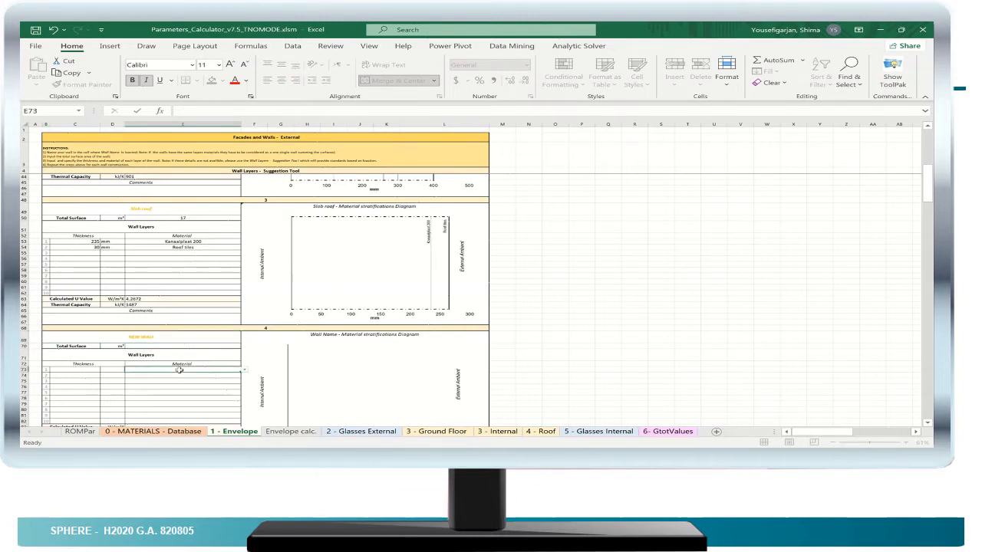
click(244, 371)
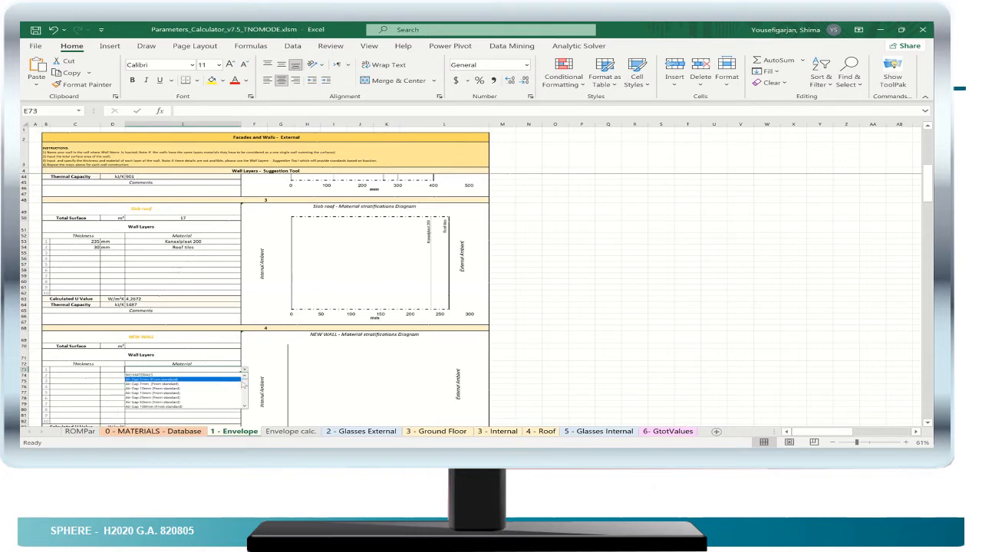
drag(245, 382, 247, 406)
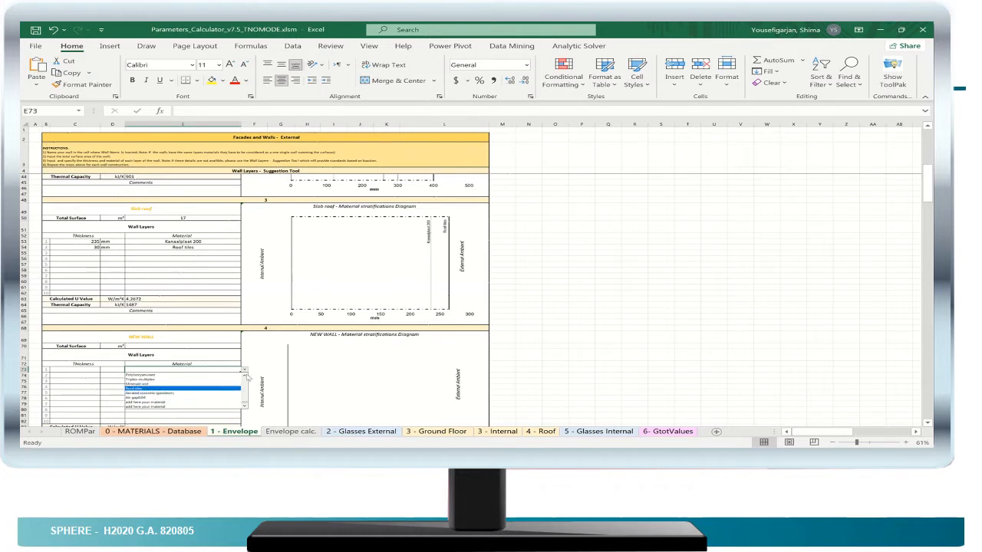
click(245, 376)
click(245, 376)
click(245, 376)
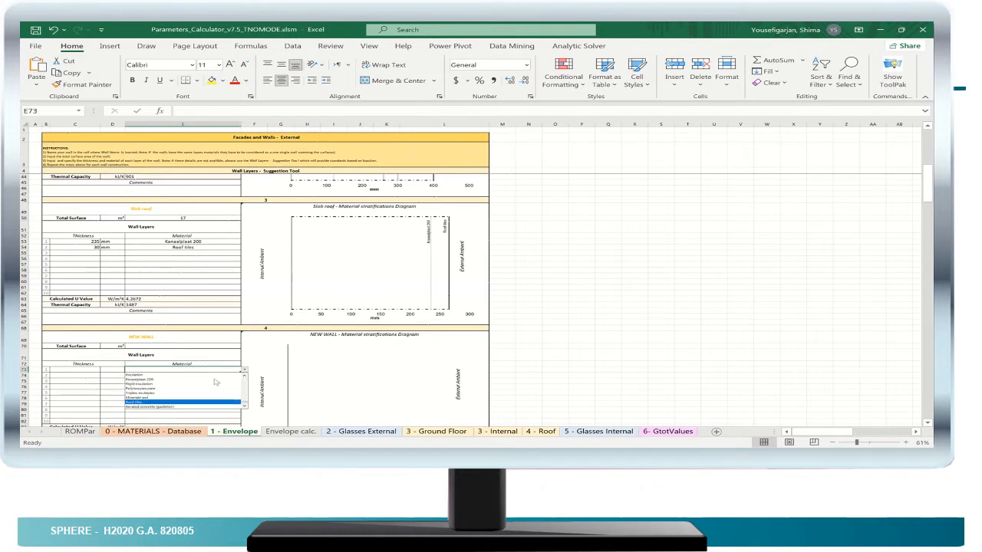
click(171, 379)
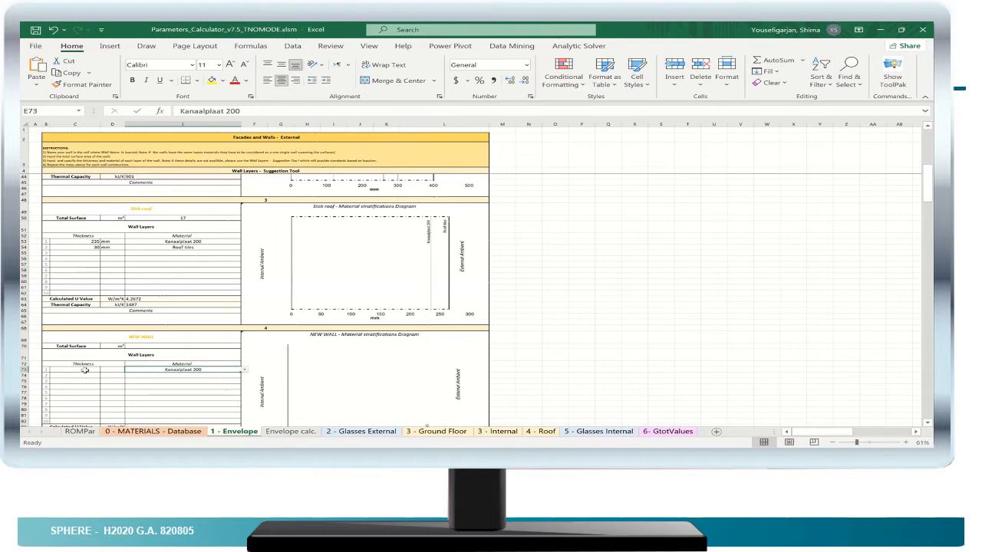
click(84, 371)
double_click(85, 370)
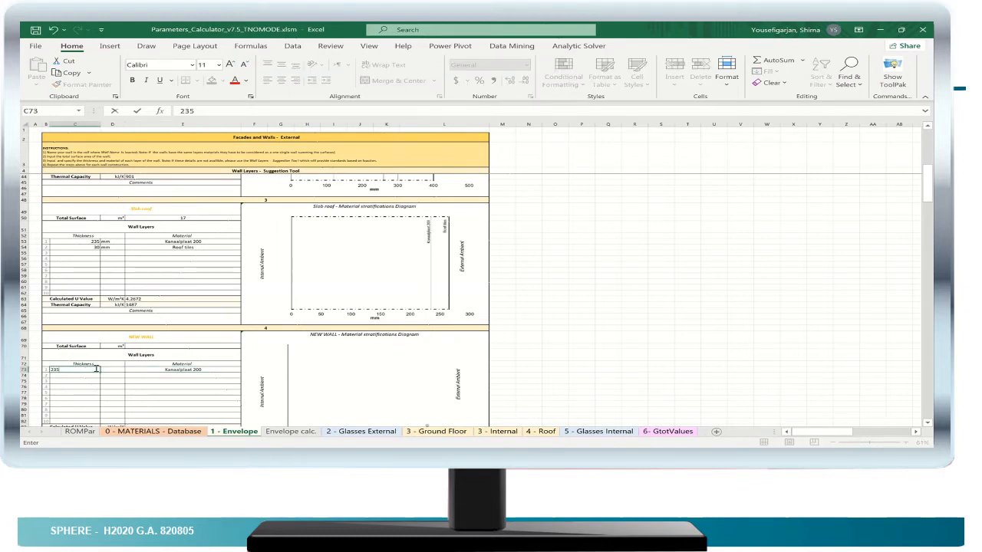
- Define the NEW WALL's second layer with the material Roof tiles and a thickness of 30 mm
click(170, 377)
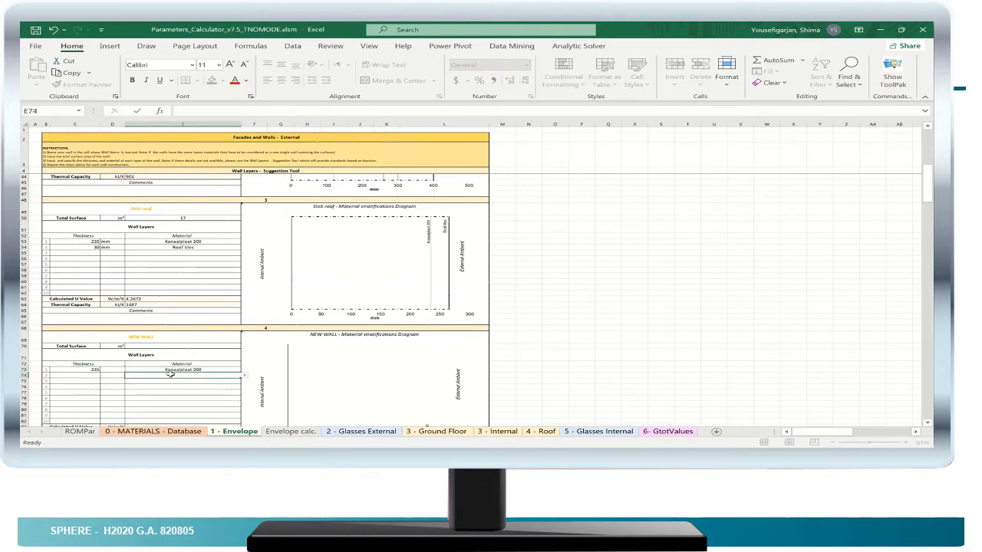
click(246, 378)
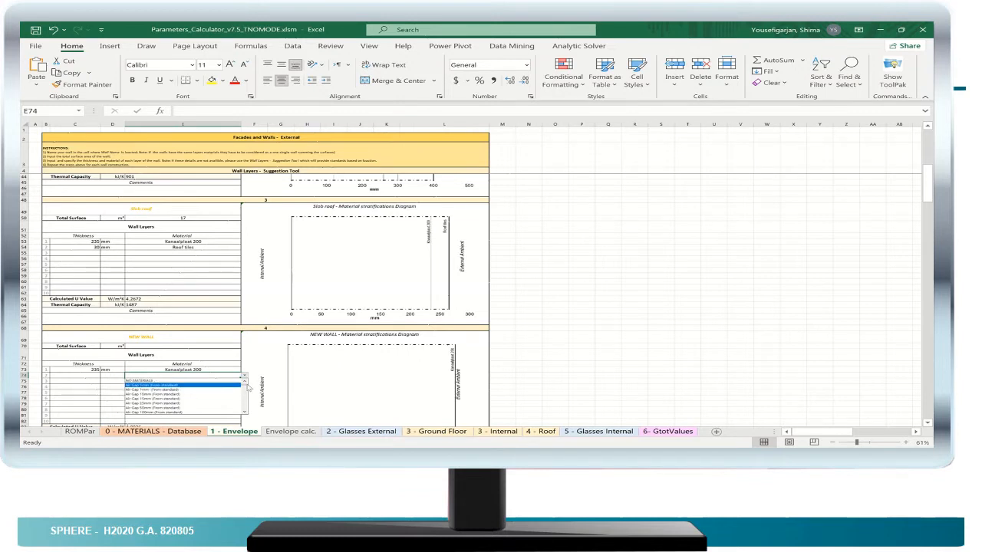
drag(247, 388, 251, 414)
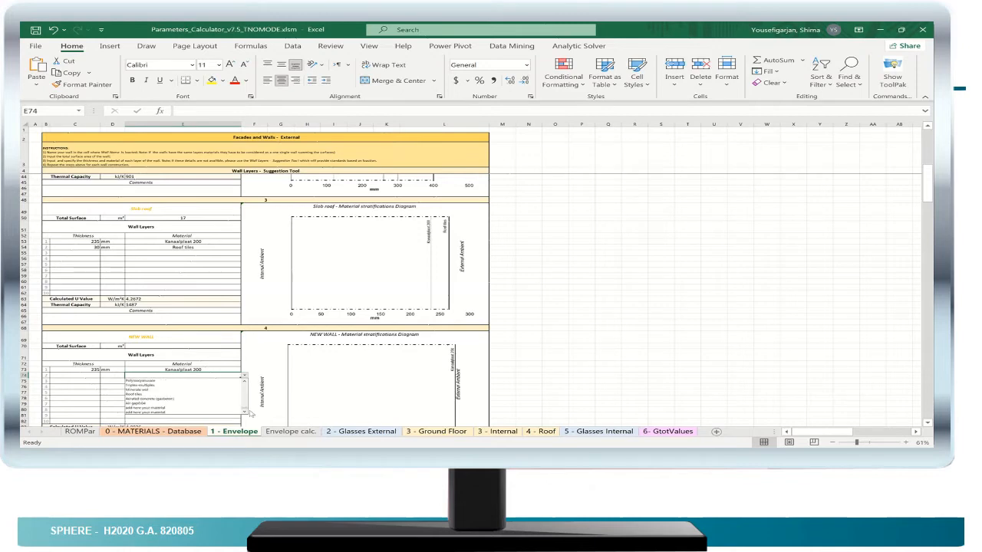
click(142, 394)
click(97, 376)
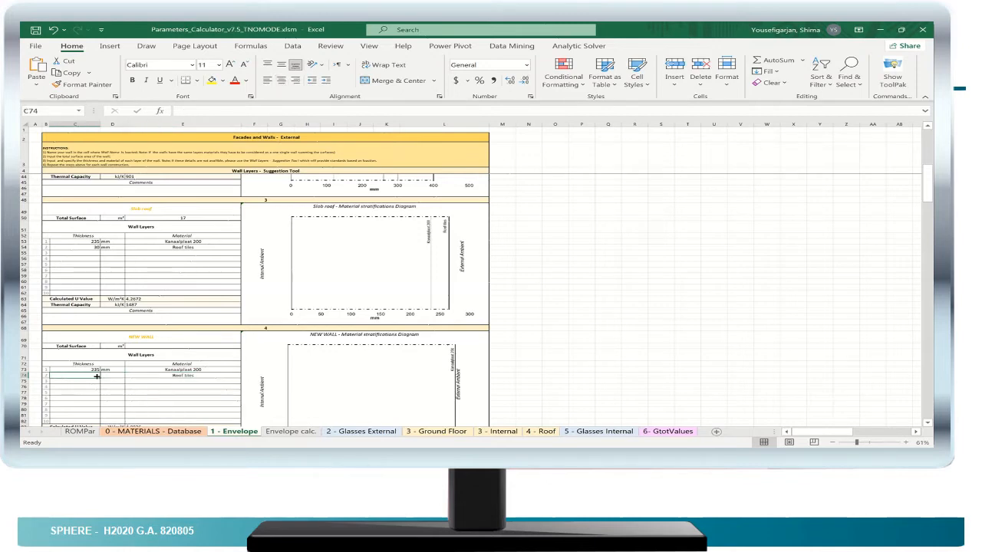
text(30)
key(Return)
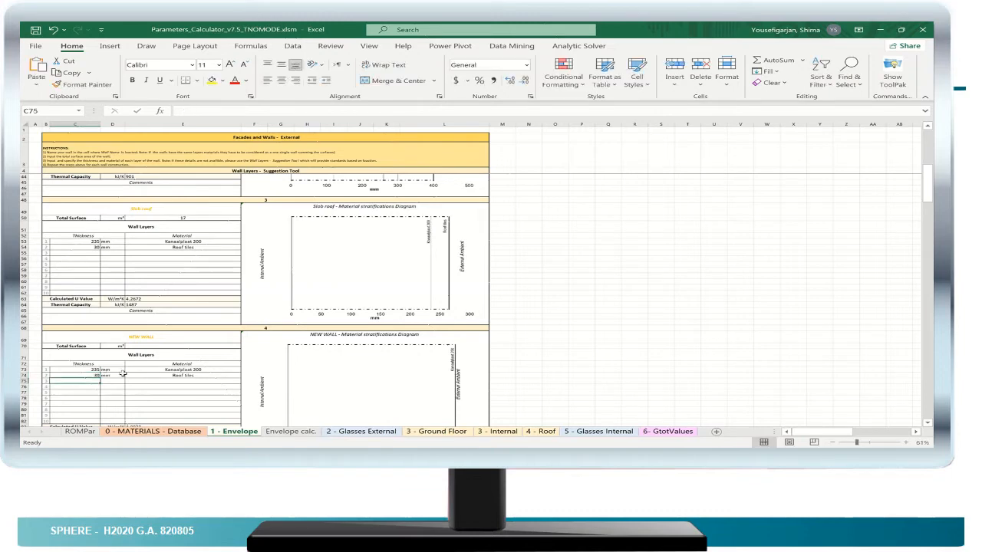
- Examine the NEW WALL's layer diagram and the Envelope calc. sheet, including the formula behind the first material
scroll(355, 361, down, 1)
scroll(360, 369, down, 1)
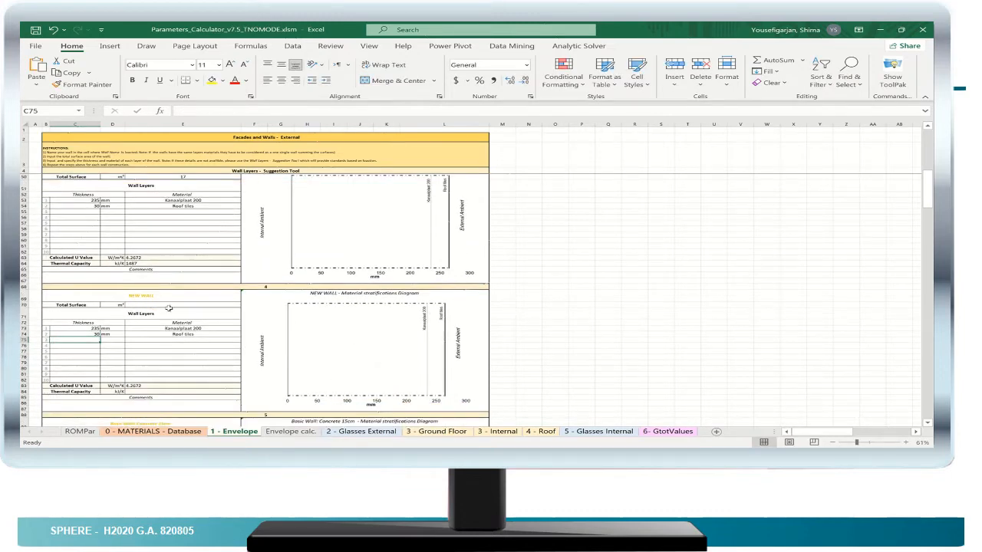
click(294, 433)
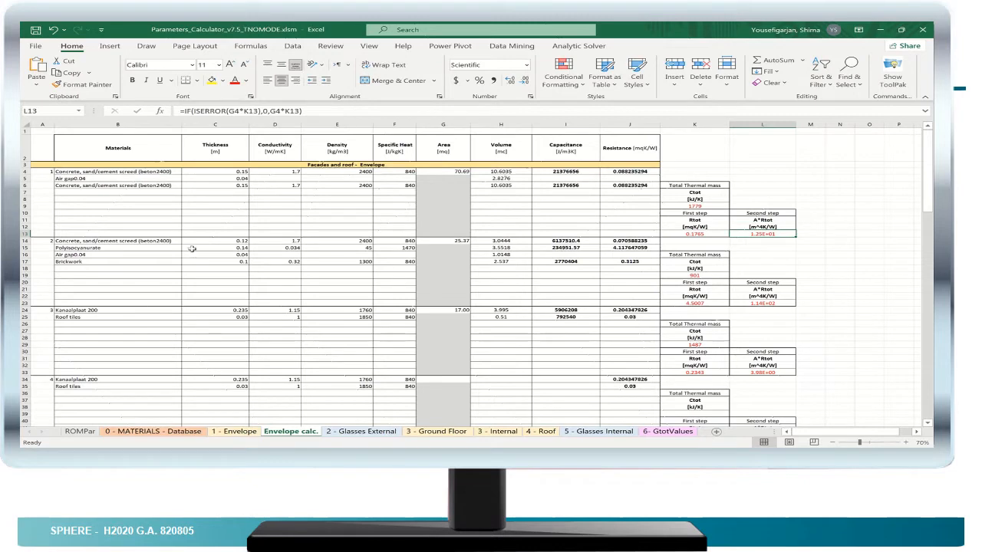
scroll(192, 248, down, 1)
scroll(192, 249, up, 1)
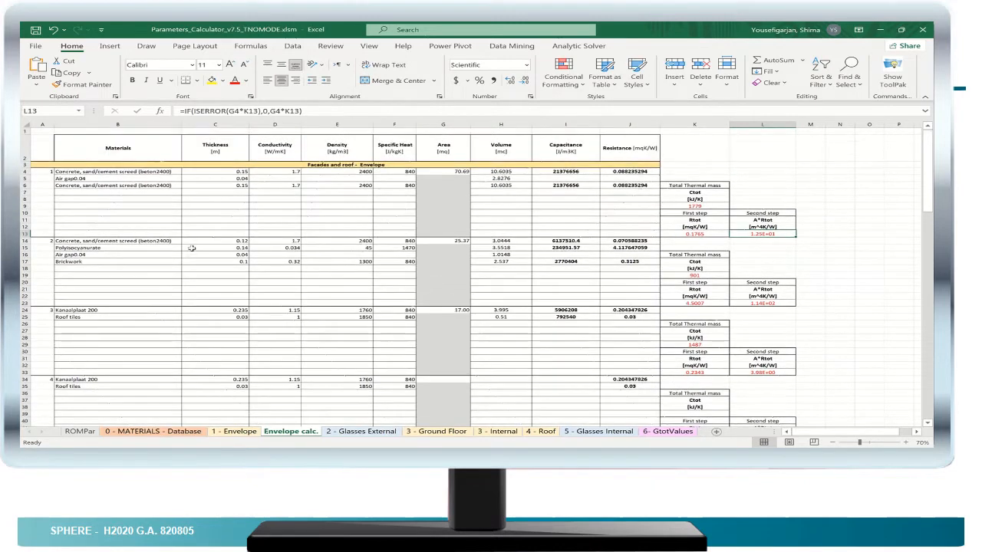
click(130, 172)
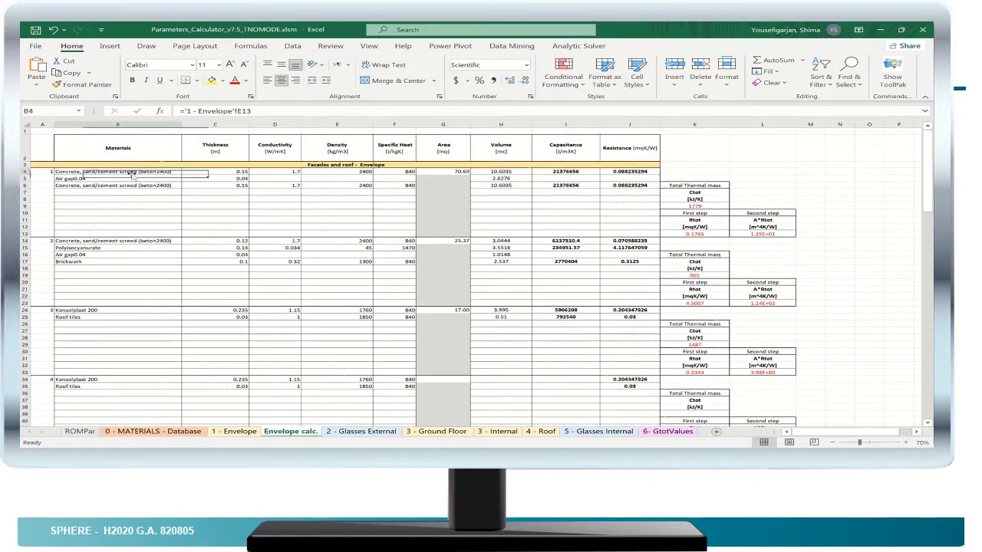
double_click(171, 171)
key(Return)
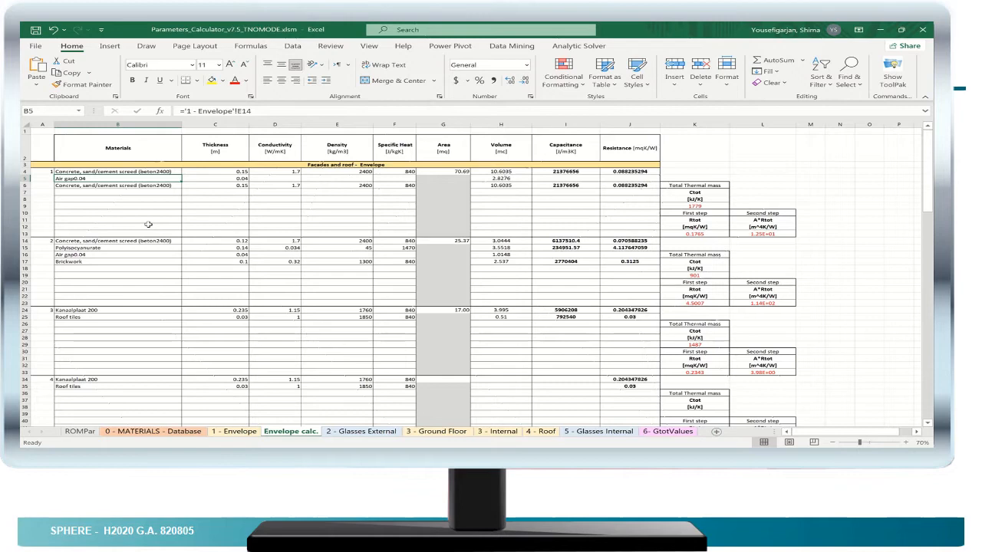
scroll(148, 224, down, 3)
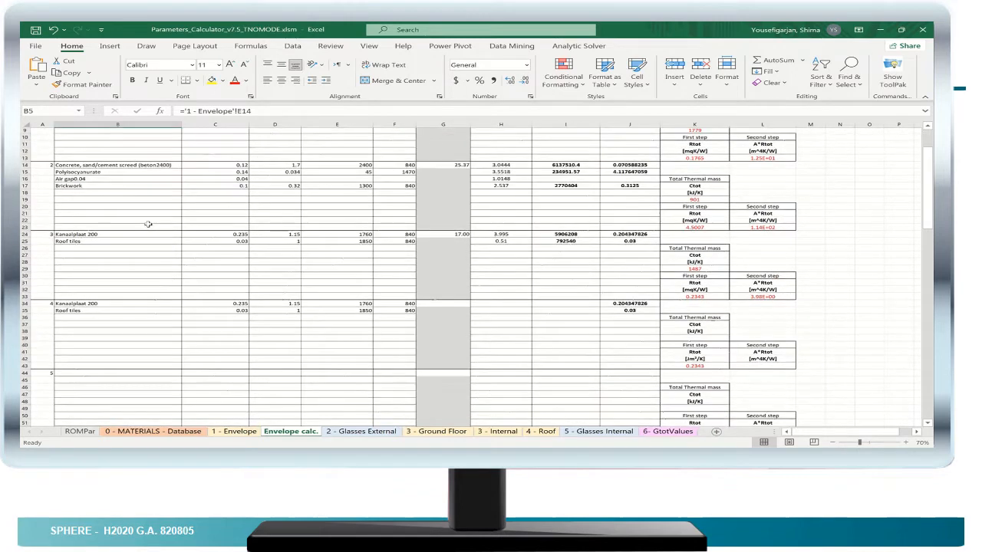
scroll(146, 224, up, 3)
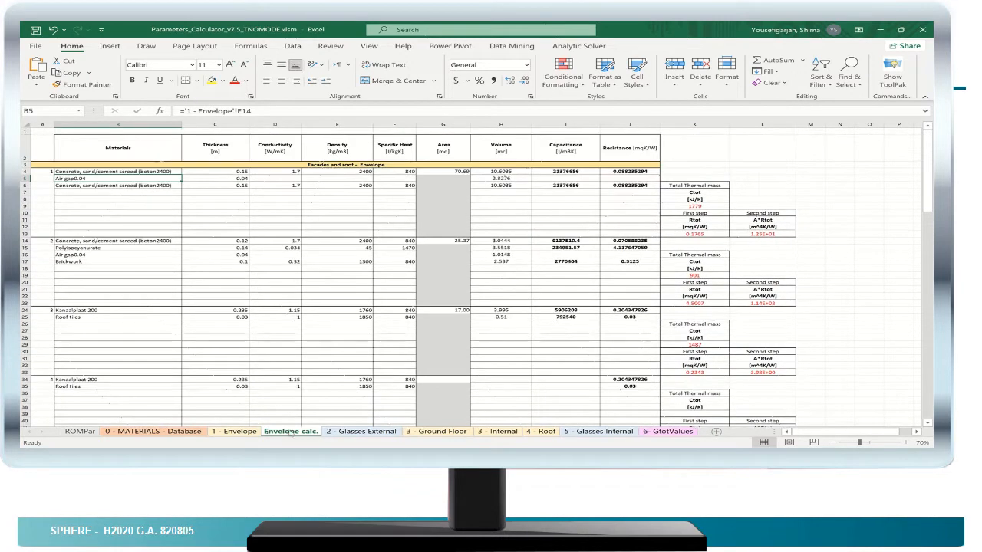
- Highlight the first window's Total Surface value in yellow on the Glasses External sheet
click(358, 432)
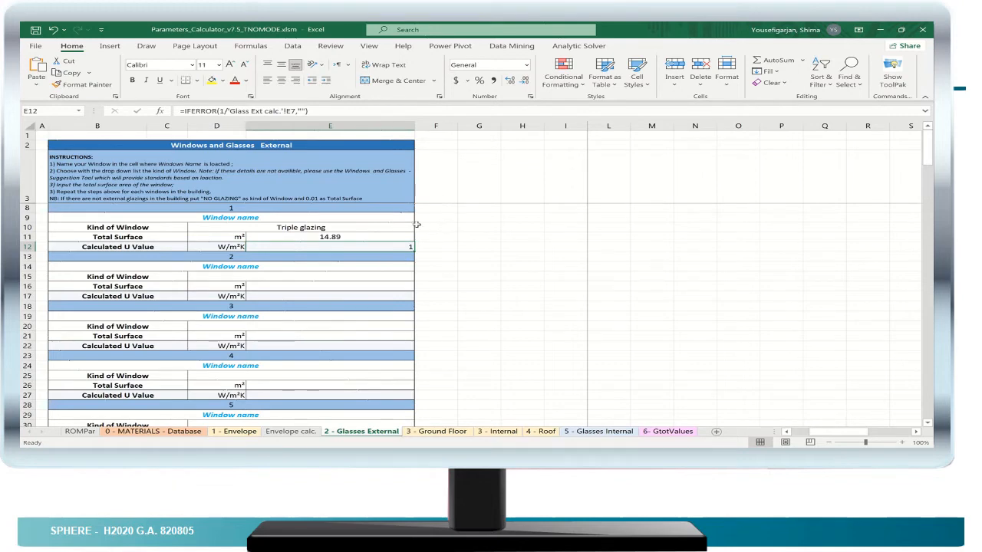
click(314, 229)
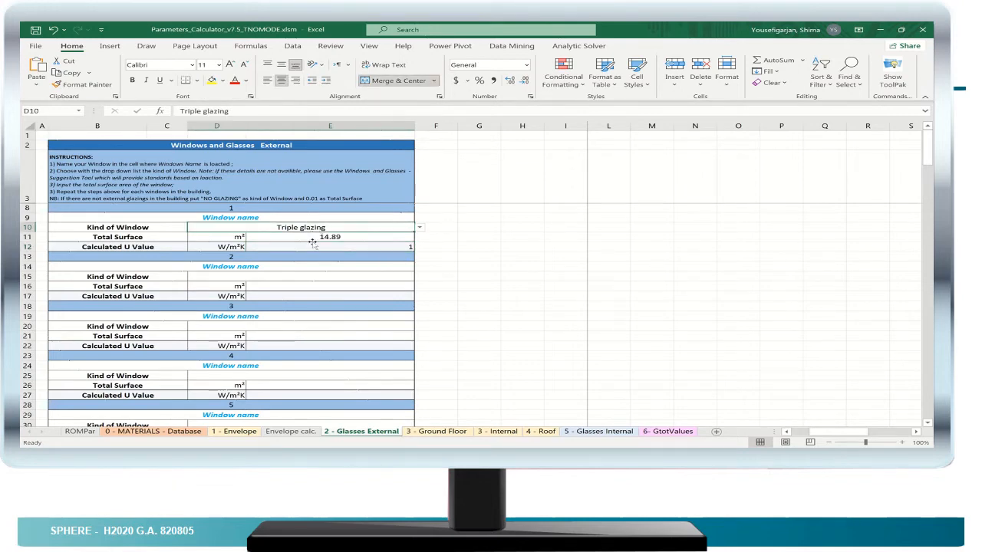
click(312, 243)
click(310, 238)
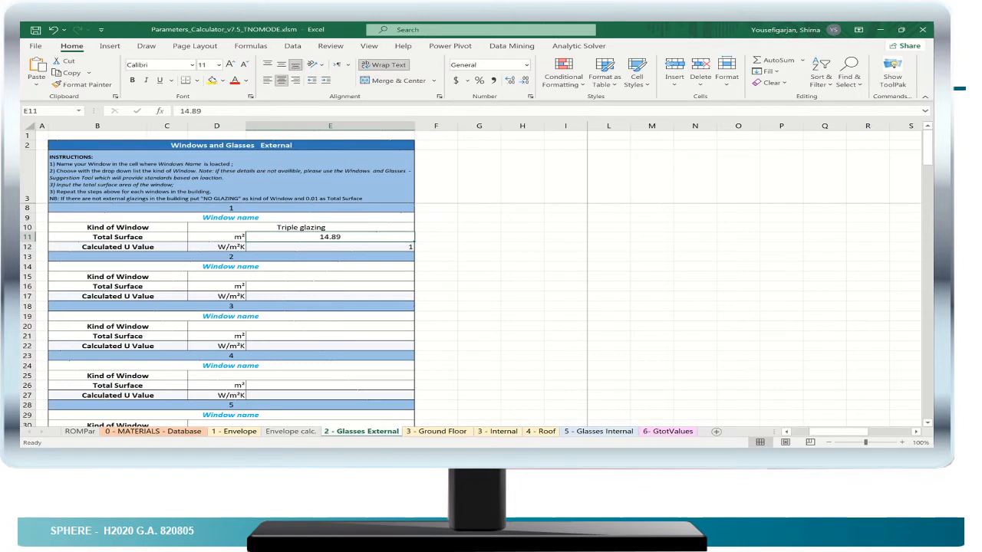
click(212, 80)
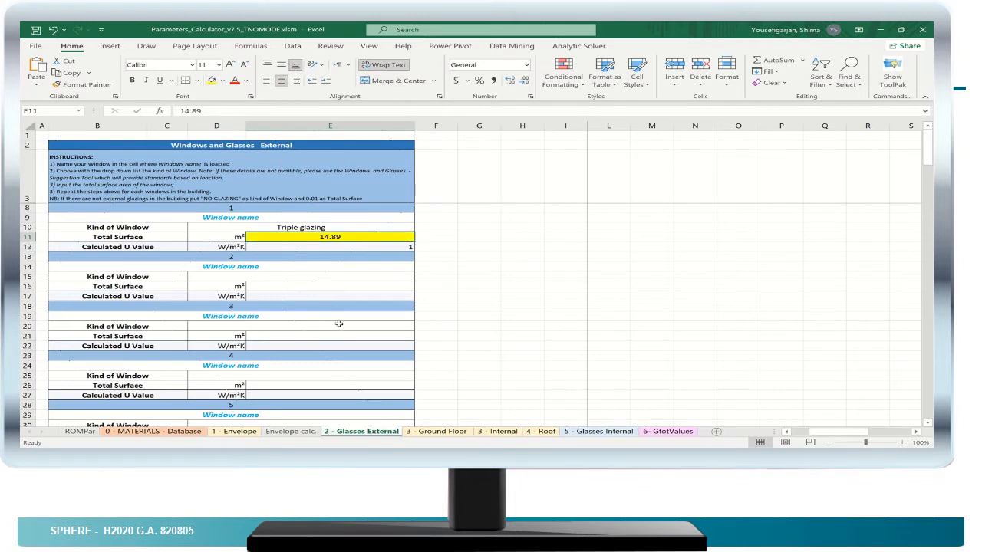
- Highlight the first slab's Total Surface value in yellow on the Ground Floor sheet
click(424, 432)
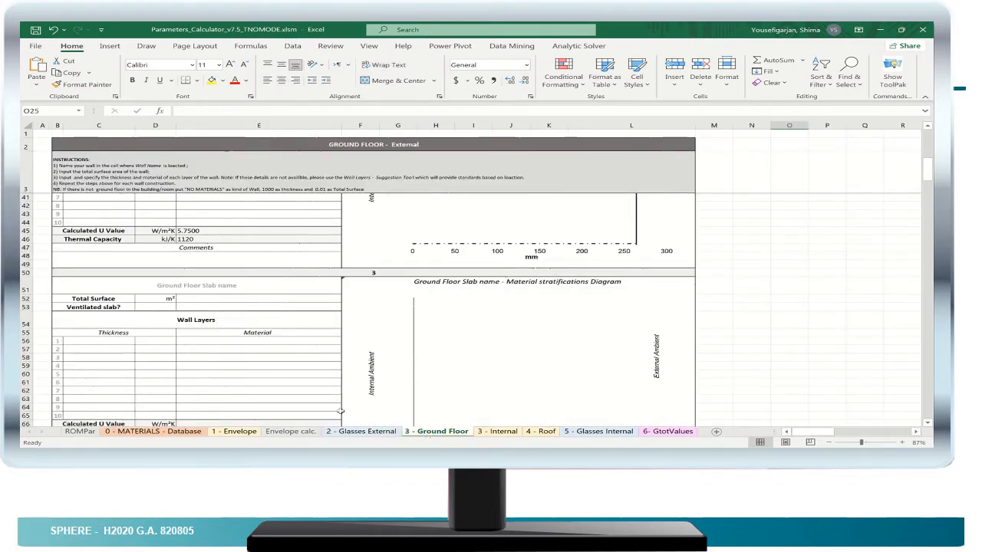
scroll(269, 306, up, 2)
scroll(269, 305, up, 7)
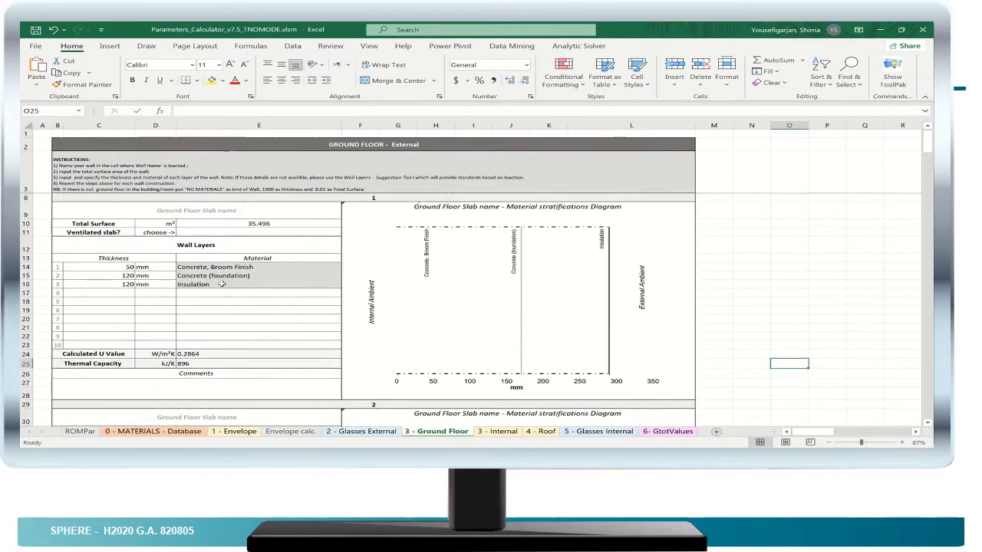
click(281, 224)
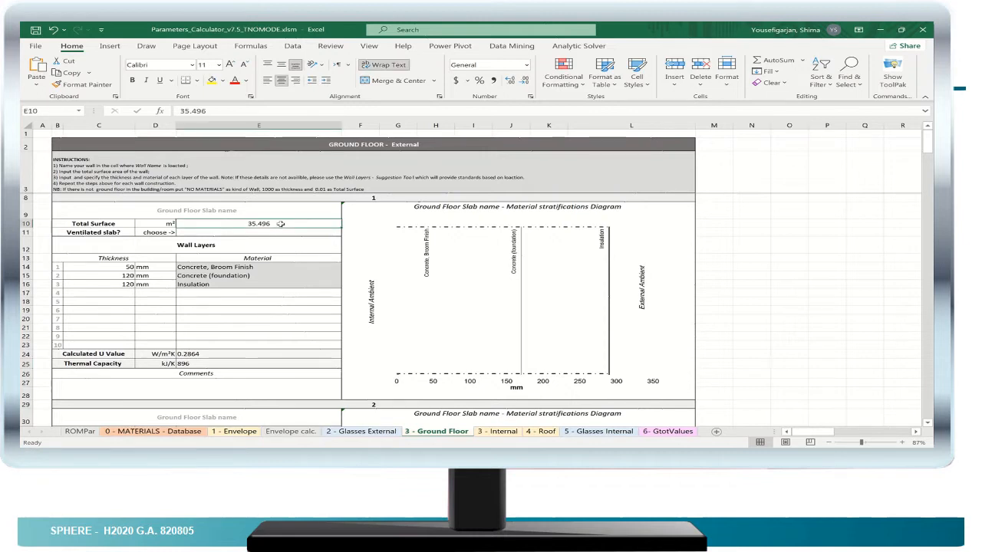
click(212, 80)
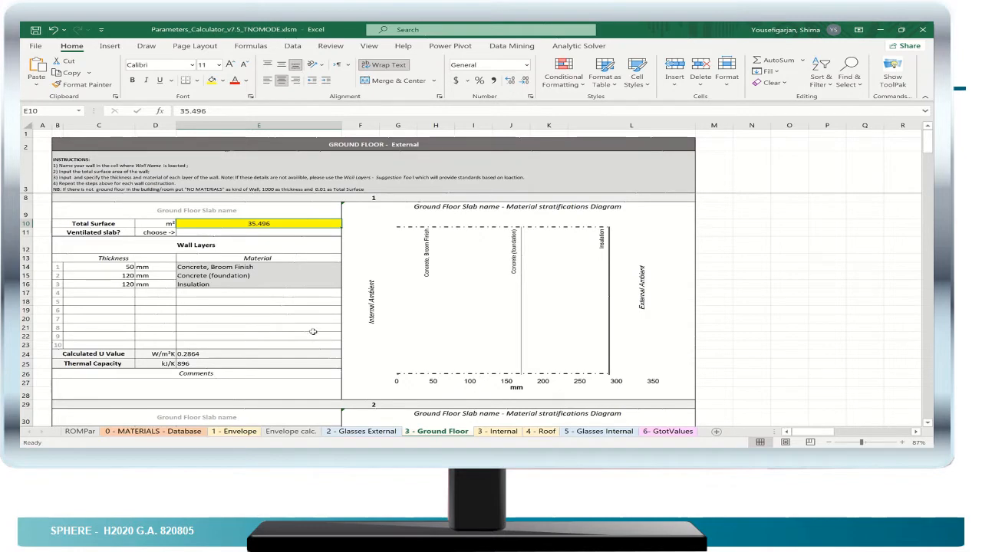
- Check the second ground floor slab and the envelope calculations, and return to the Ground Floor sheet
scroll(311, 330, down, 3)
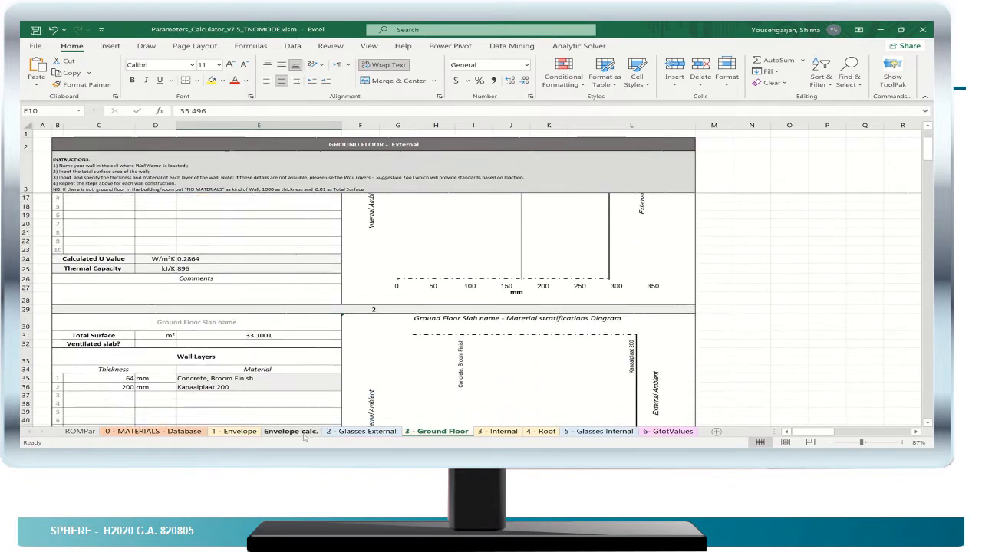
click(291, 431)
click(444, 433)
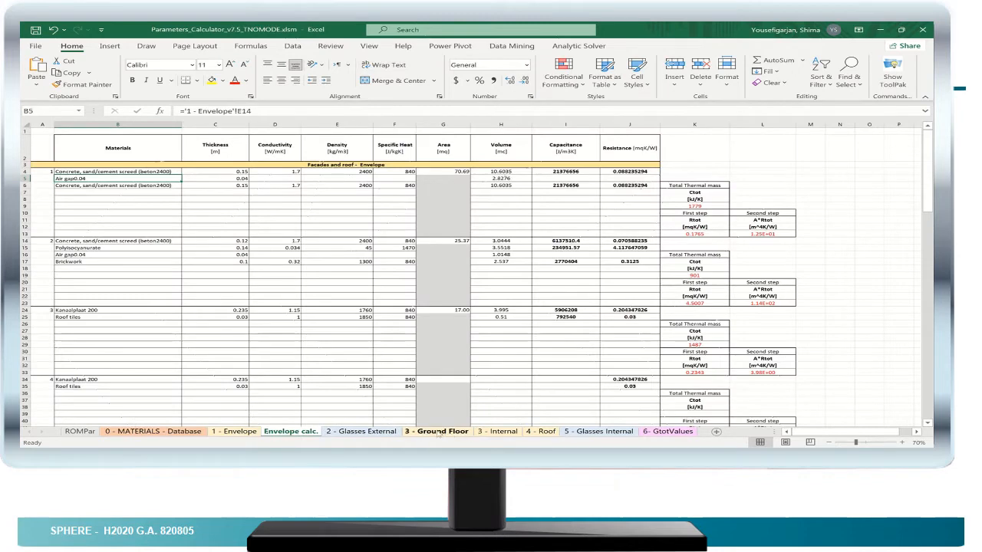
- Highlight the first partition's Total Surface value in yellow on the Internal sheet
click(498, 431)
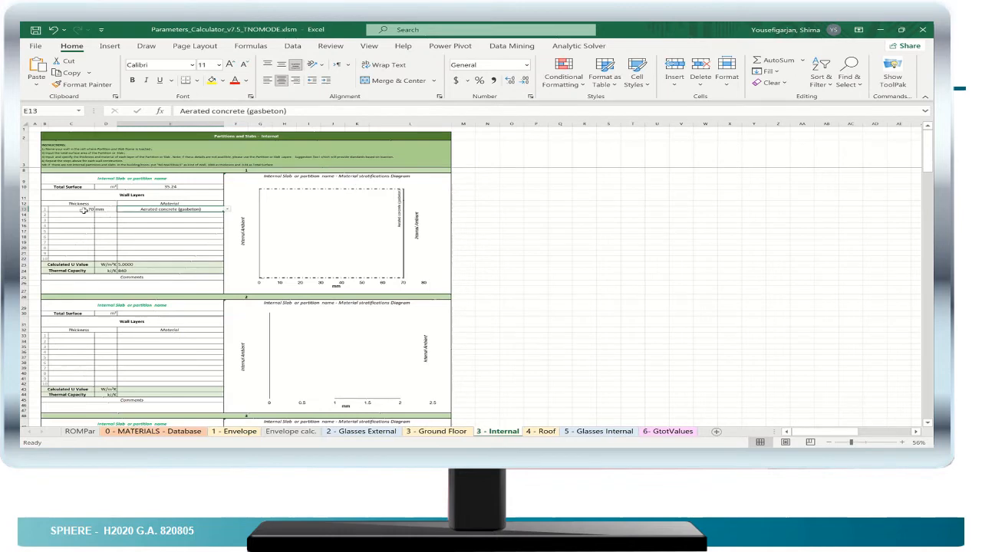
click(153, 186)
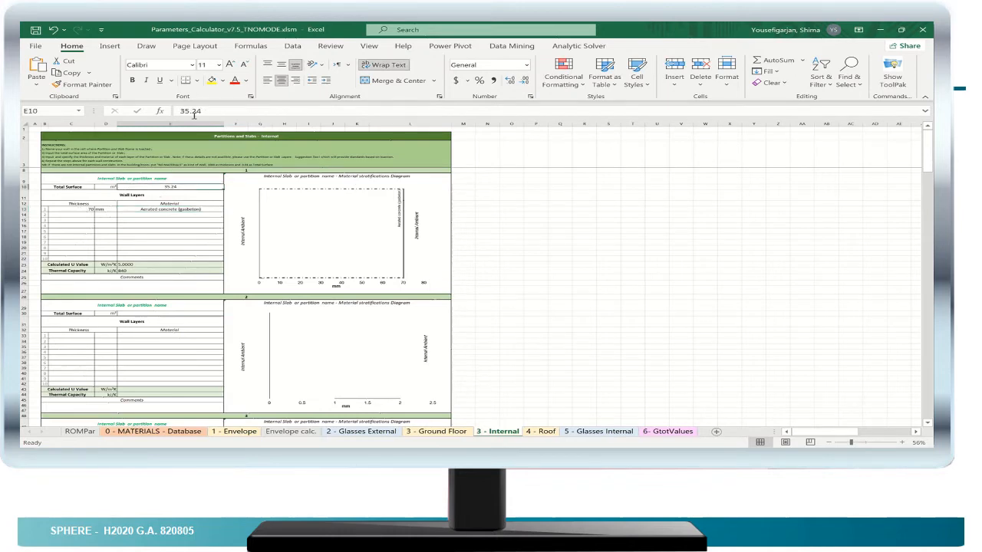
click(211, 81)
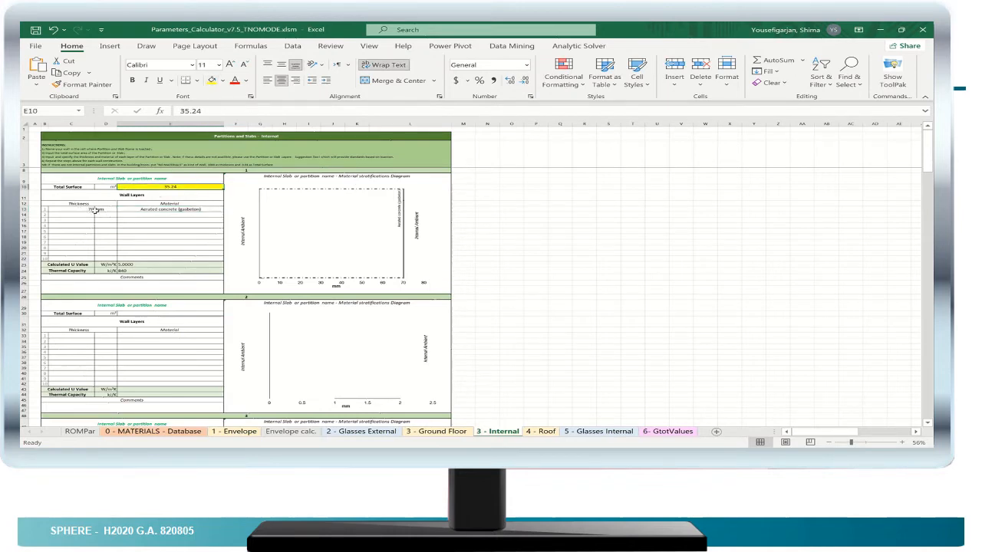
- Check the material options available for the first layer of the first internal partition
click(140, 209)
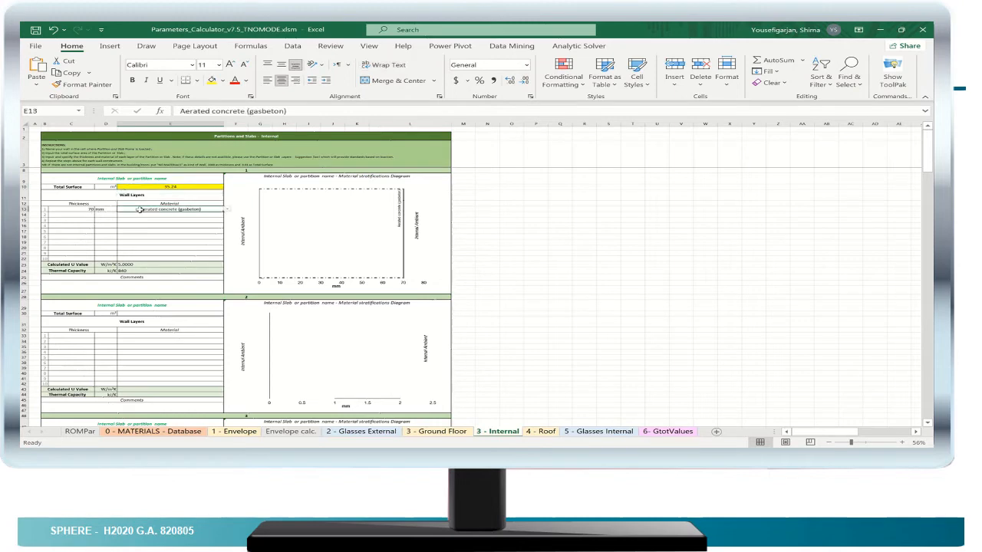
click(227, 211)
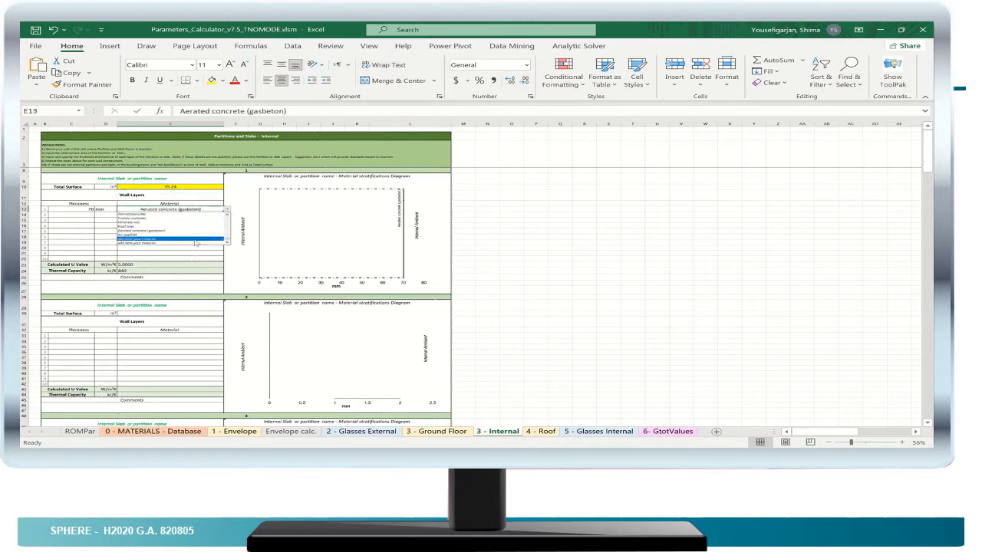
click(83, 227)
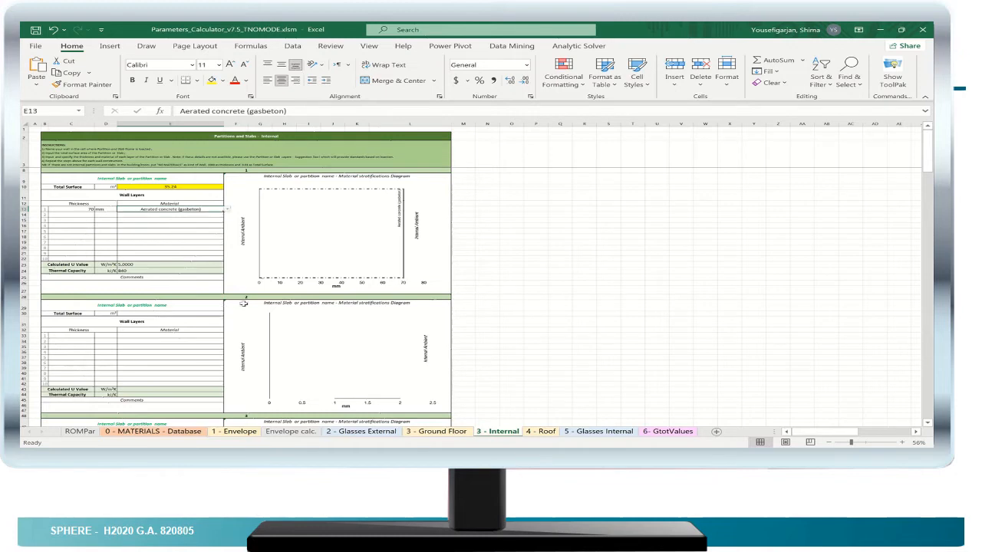
- Highlight the first roof's Total Surface value in yellow on the Roof sheet
click(541, 432)
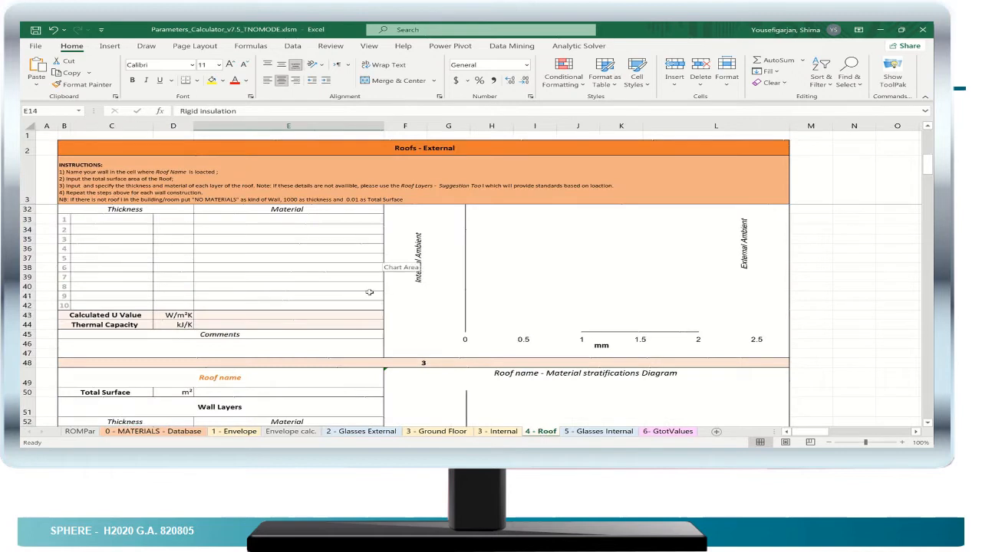
scroll(354, 284, up, 8)
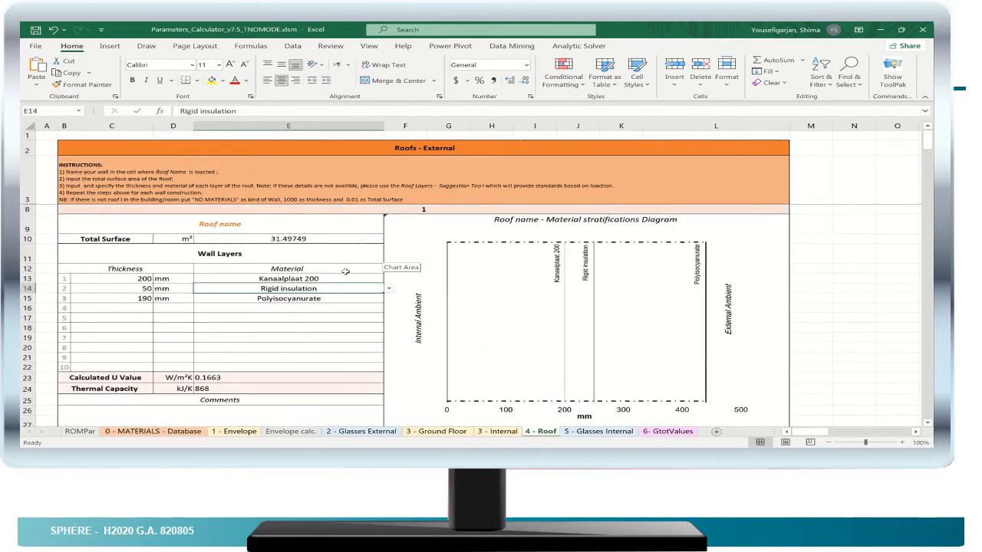
click(320, 239)
click(207, 81)
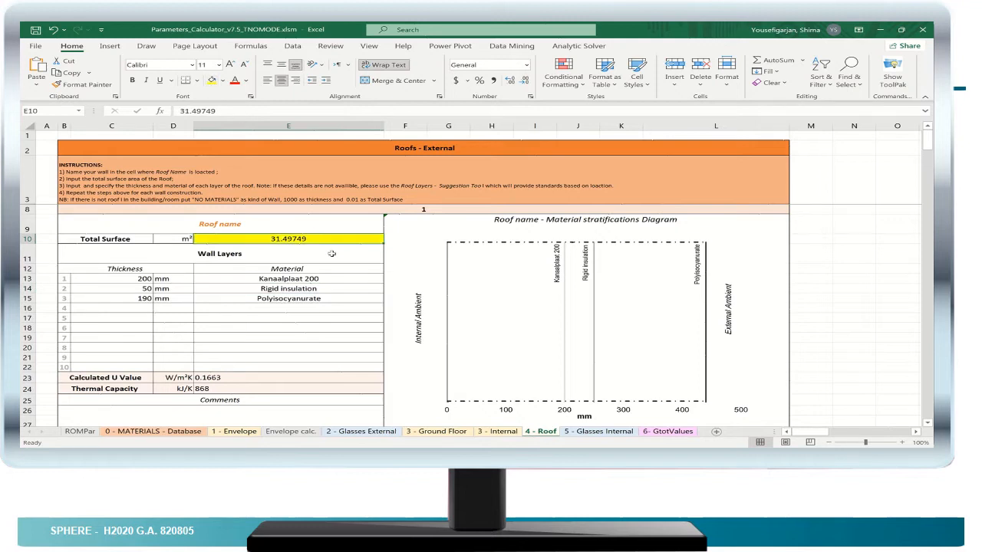
- Check the material options available for the first and second layers of the first roof
click(335, 280)
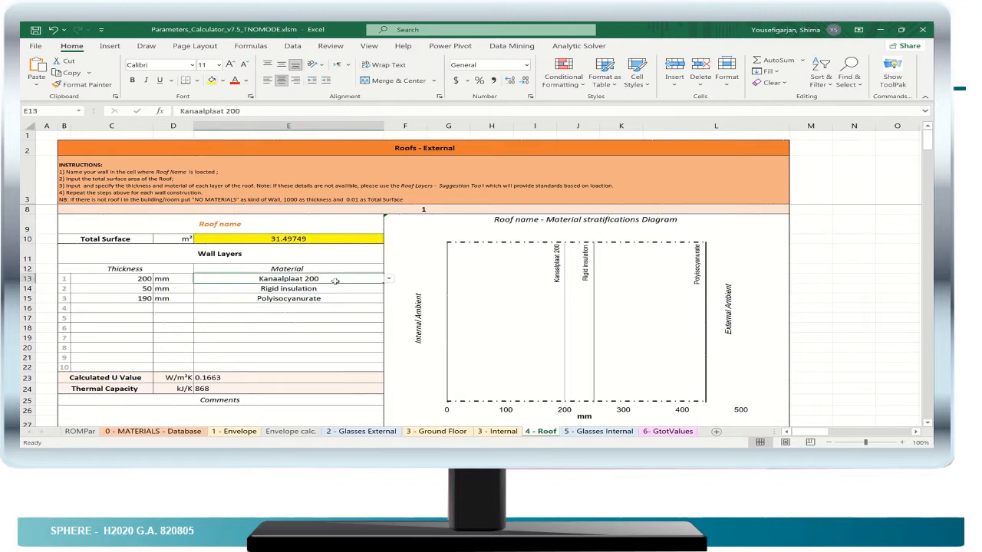
click(390, 281)
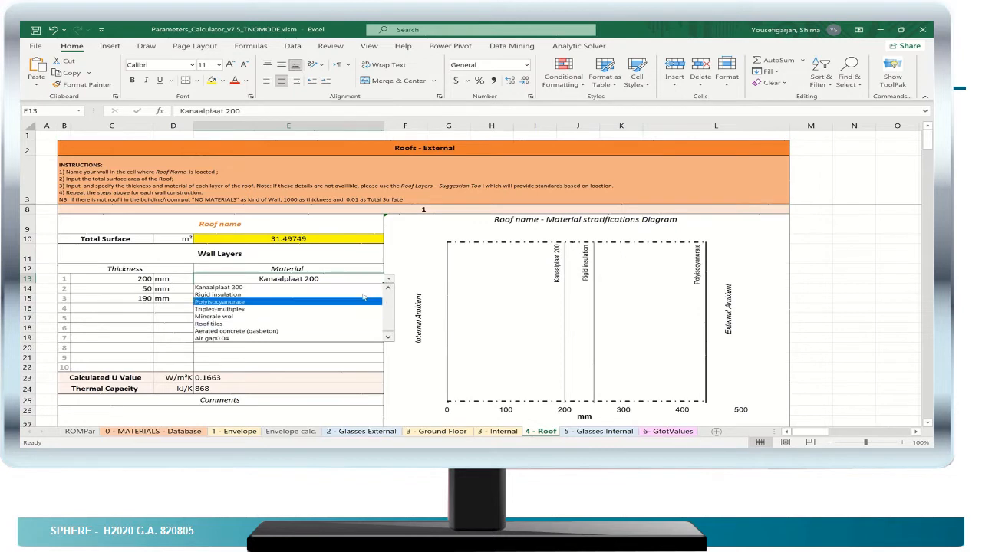
key(Escape)
click(356, 290)
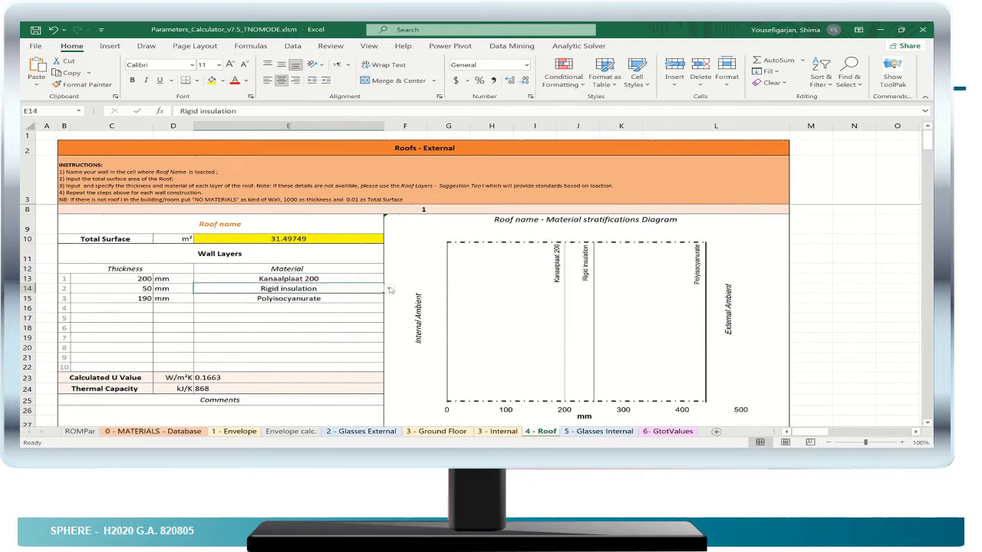
click(389, 292)
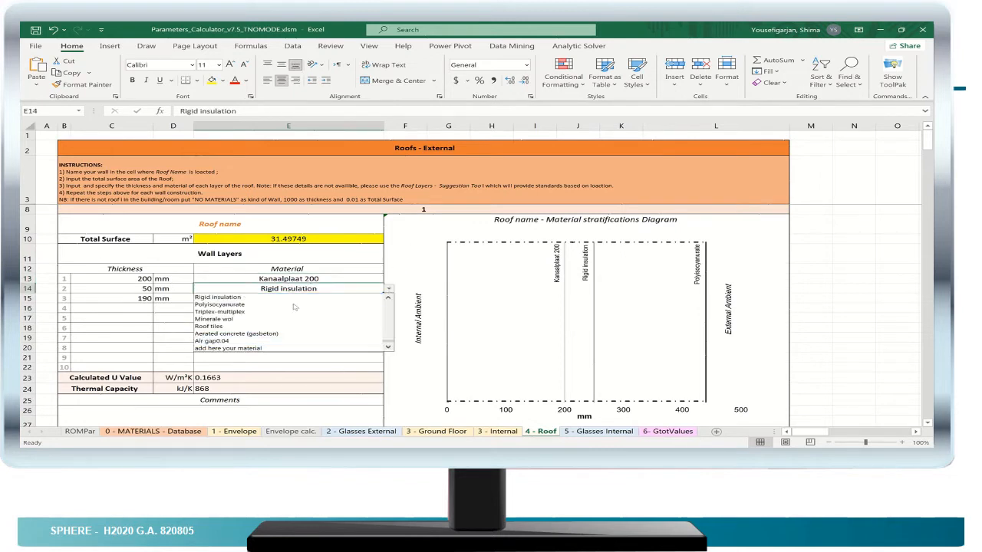
click(402, 278)
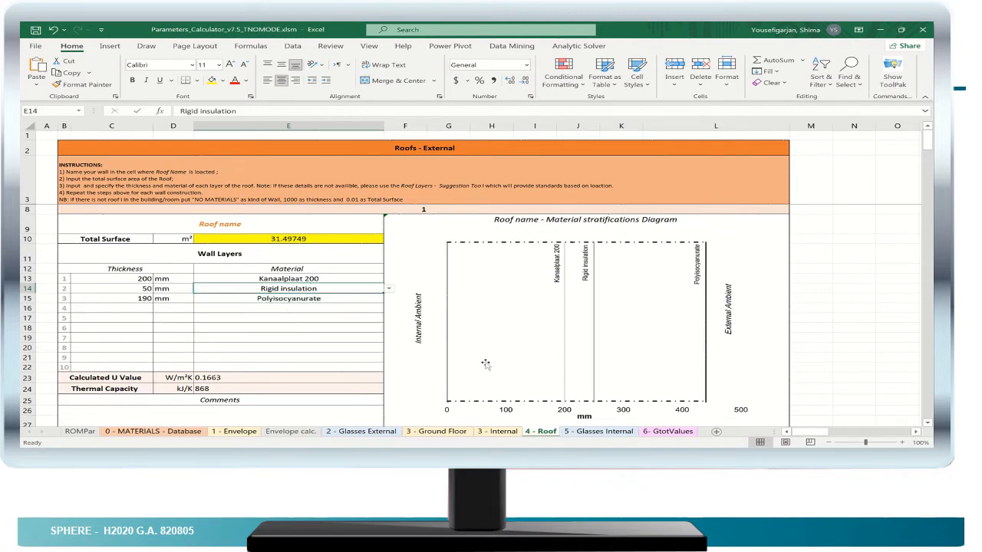
- Compare the window entries on the Glasses Internal sheet with those on the Glasses External sheet
click(580, 432)
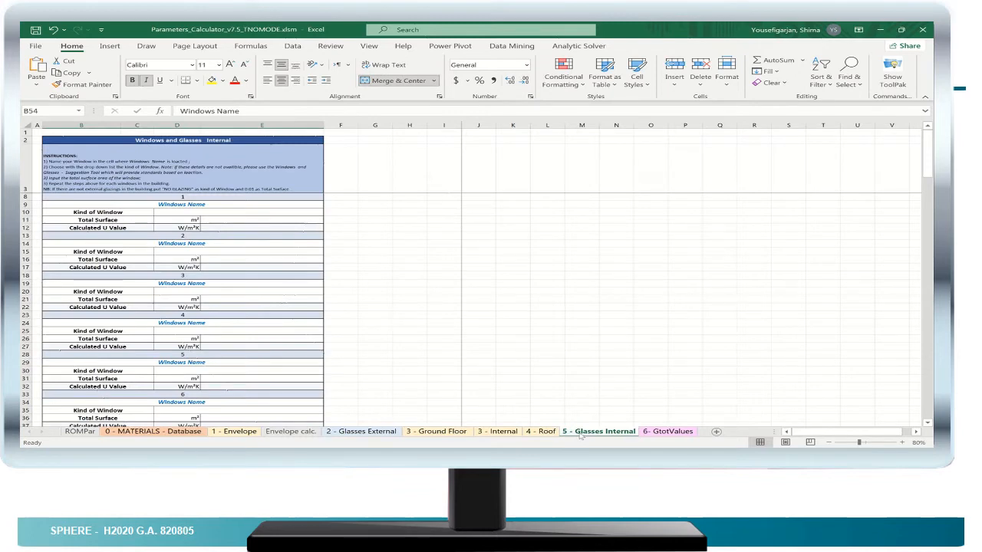
click(360, 432)
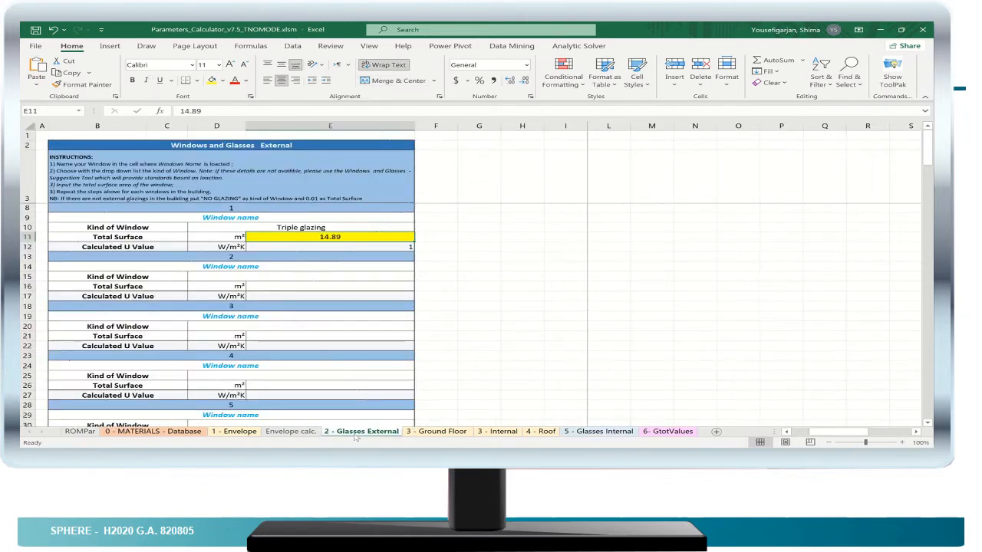
click(598, 432)
- Choose Triple glass as the most used kind of glass for the West orientation on the GtotValues sheet
click(669, 432)
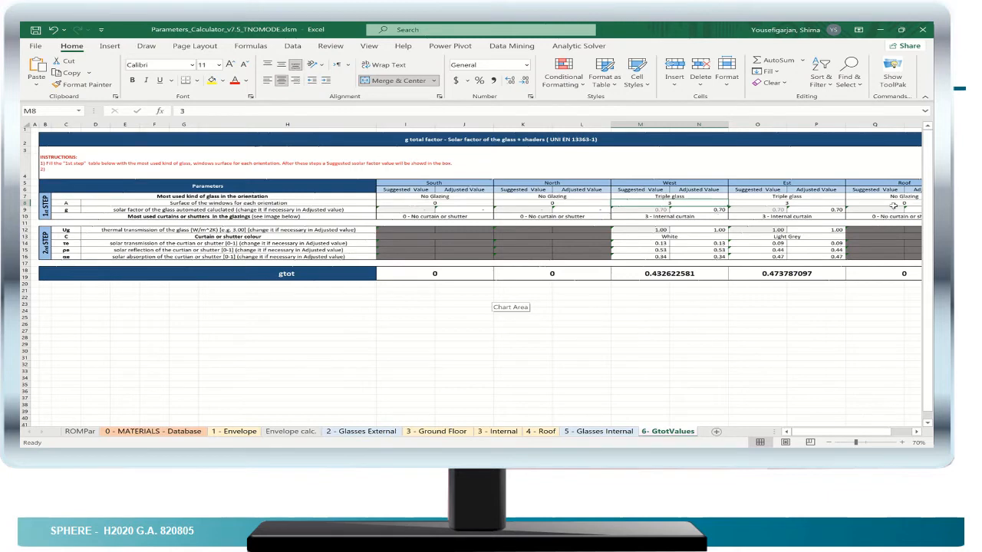
click(687, 197)
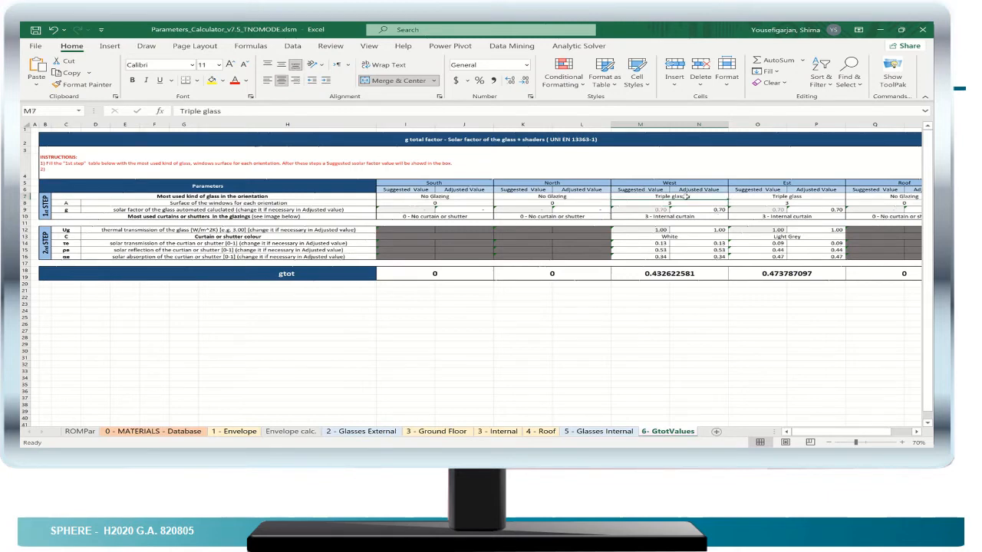
click(733, 197)
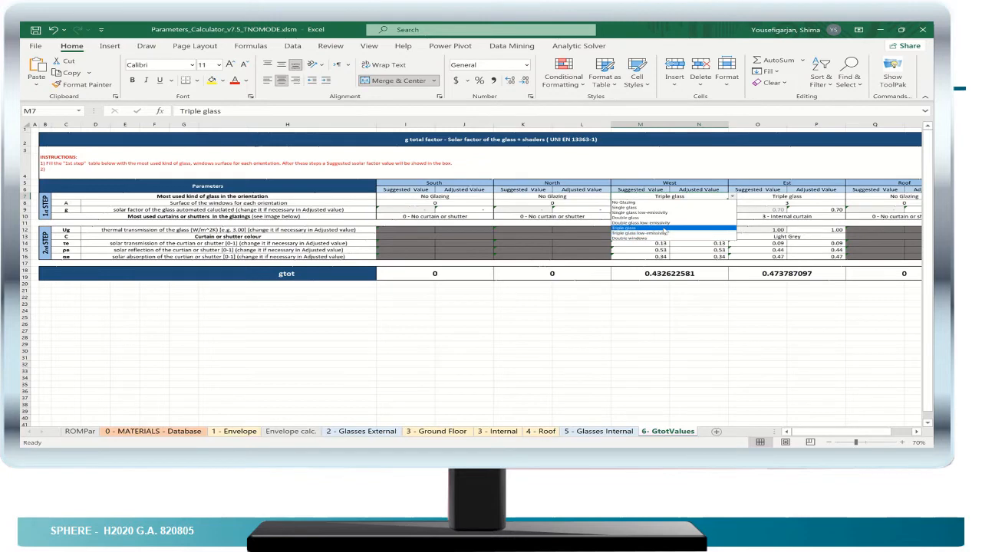
click(665, 229)
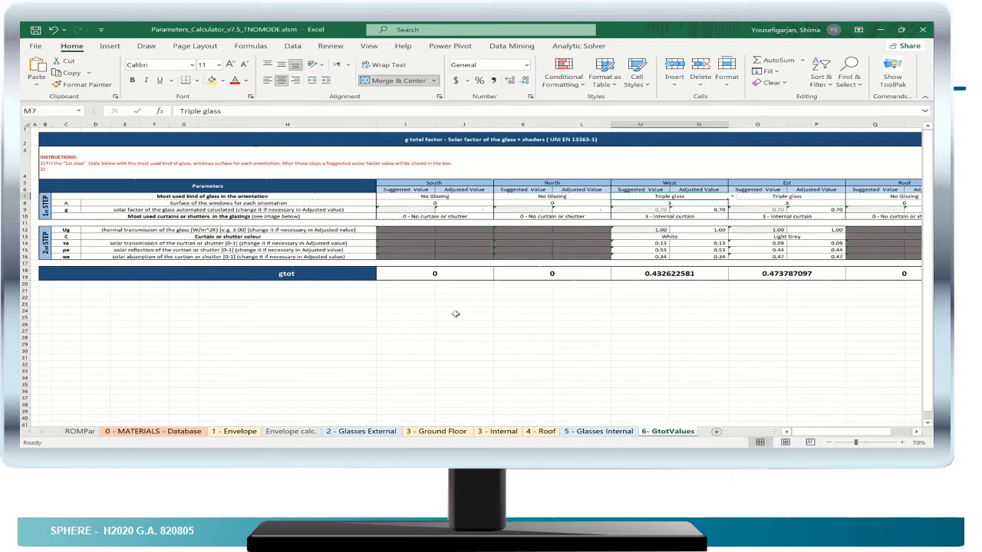
- Generate the building parameters from the ROMPar sheet to debug the inserted values, and dismiss the message
click(80, 432)
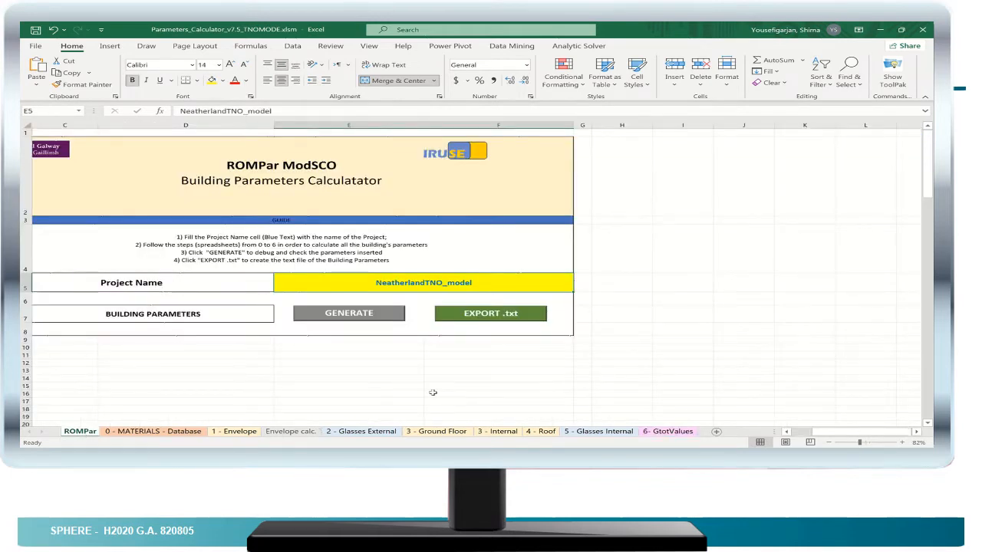
click(349, 315)
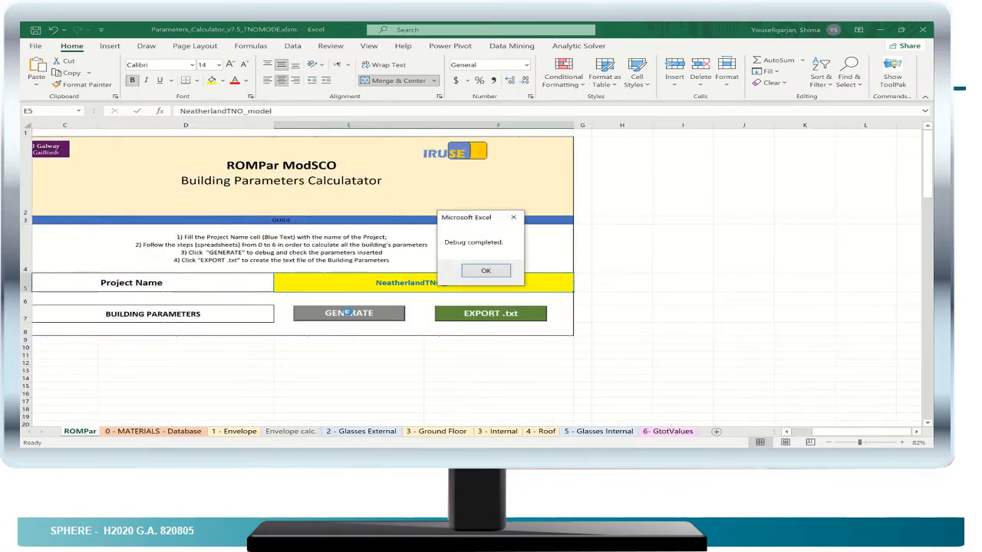
click(484, 272)
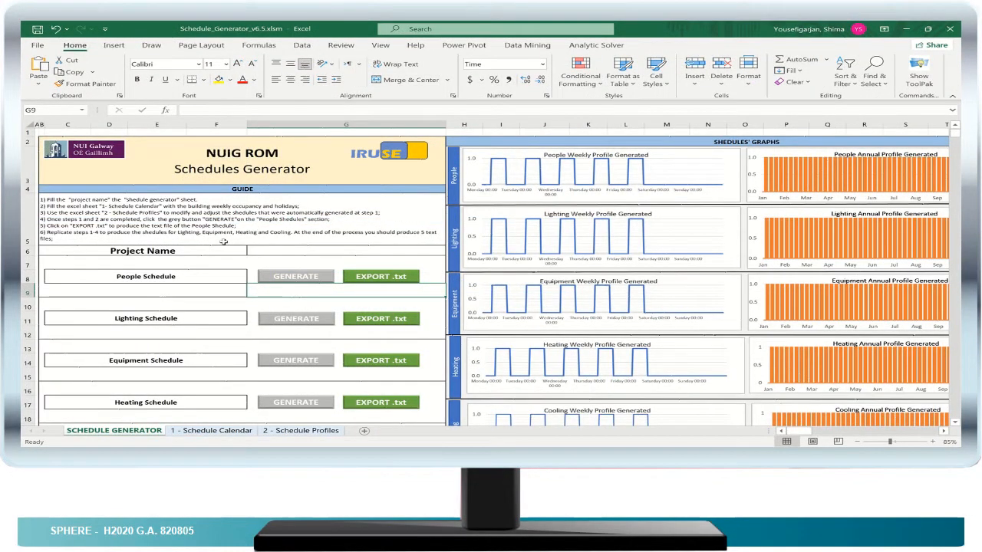
- Enter TNO_test as the project name on the SCHEDULE GENERATOR sheet of the Schedule_Generator workbook
click(316, 250)
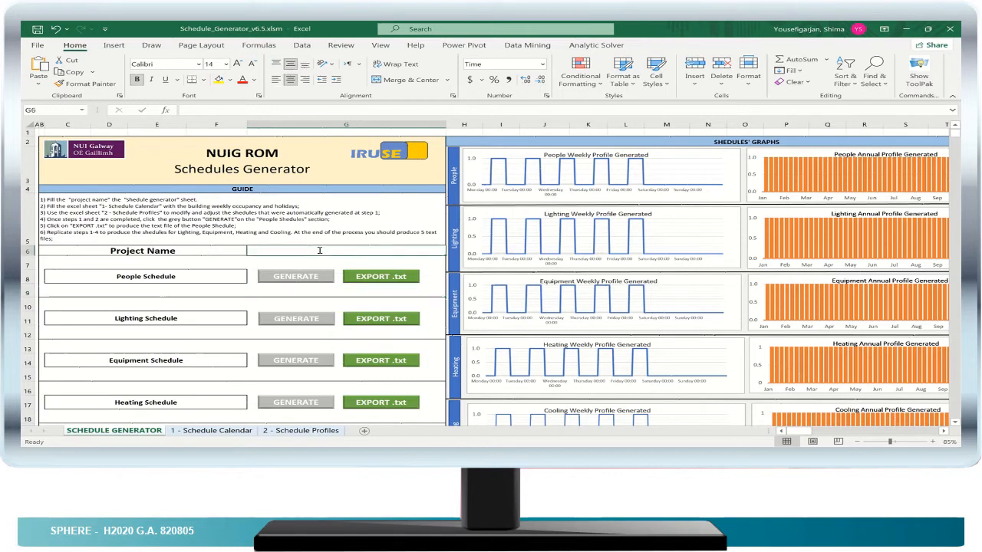
double_click(320, 251)
text(TN)
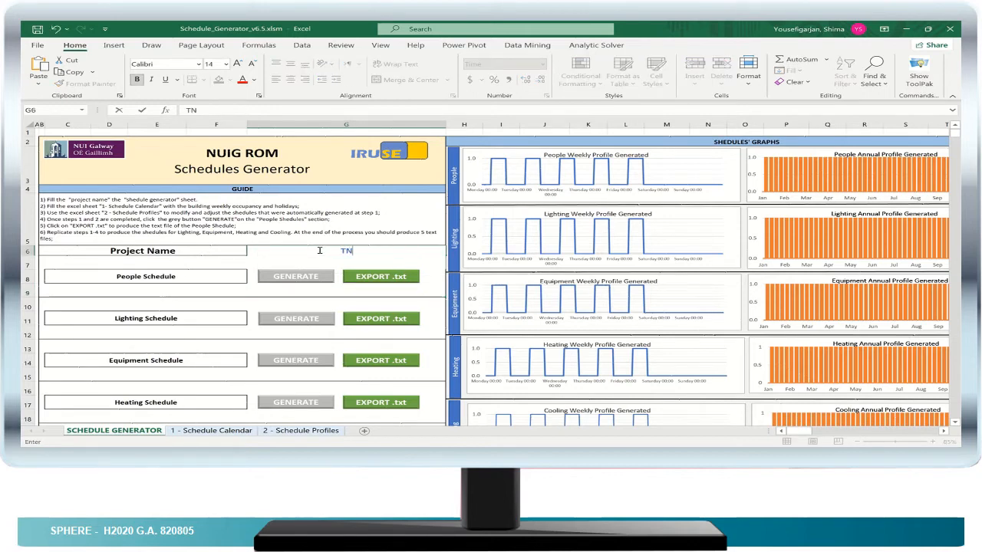
text(O_test)
click(206, 287)
- Review the list of people, lighting, equipment, heating and cooling schedules, and look over the Schedule Calendar and Schedule Profiles sheets
click(154, 274)
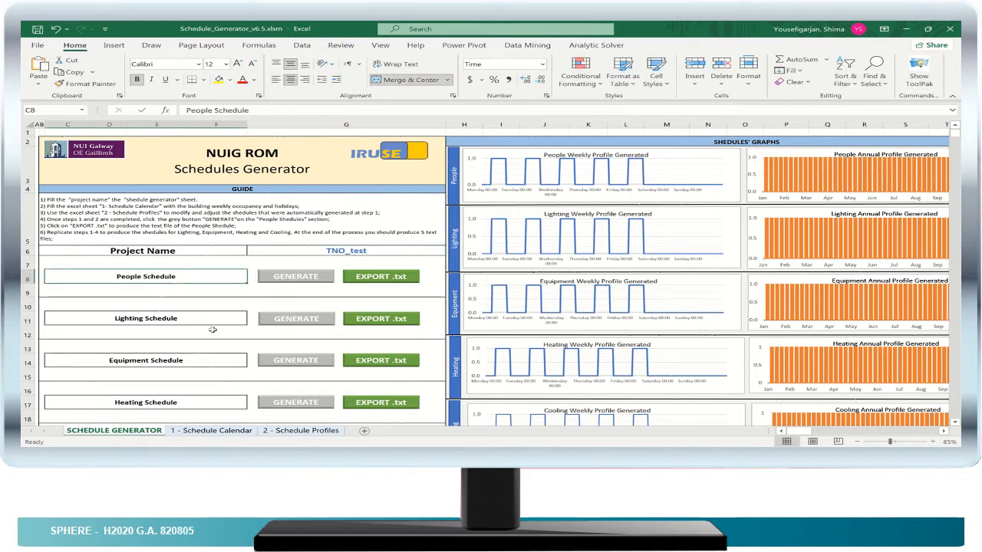
scroll(220, 325, down, 2)
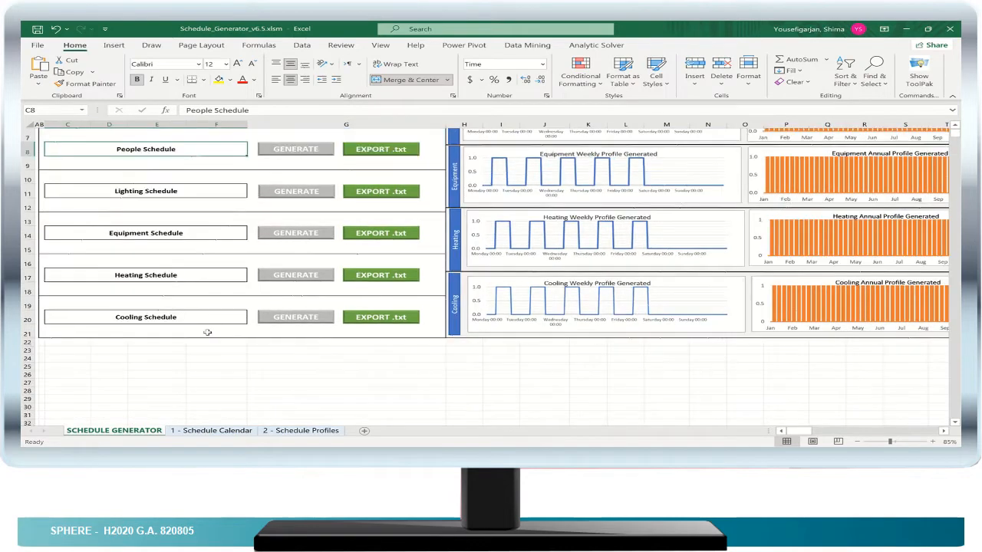
scroll(207, 332, up, 2)
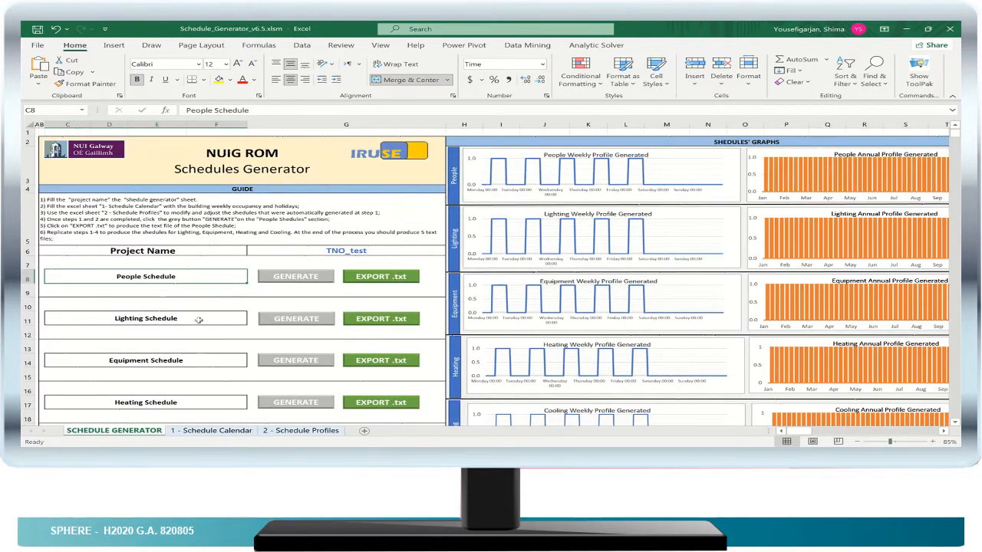
click(216, 432)
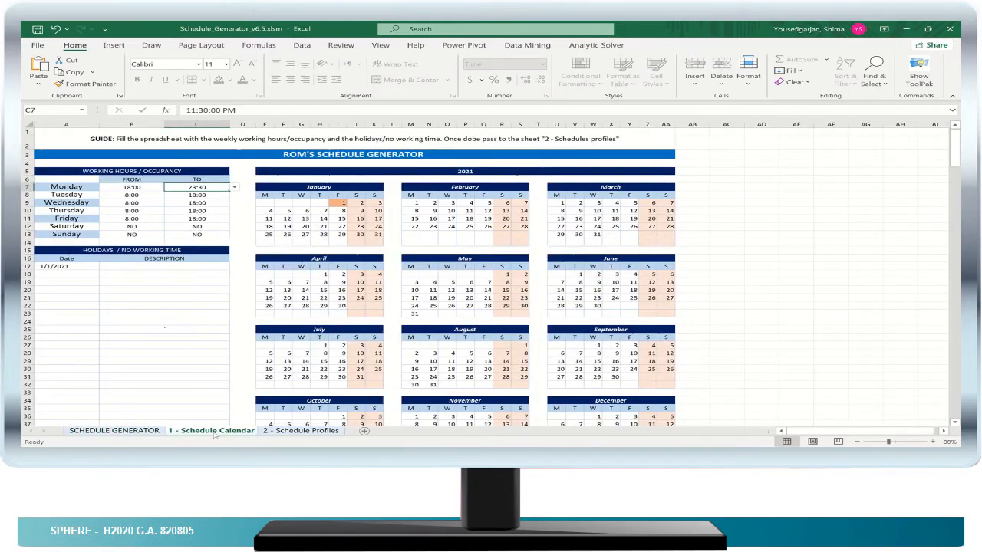
click(282, 432)
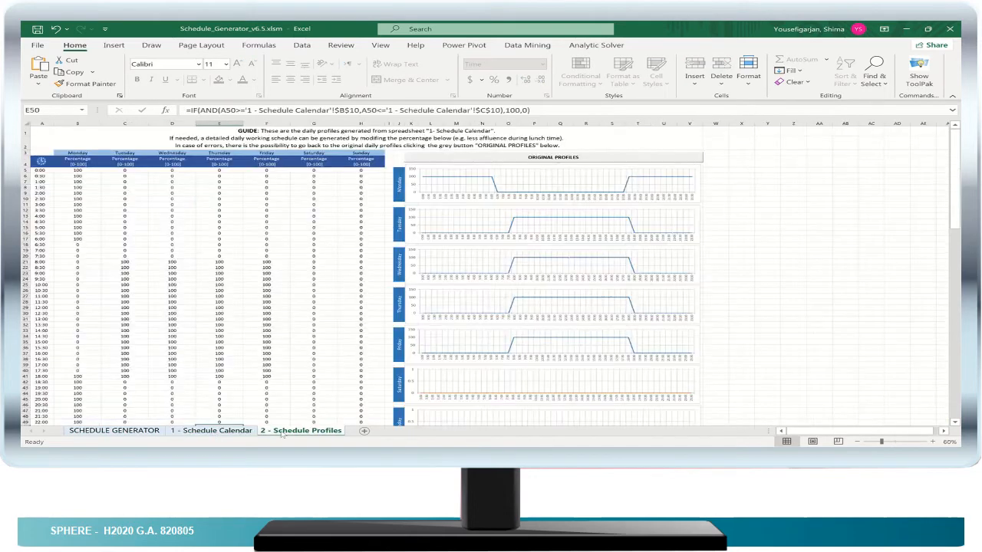
- On the Schedule Calendar sheet, set Tuesday's working hours from 18:00 to 23:30
click(216, 432)
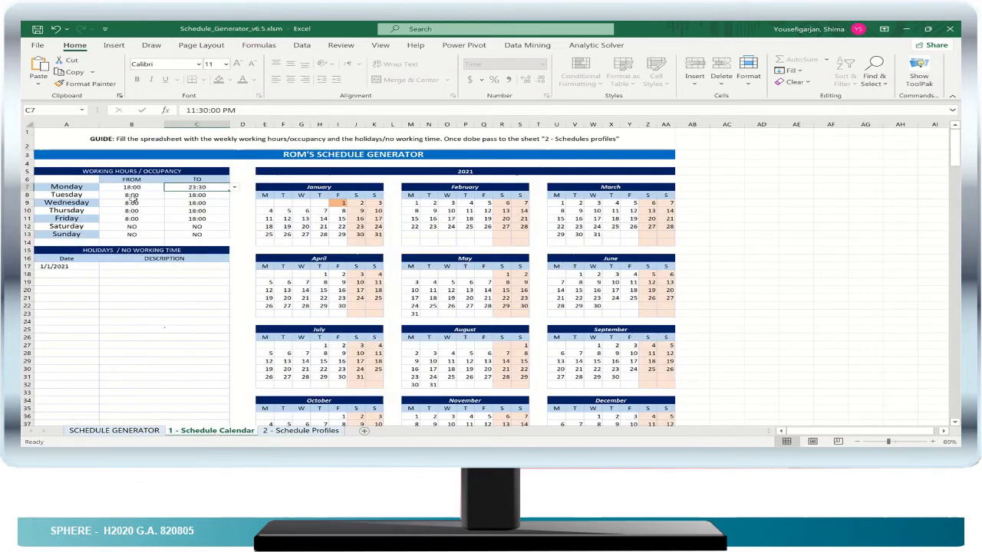
click(133, 196)
click(170, 195)
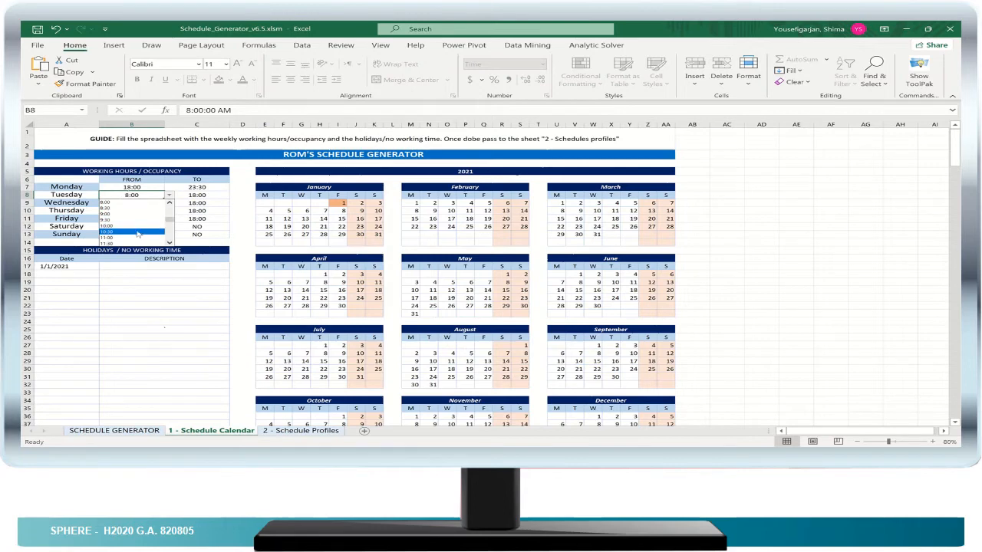
drag(171, 221, 174, 230)
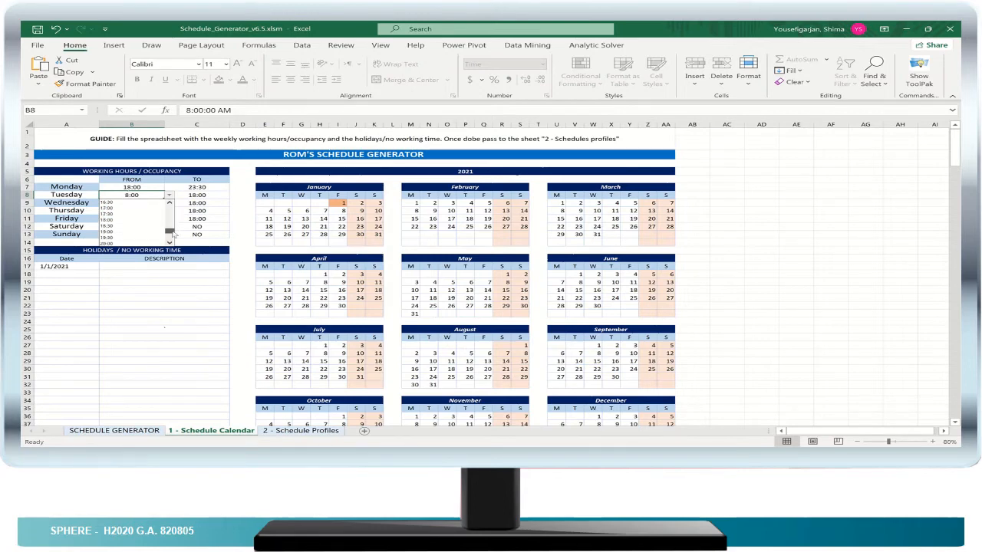
click(115, 219)
click(199, 197)
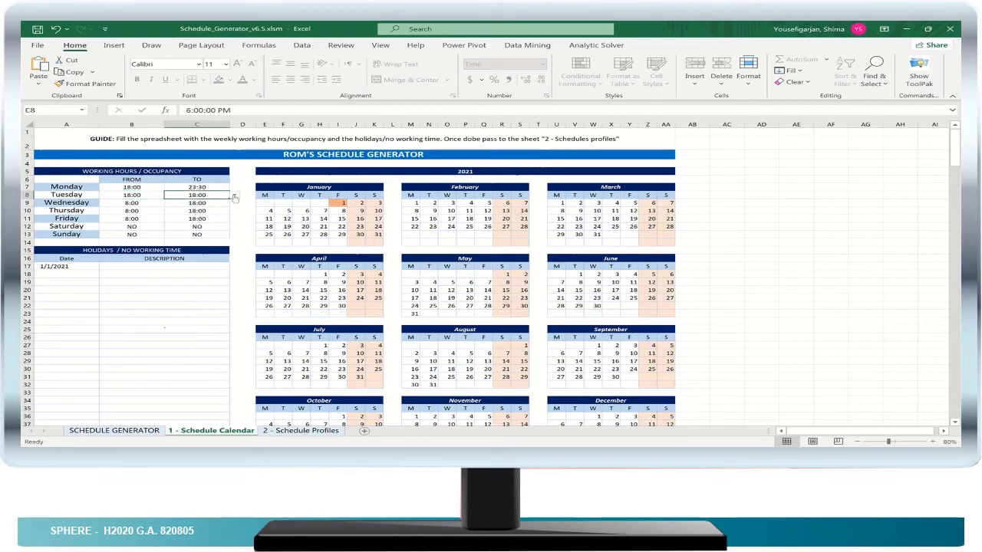
click(234, 195)
drag(234, 236, 234, 240)
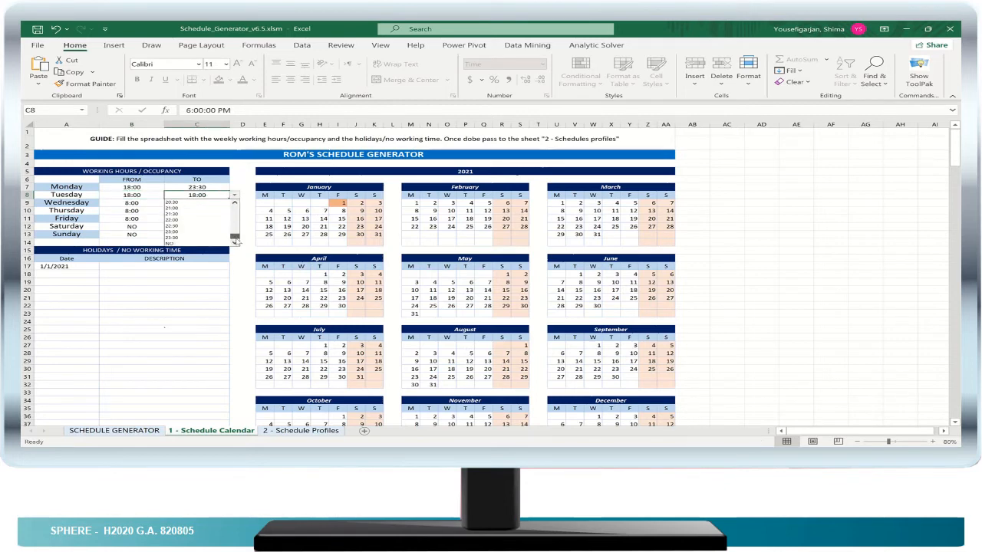
click(201, 244)
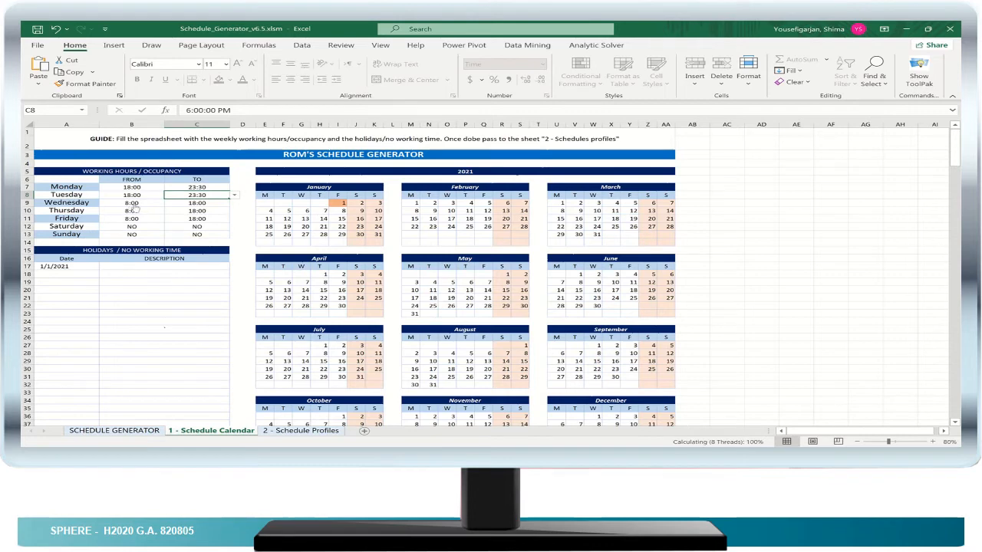
- Set Wednesday's working hours from 18:00 to 23:30
click(132, 202)
click(168, 203)
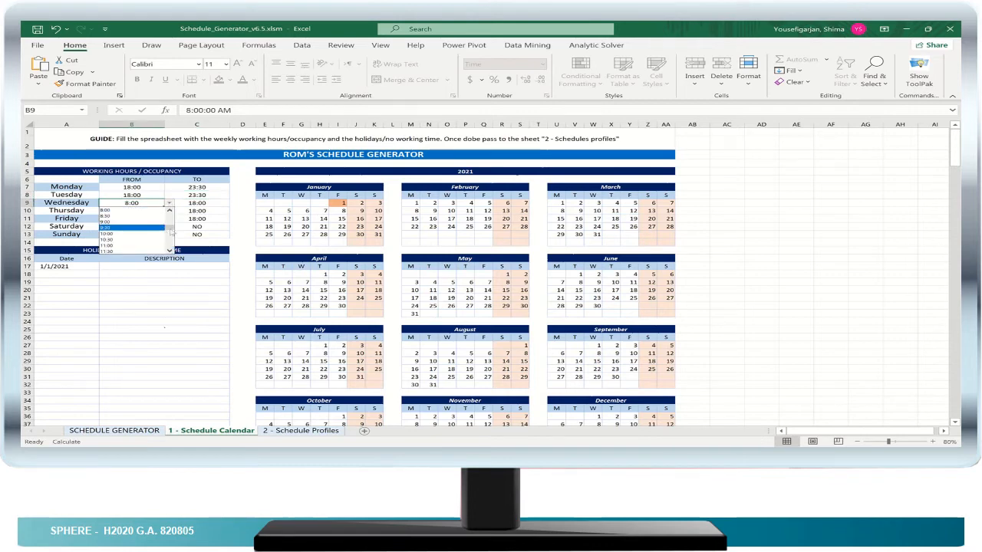
scroll(172, 240, down, 8)
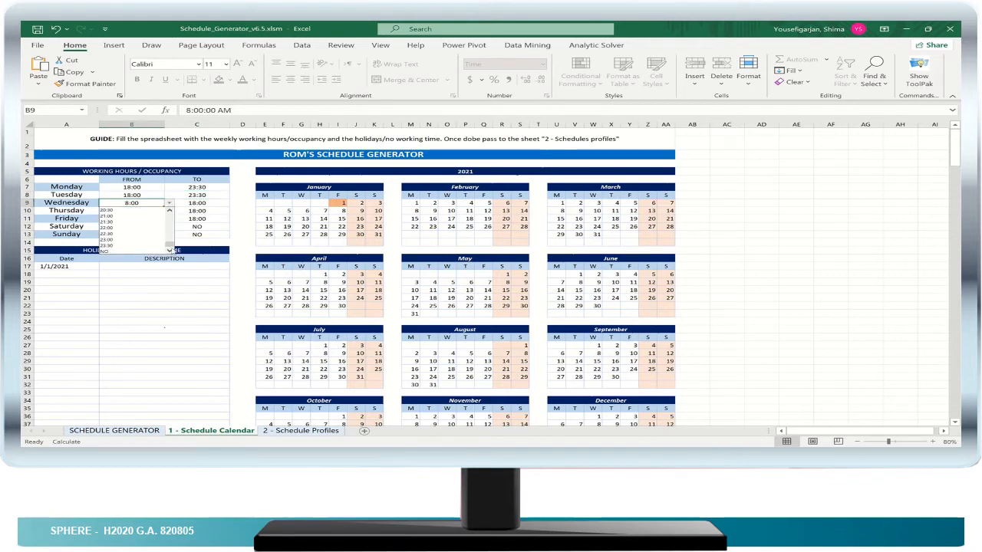
scroll(169, 244, up, 1)
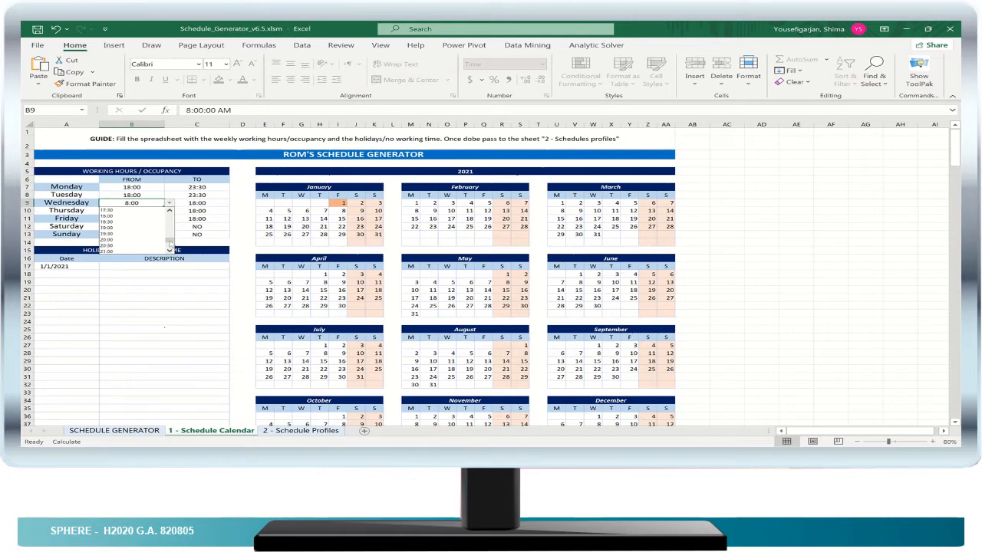
click(127, 216)
click(203, 202)
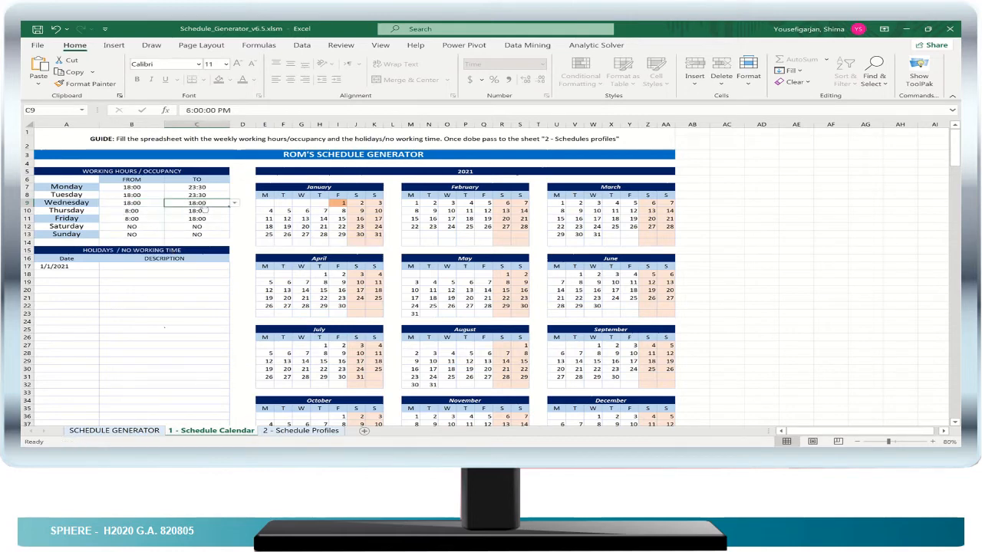
click(234, 203)
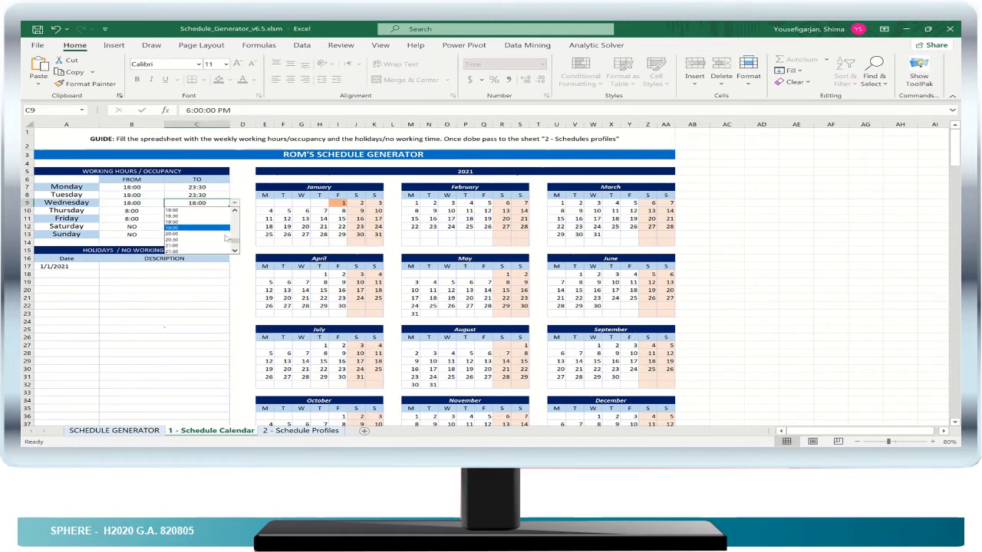
drag(236, 242, 236, 246)
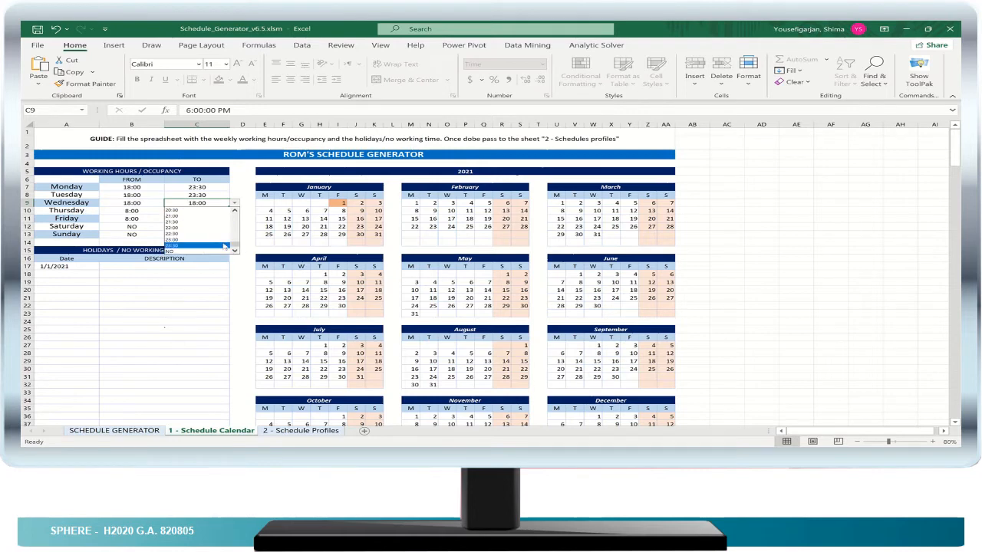
click(205, 246)
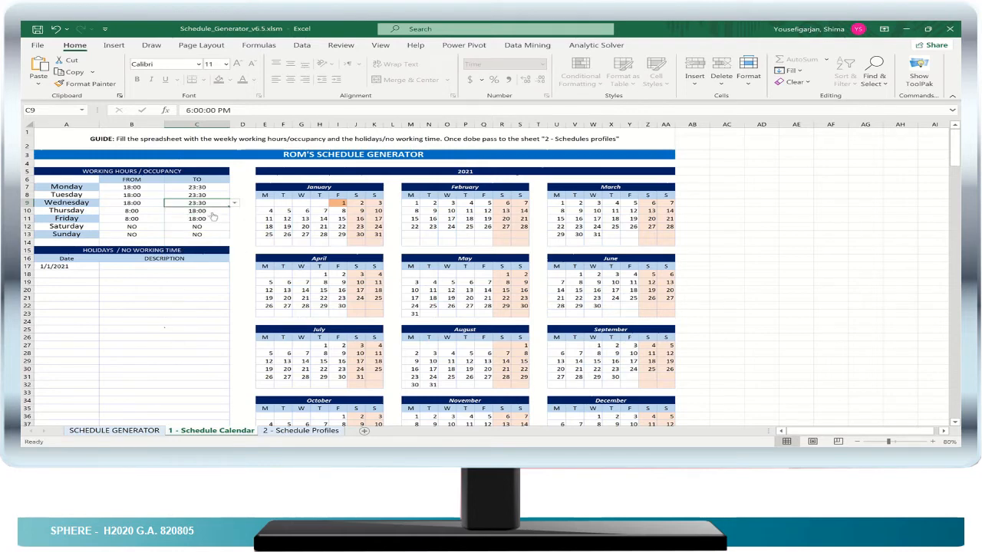
- Set Thursday's working hours to end at 23:30 and start at 18:00
click(210, 211)
click(235, 211)
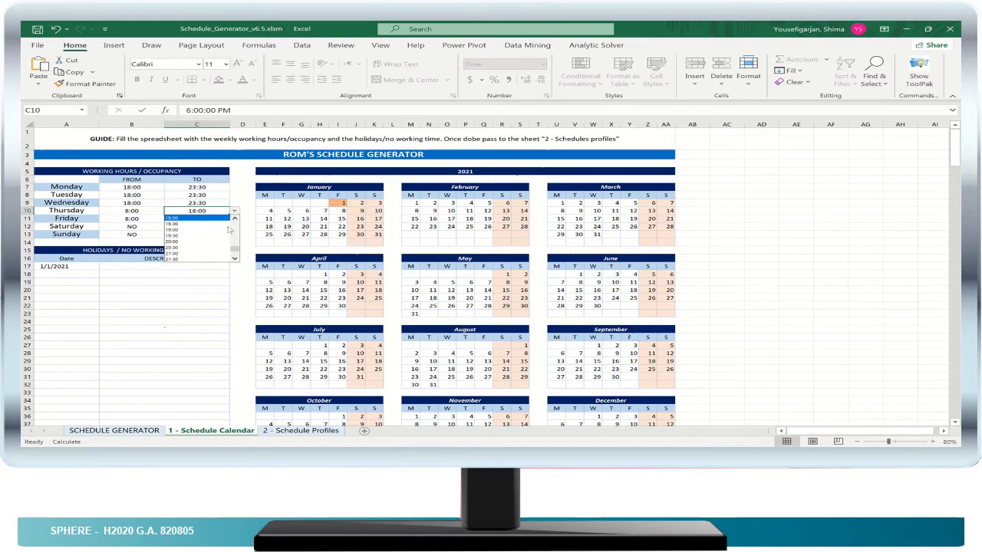
drag(236, 250, 237, 257)
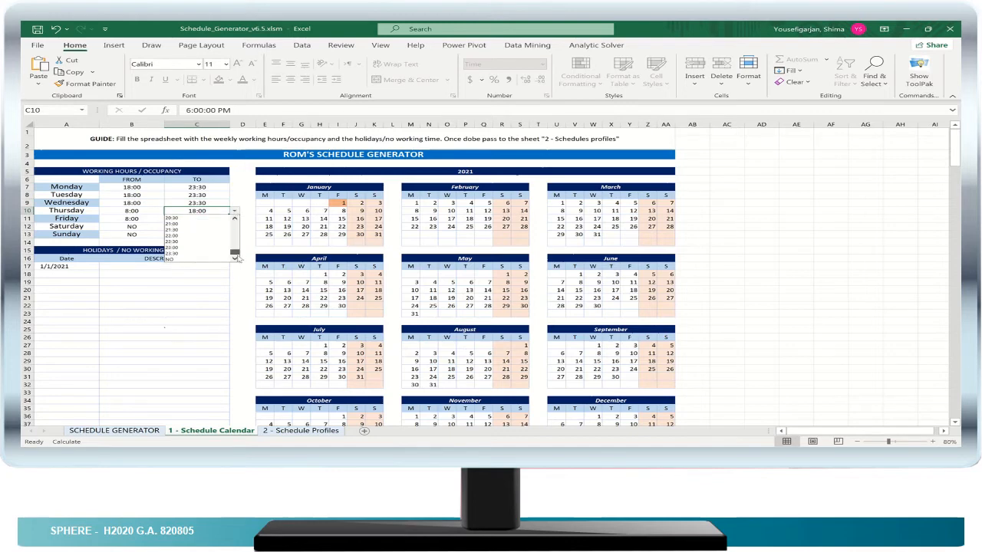
click(184, 253)
click(153, 211)
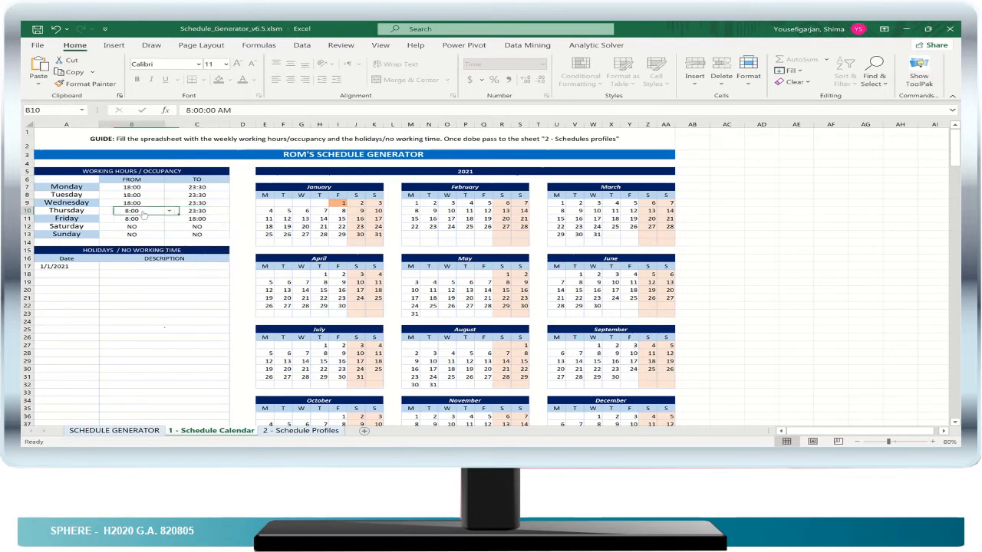
click(169, 211)
drag(167, 241, 170, 251)
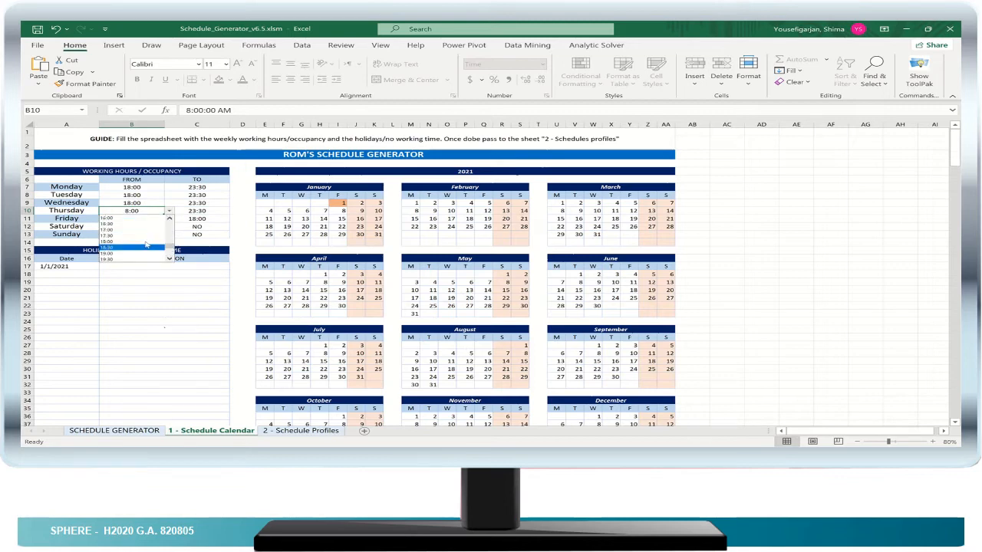
click(138, 242)
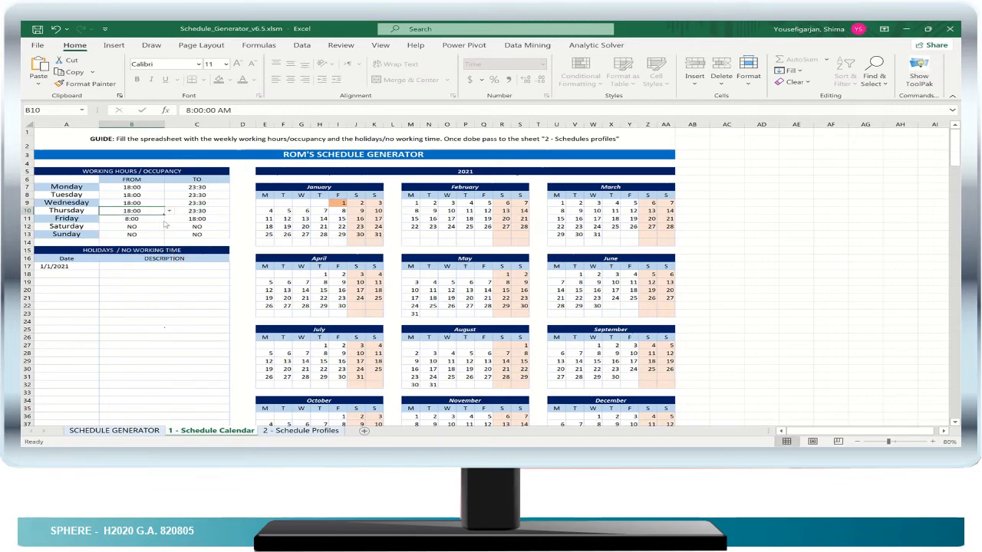
- Set Friday's working hours from 18:00 to 23:30
click(160, 223)
click(168, 220)
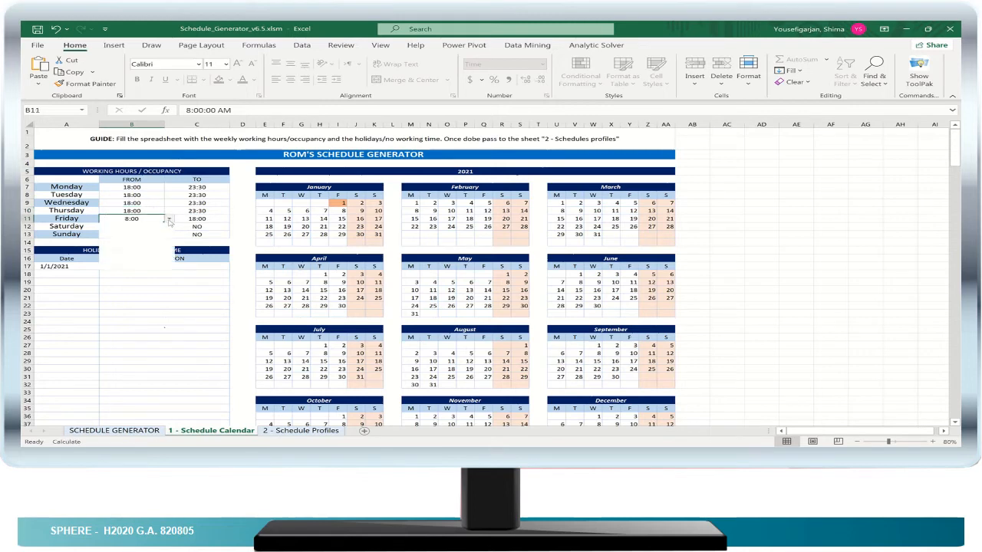
drag(169, 232, 172, 258)
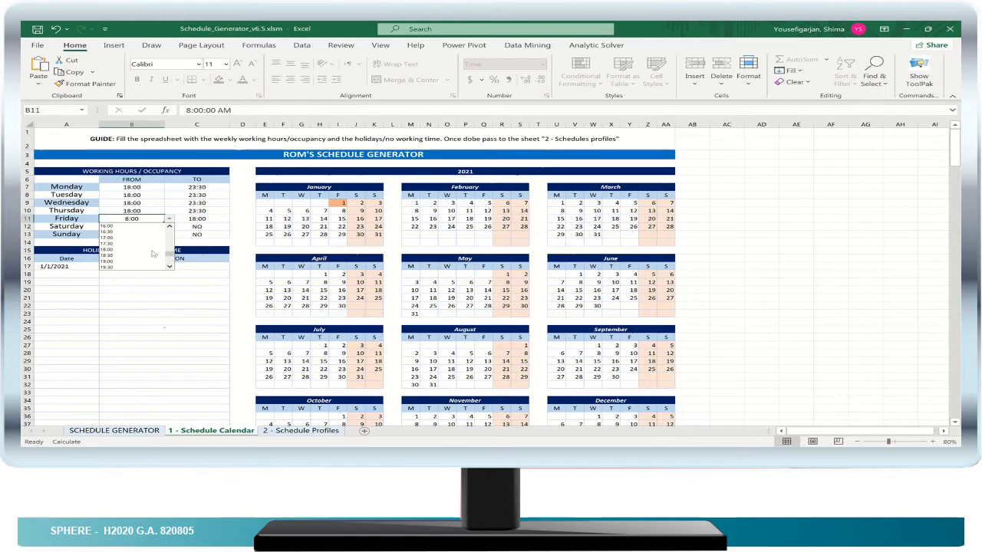
click(126, 259)
click(219, 220)
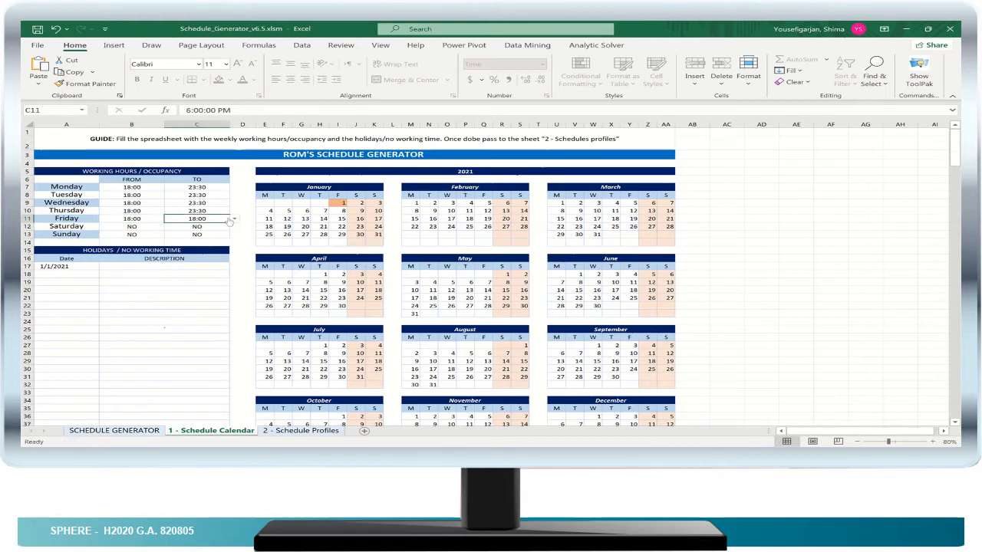
click(235, 220)
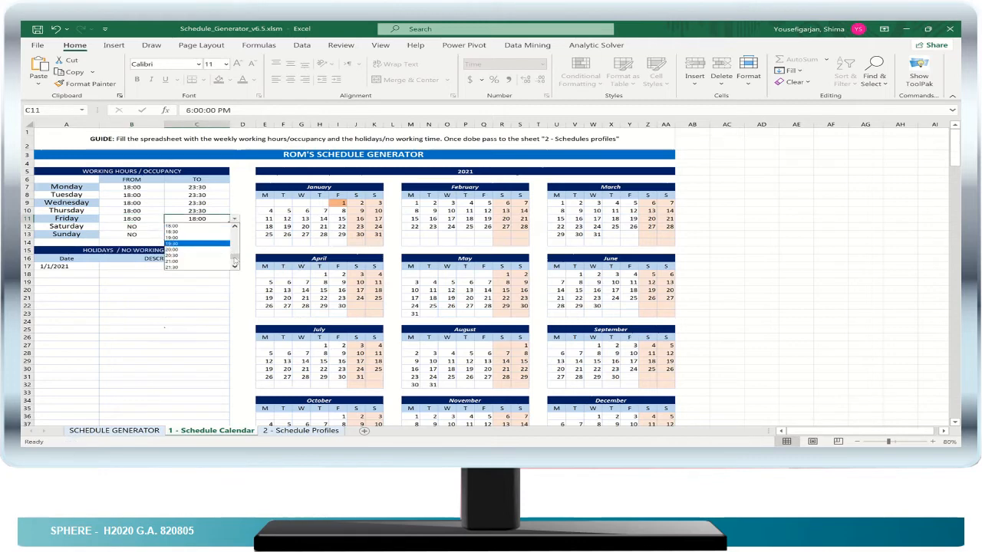
scroll(238, 262, down, 2)
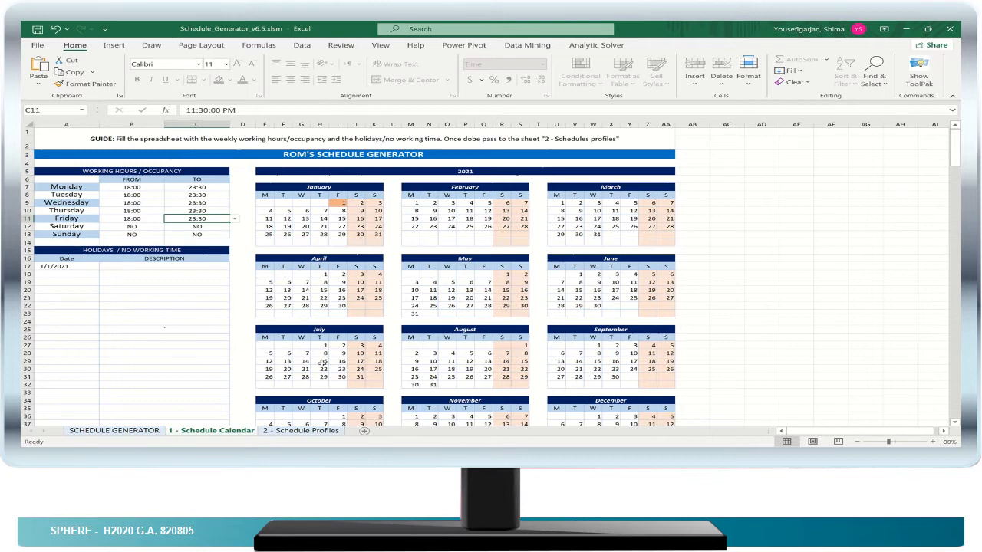
- Look over the 2021 calendar, and examine the daily percentages and graphs on the Schedule Profiles sheet
scroll(291, 339, down, 1)
scroll(292, 339, down, 2)
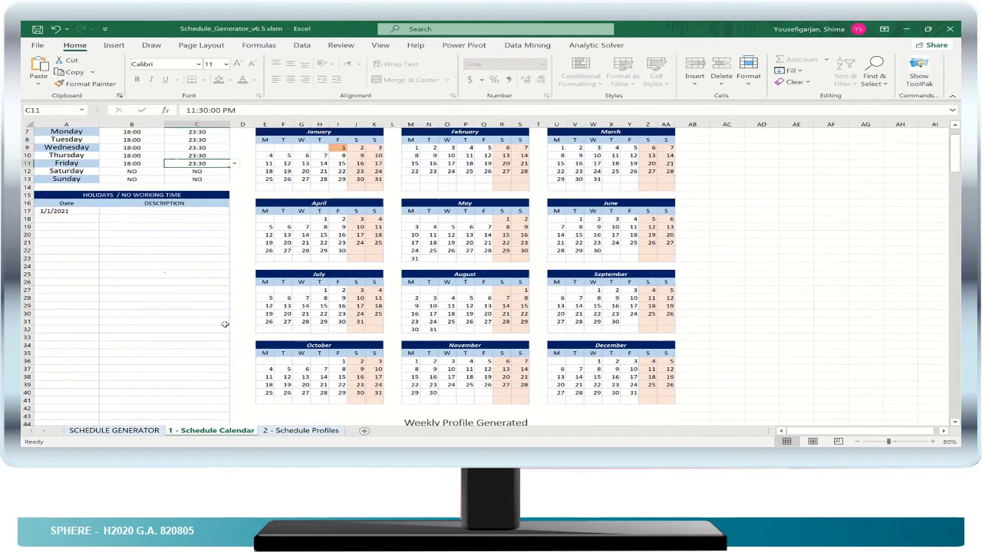
scroll(224, 323, up, 1)
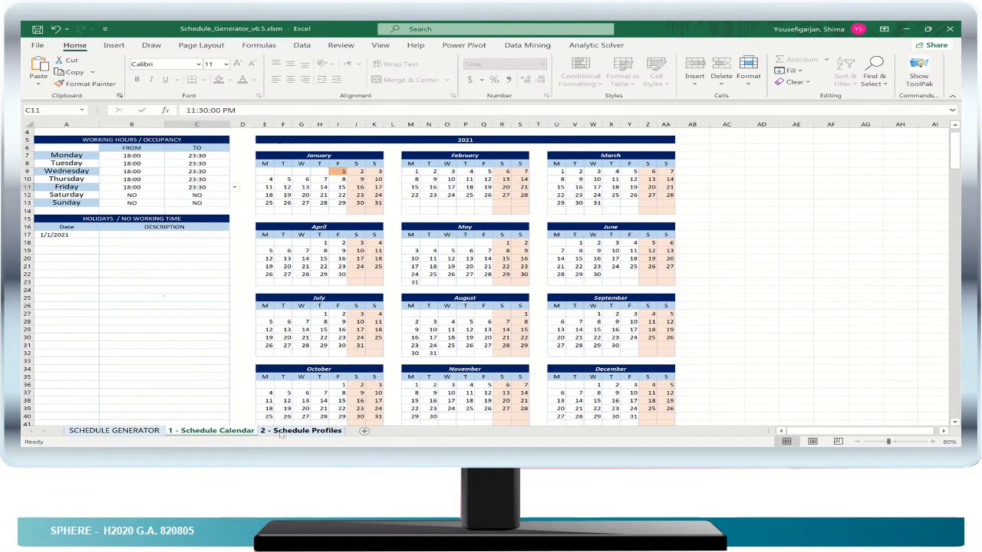
click(280, 432)
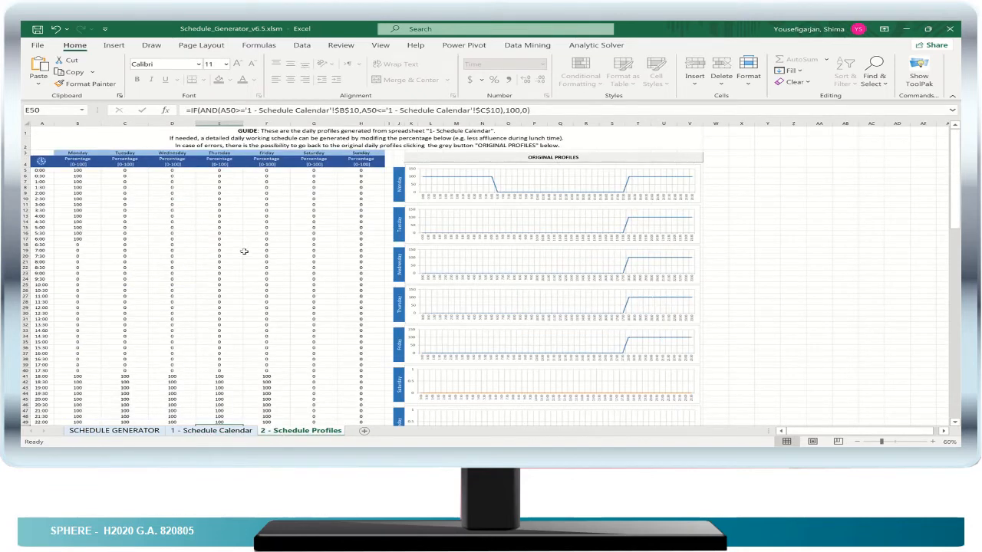
scroll(250, 257, down, 1)
scroll(255, 265, down, 4)
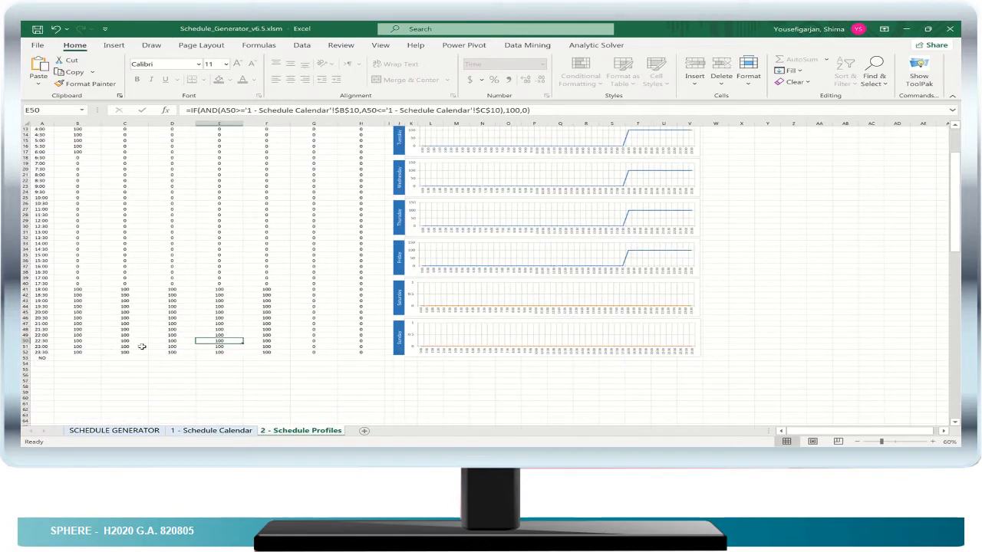
scroll(142, 347, up, 2)
scroll(142, 345, up, 3)
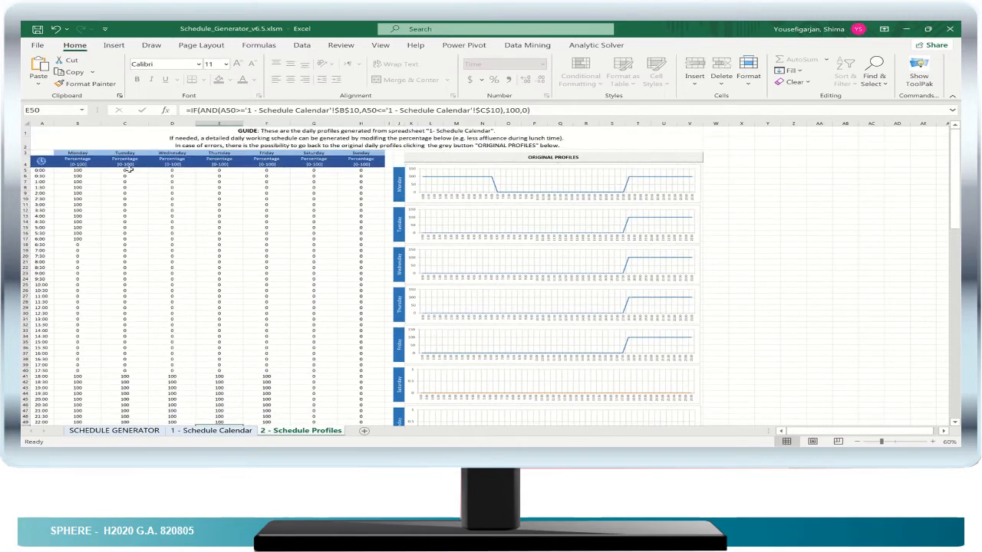
- Set Tuesday's percentage at 0:00 to 100 on the Schedule Profiles sheet
click(128, 170)
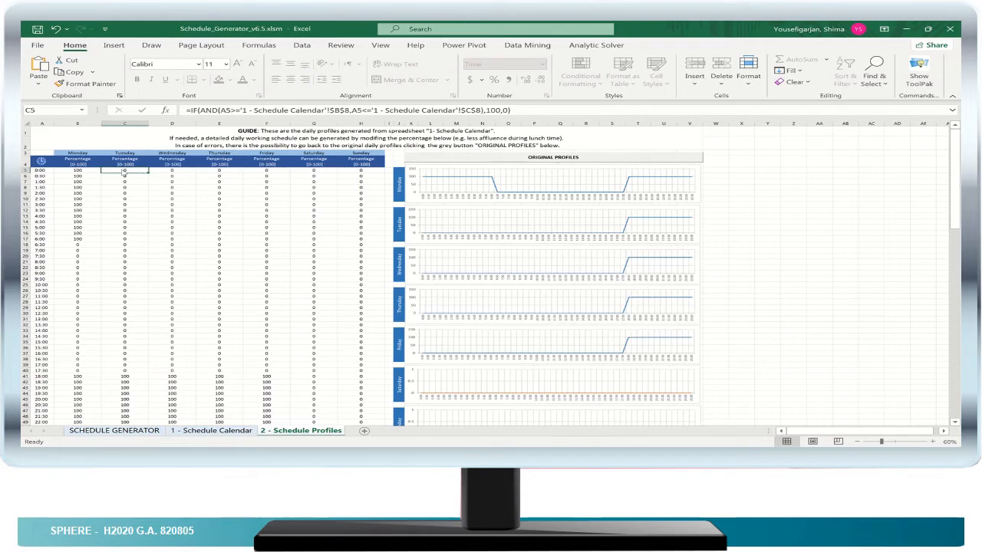
double_click(123, 170)
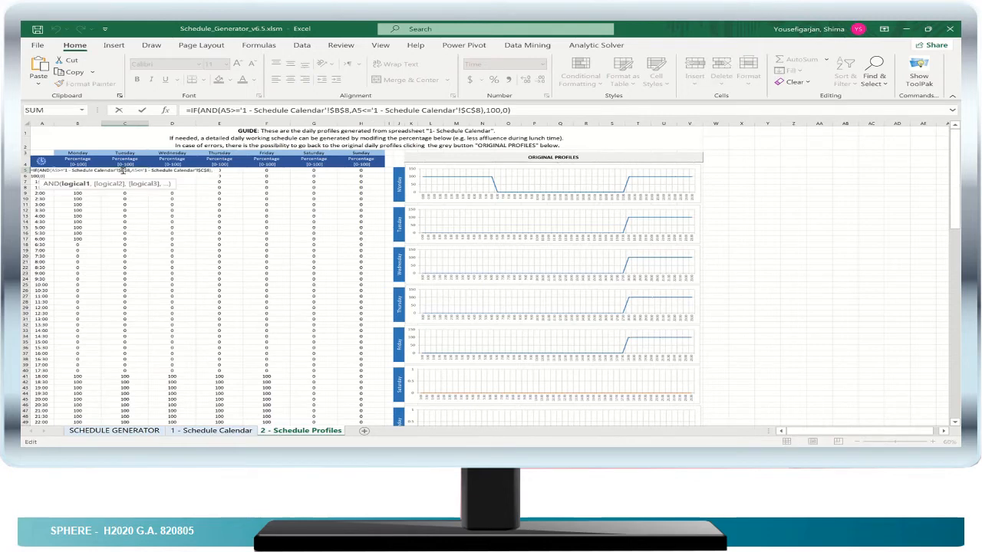
click(131, 227)
click(126, 181)
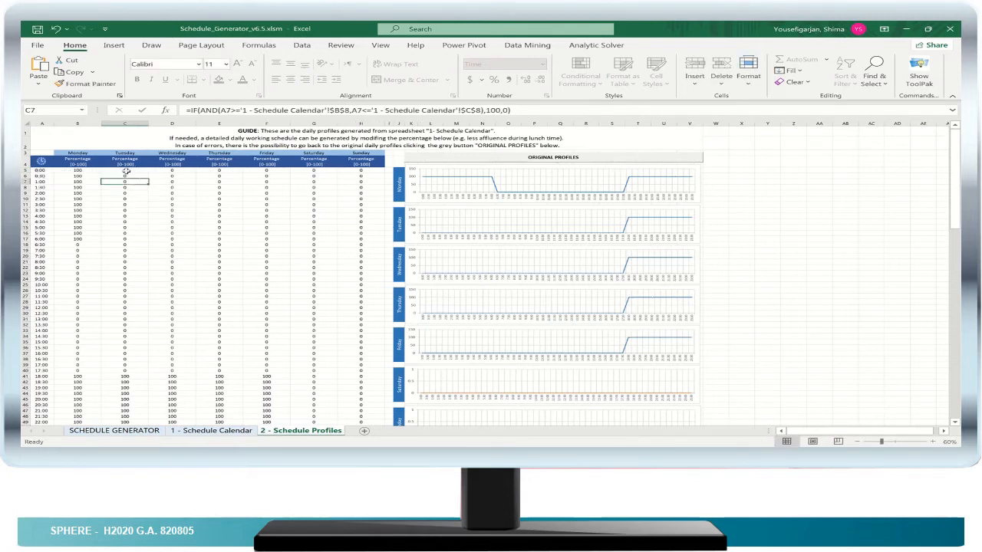
click(126, 170)
text(100)
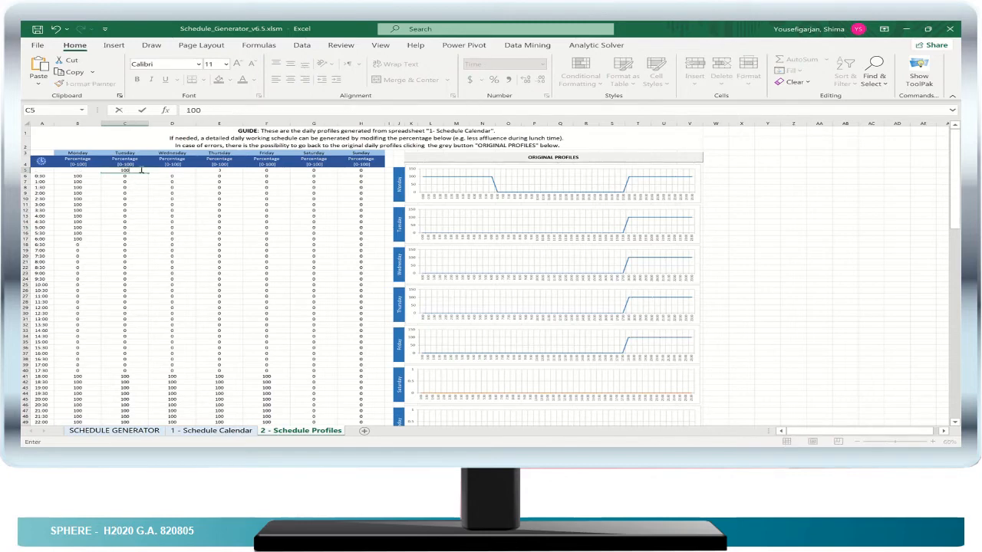
click(141, 171)
key(Return)
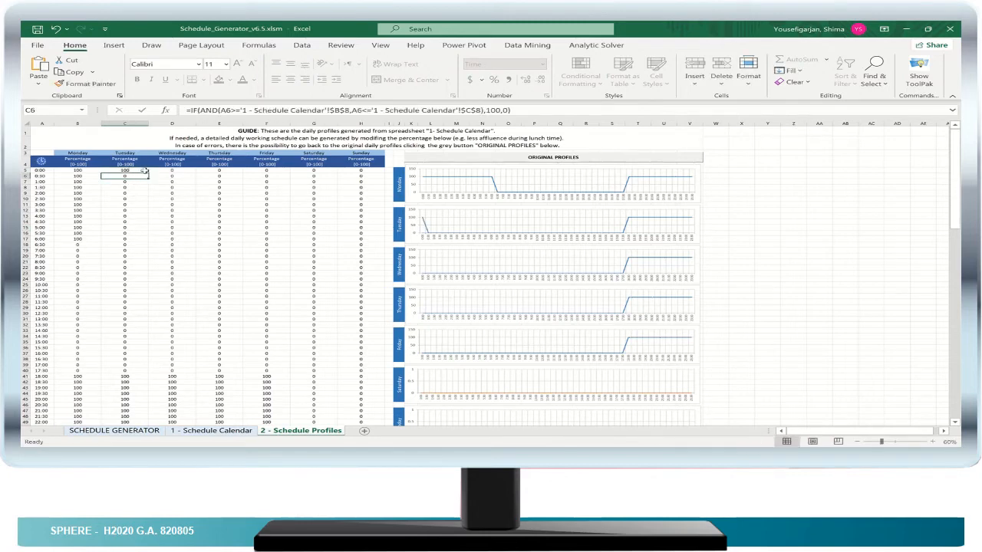
- Copy Tuesday's 0:00 percentage of 100 across to Friday and down through 6:00 on the Schedule Profiles sheet
click(142, 171)
drag(148, 173, 148, 242)
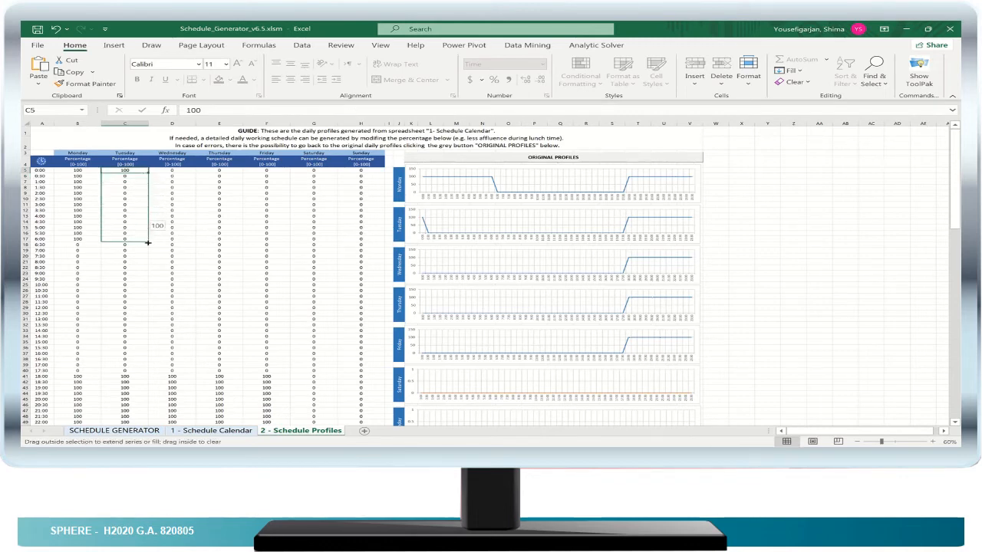
drag(235, 244, 271, 244)
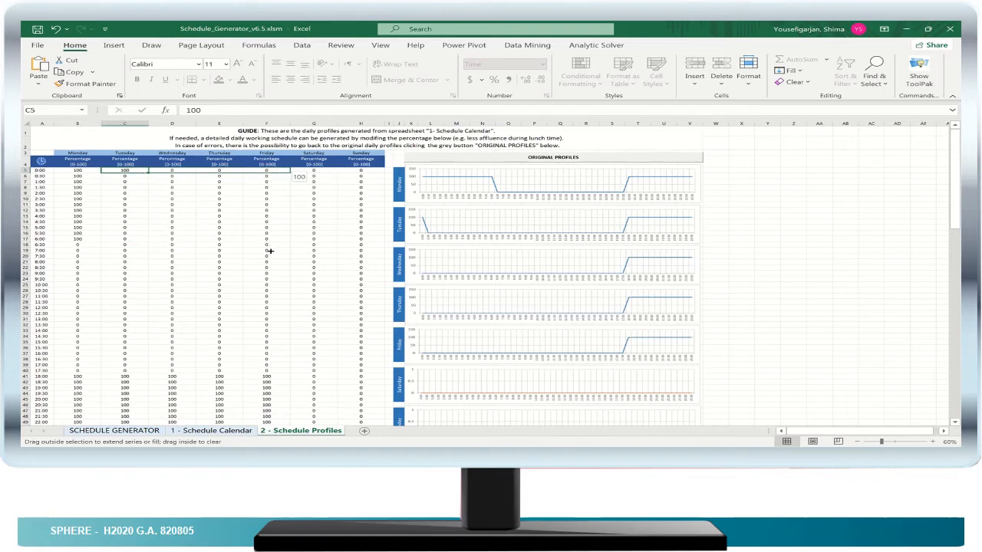
drag(275, 241, 275, 241)
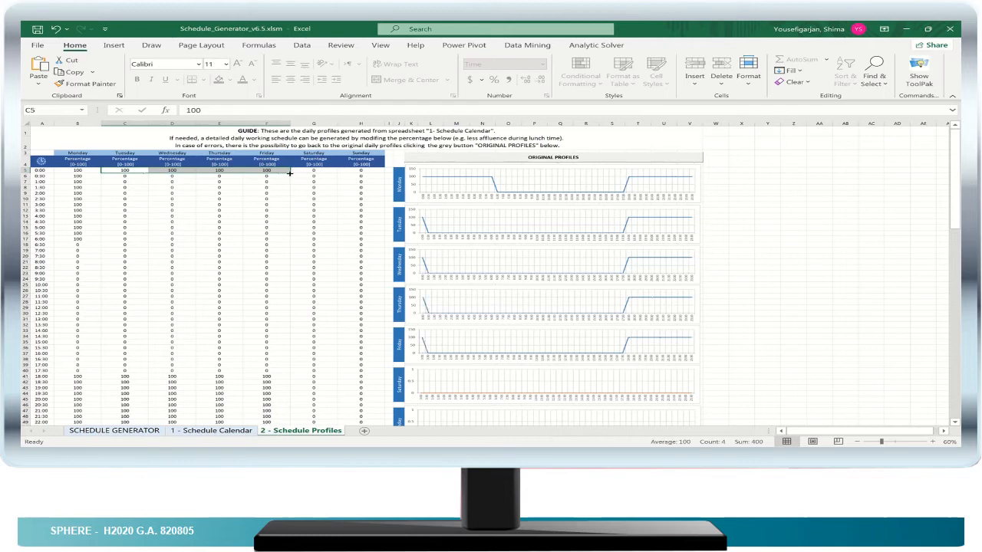
mouse_move(290, 174)
mouse_down()
mouse_move(284, 256)
mouse_move(278, 242)
mouse_up()
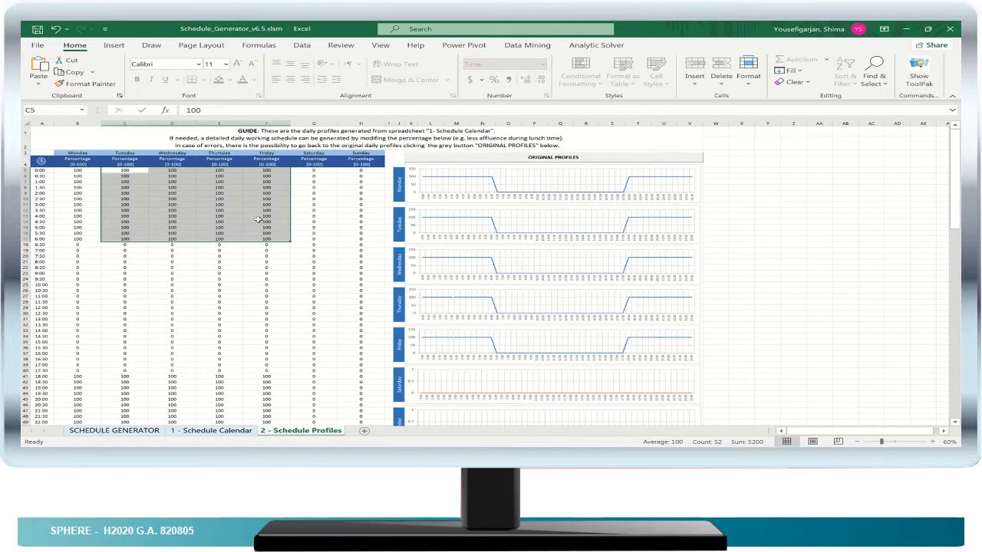
- Set Saturday's percentage to 100 for every half hour from 0:00 to 23:30
click(319, 170)
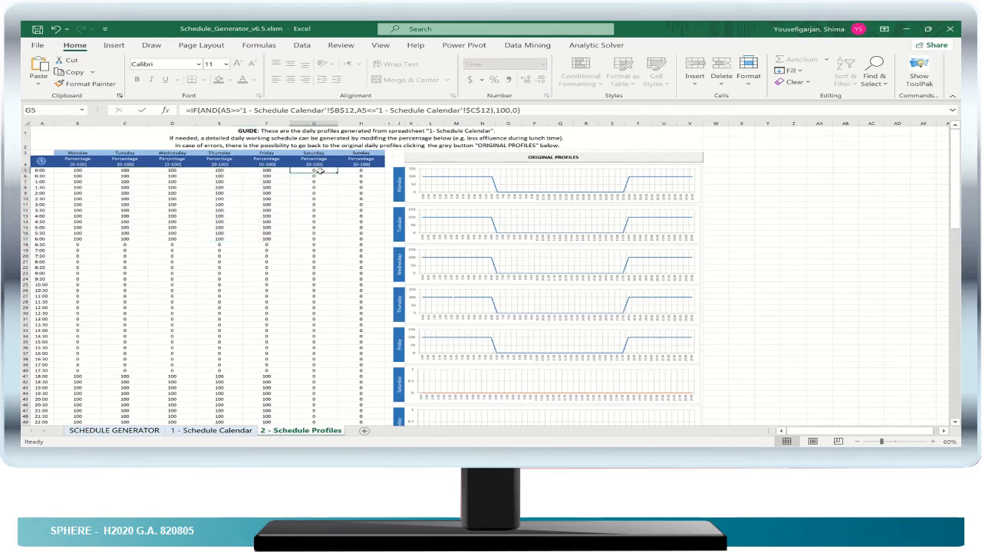
text(100)
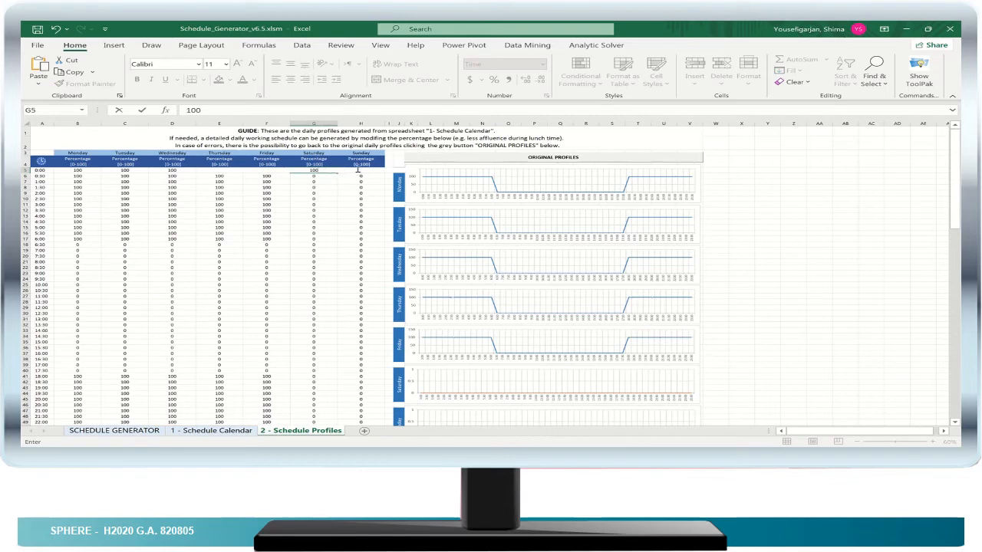
key(Return)
click(335, 171)
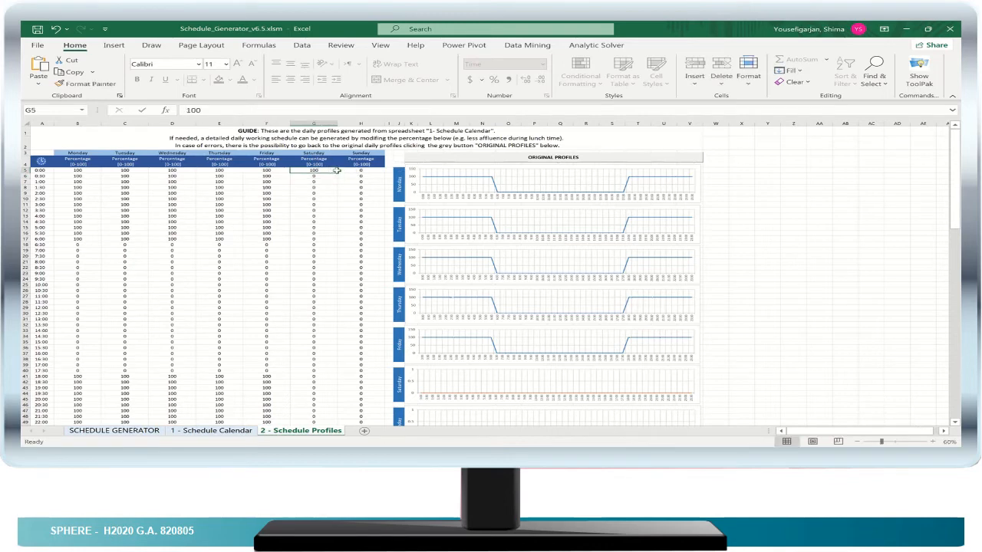
drag(336, 173, 329, 408)
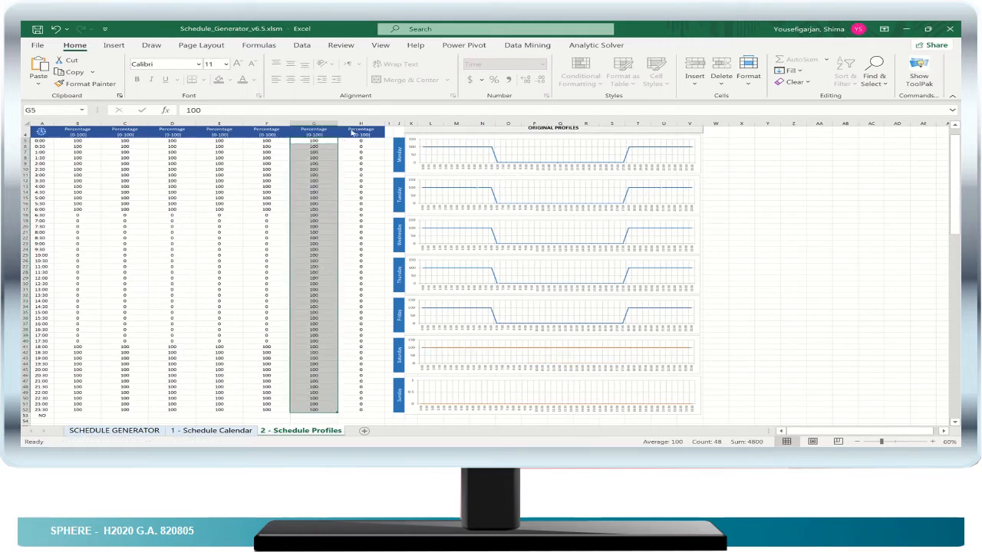
- Set Sunday's percentage to 100 for every half hour from 0:00 to 23:30
click(363, 141)
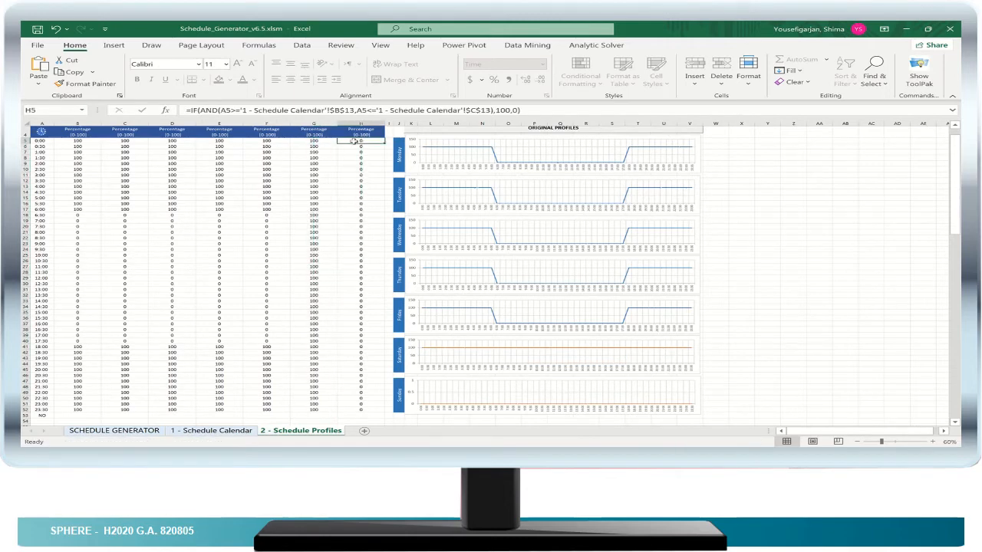
text(100)
key(Return)
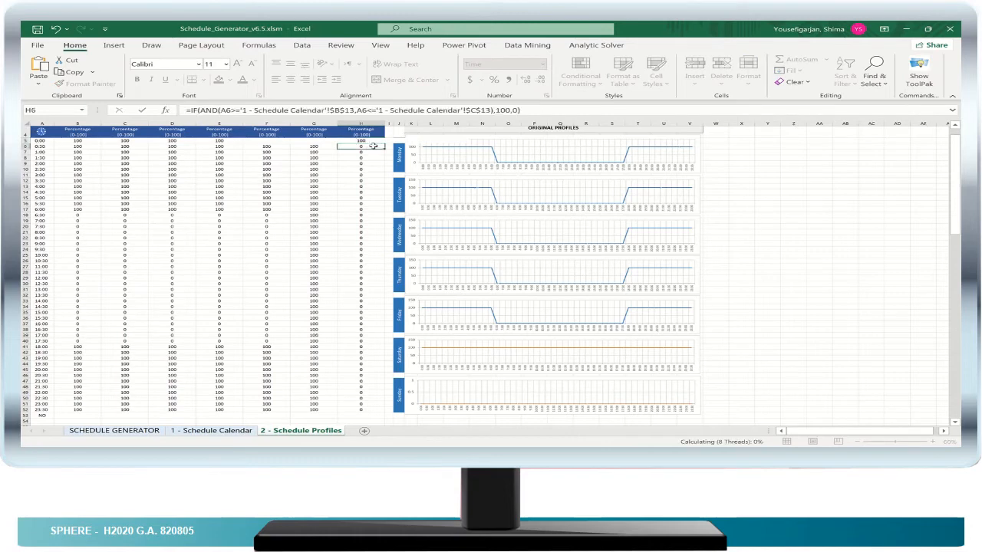
click(376, 141)
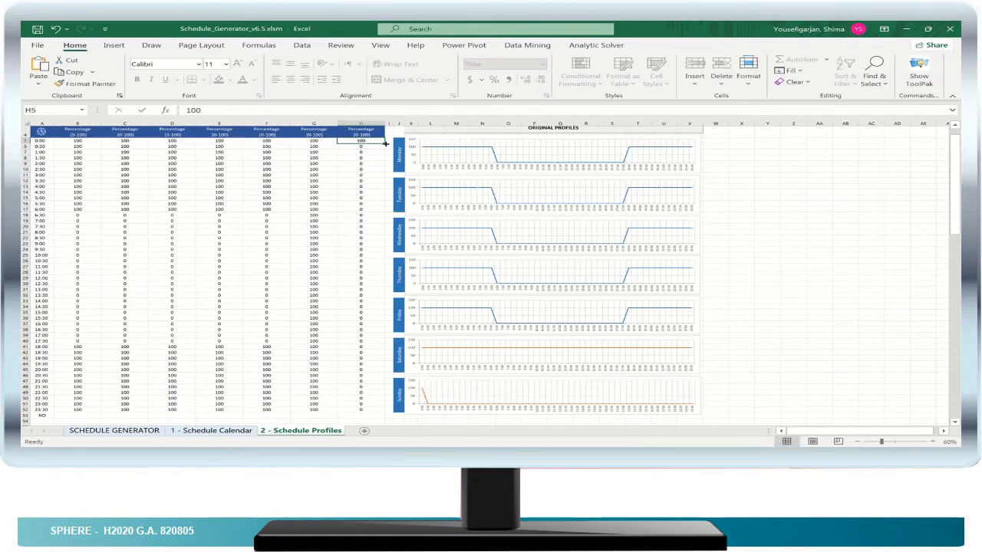
drag(384, 143, 384, 412)
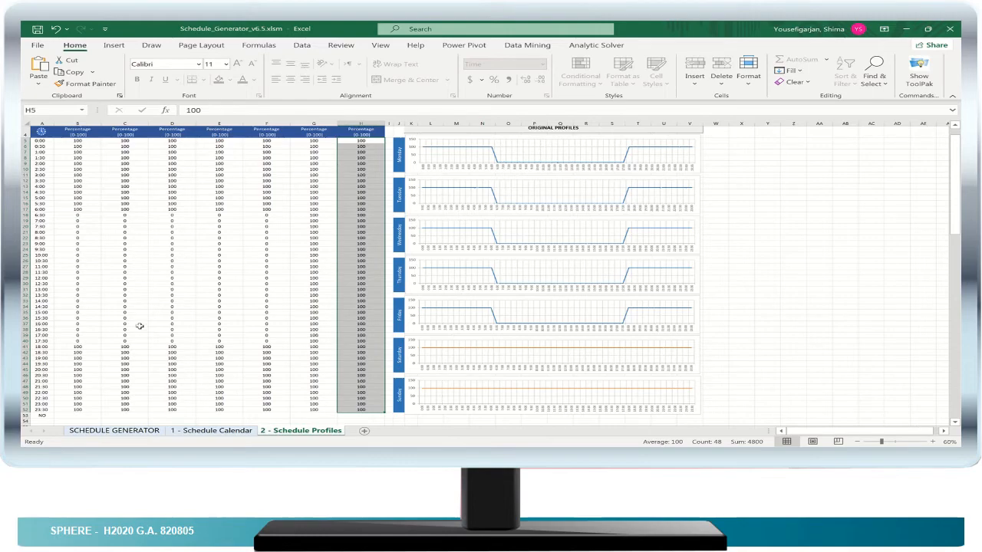
- Generate the People Schedule on the SCHEDULE GENERATOR sheet and export it as a .txt file
scroll(141, 326, up, 1)
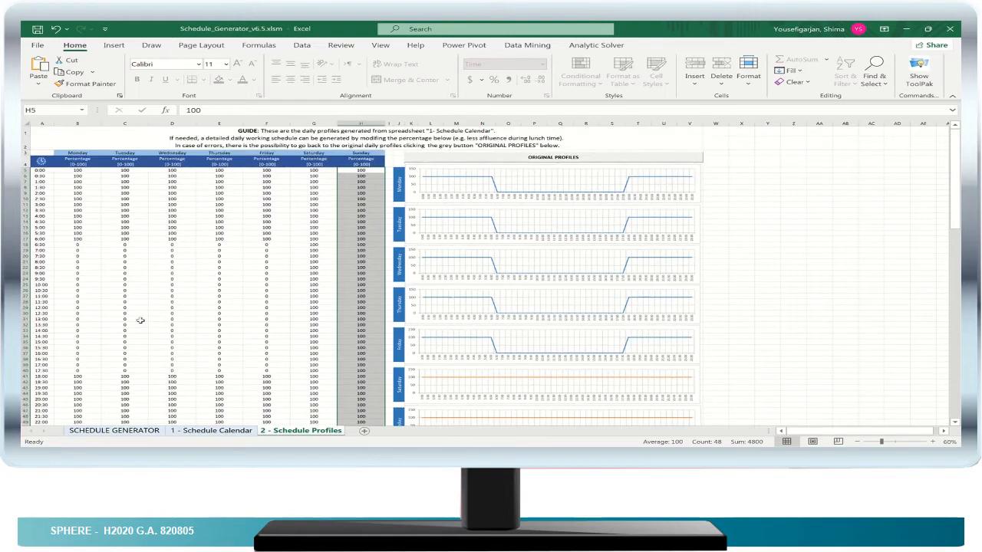
click(207, 432)
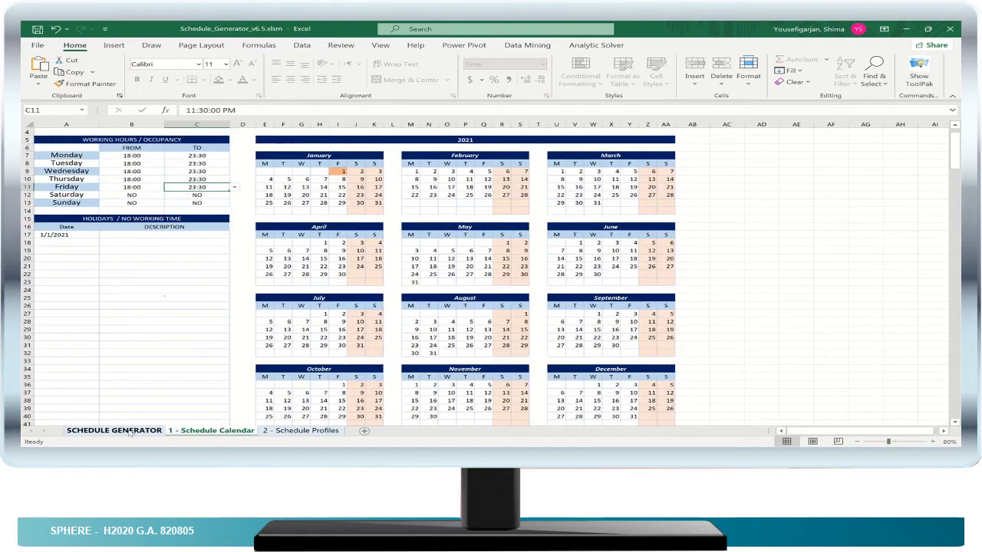
click(115, 431)
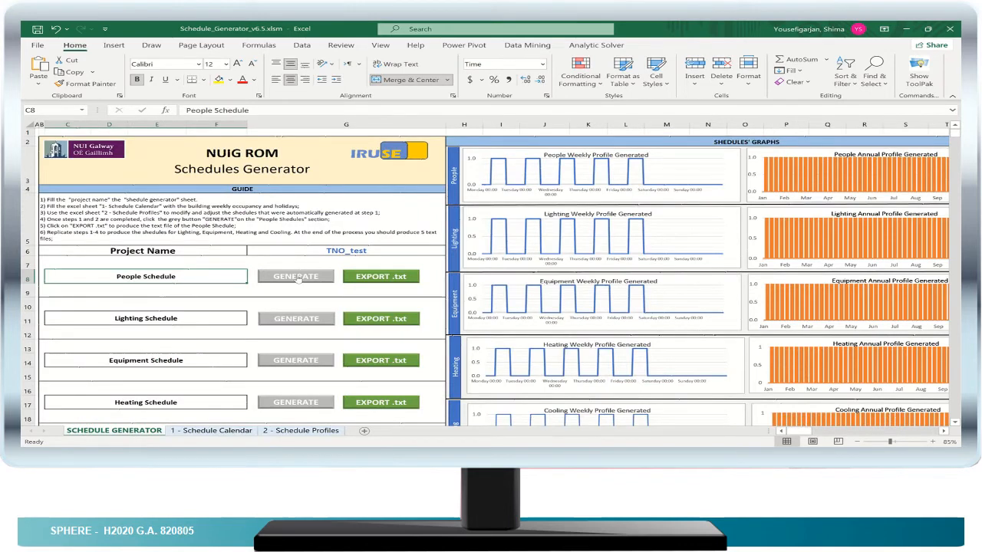
click(298, 281)
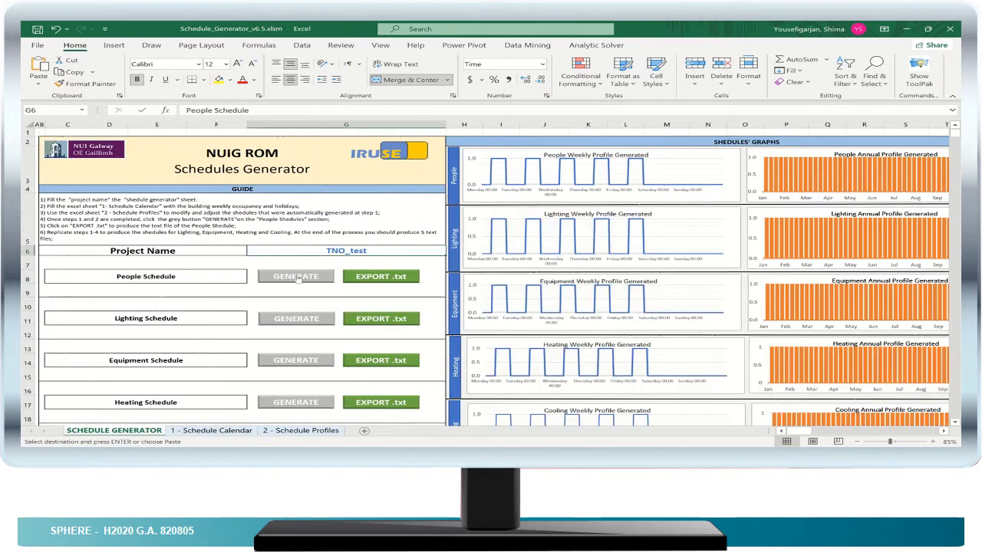
click(372, 277)
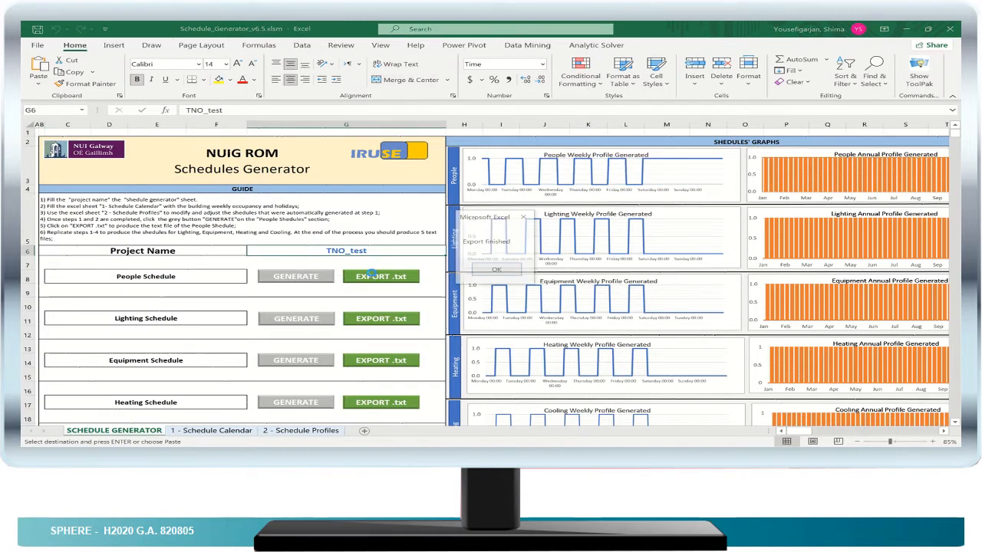
click(496, 271)
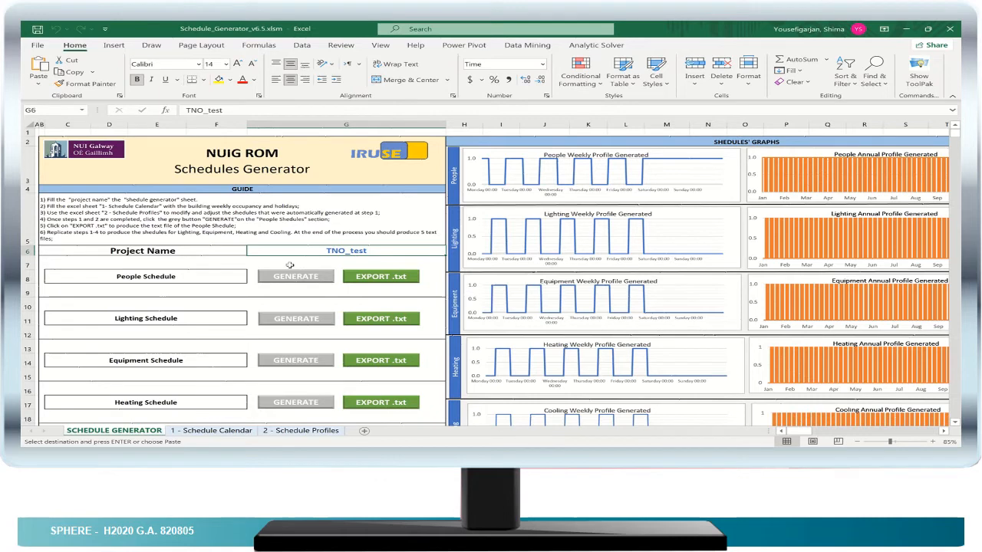
- For the Lighting Schedule, set Monday's and Tuesday's working hours to start at 18:30 on the Schedule Calendar sheet
scroll(263, 258, down, 1)
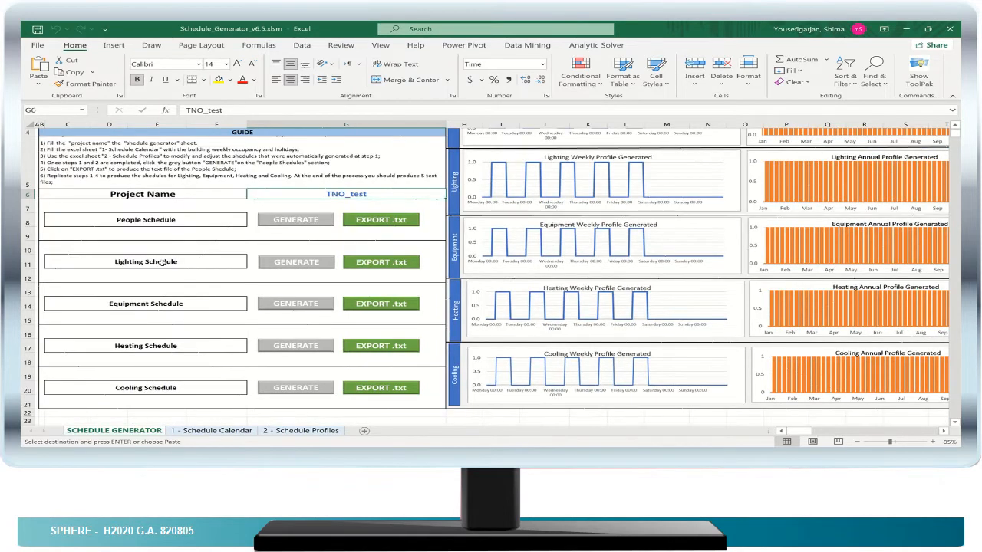
click(164, 263)
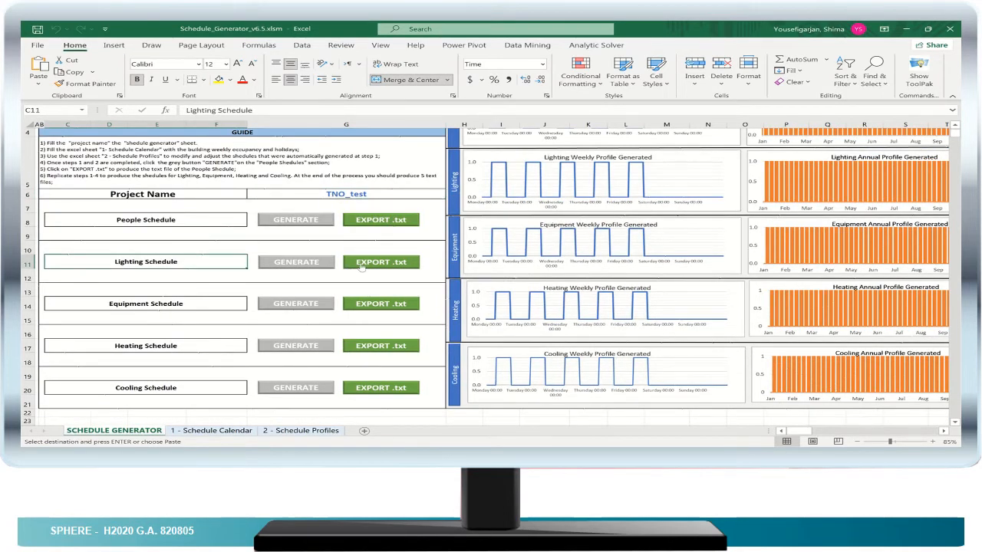
click(228, 431)
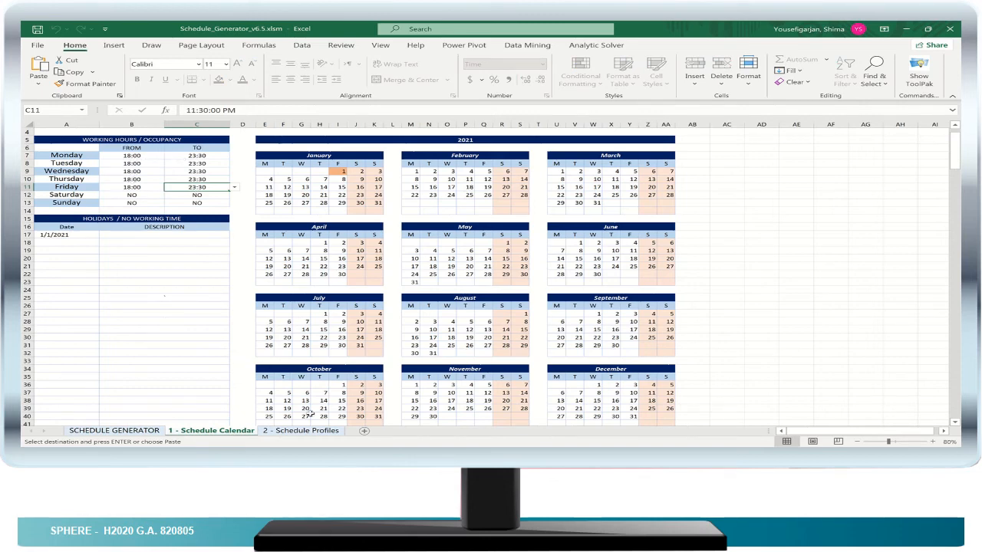
click(145, 157)
click(169, 156)
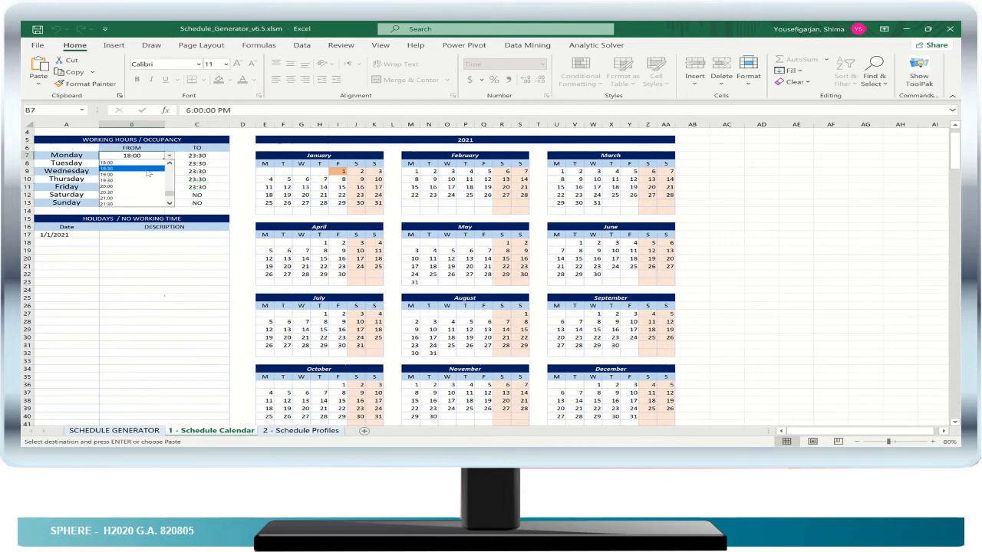
click(148, 169)
click(163, 163)
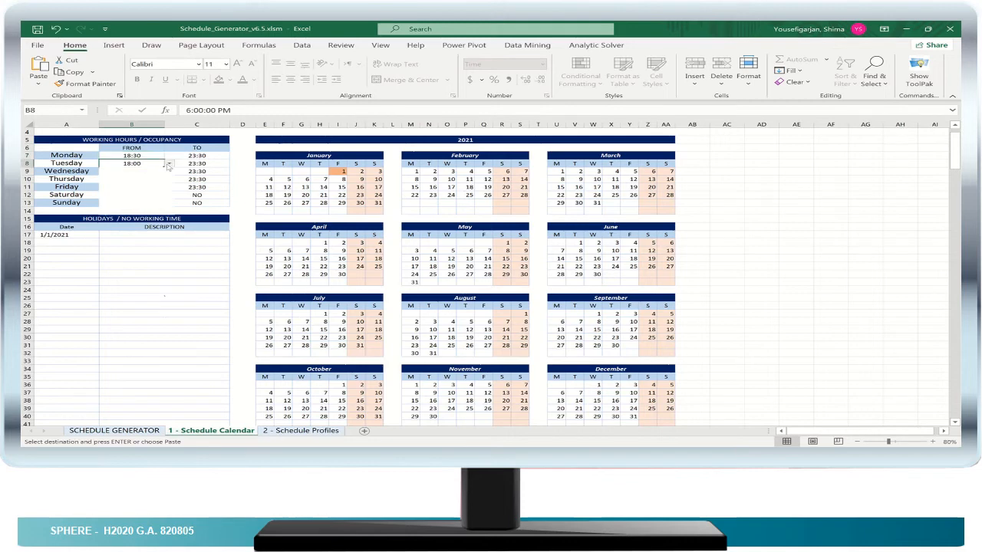
click(168, 164)
click(154, 175)
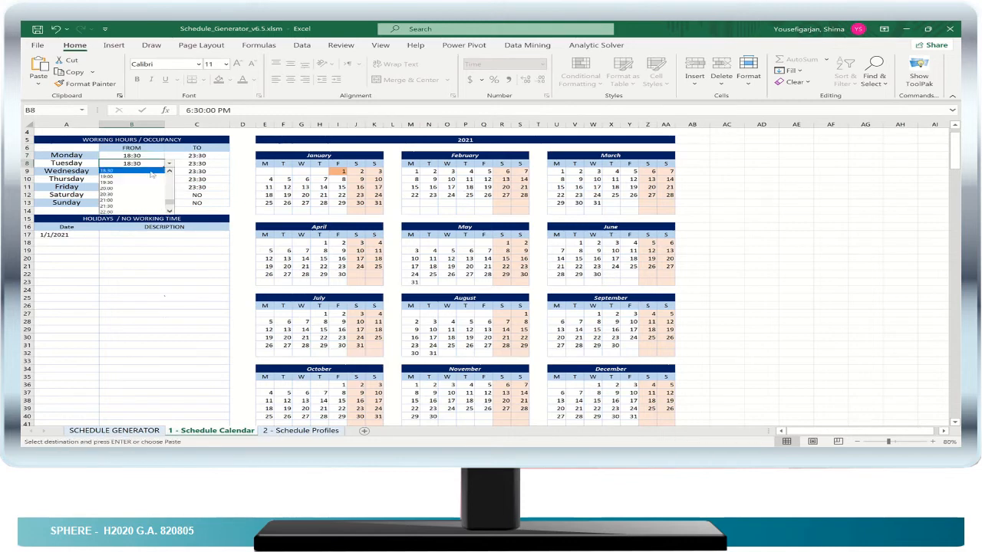
click(147, 174)
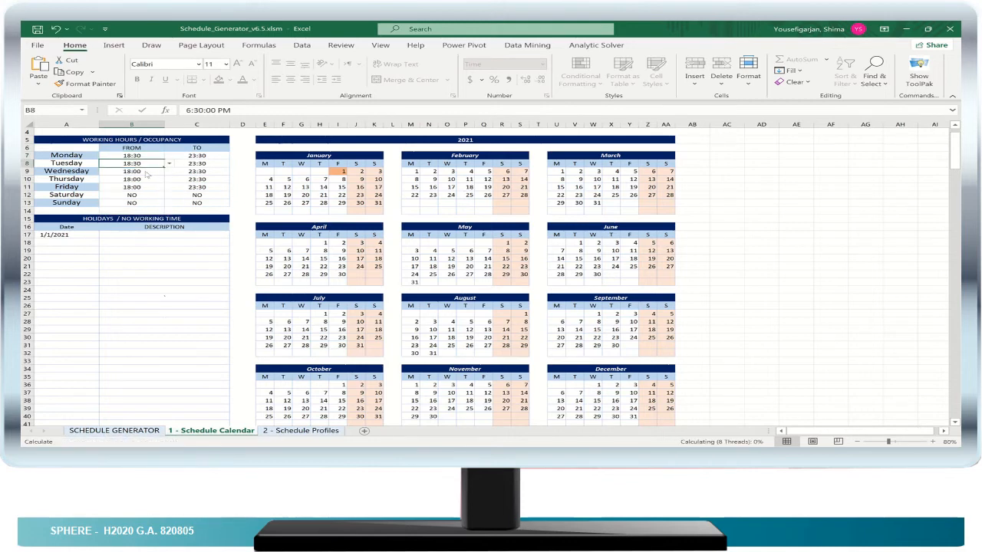
- Set Wednesday's and Thursday's working hours to start at 18:30
click(146, 173)
click(169, 172)
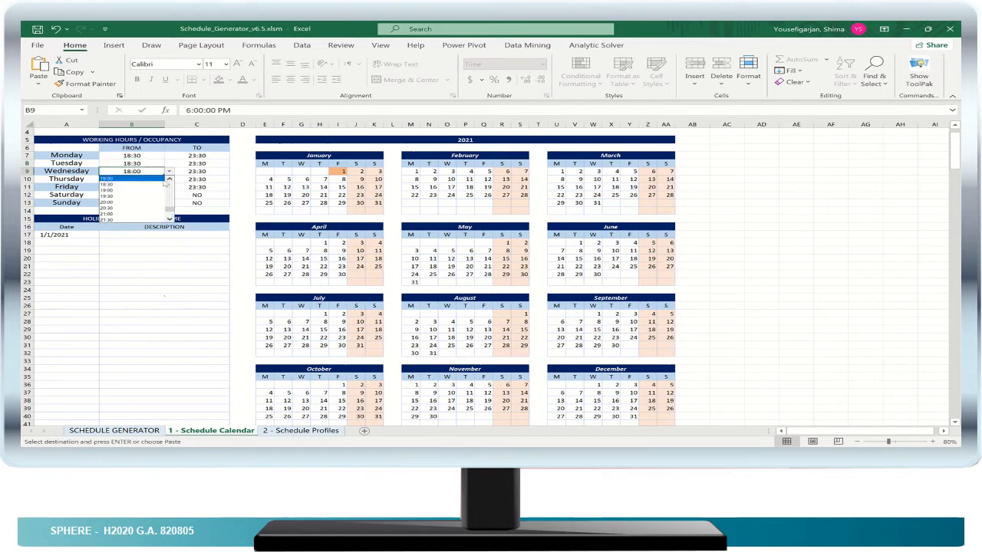
click(160, 186)
click(157, 180)
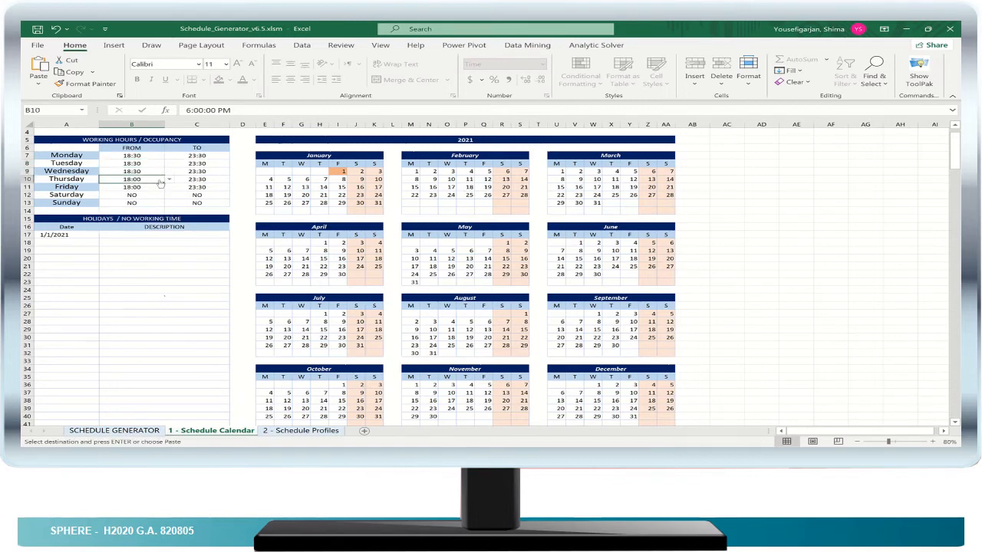
click(168, 179)
click(159, 194)
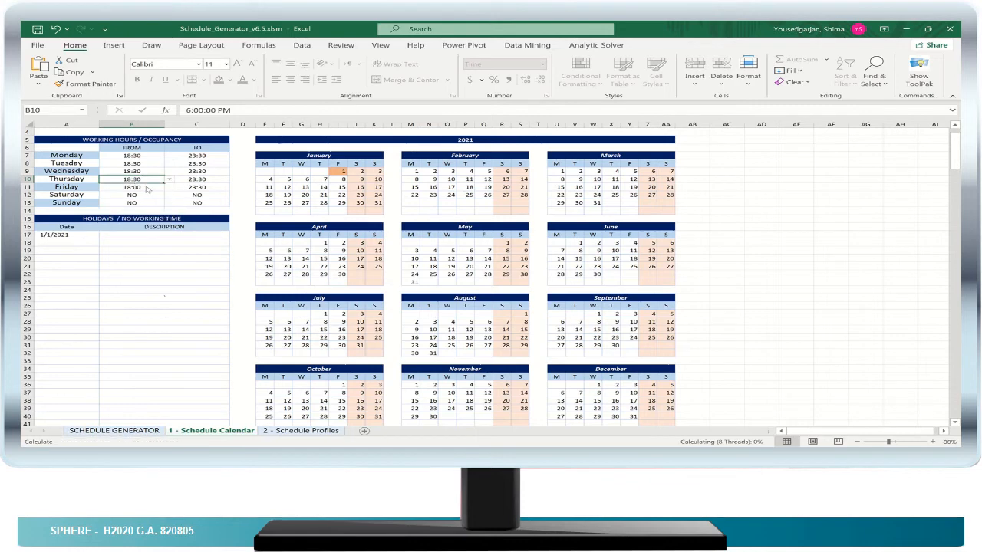
- Set Friday's working hours to start at 18:30 and dismiss the incoming chat notification
click(158, 190)
click(169, 187)
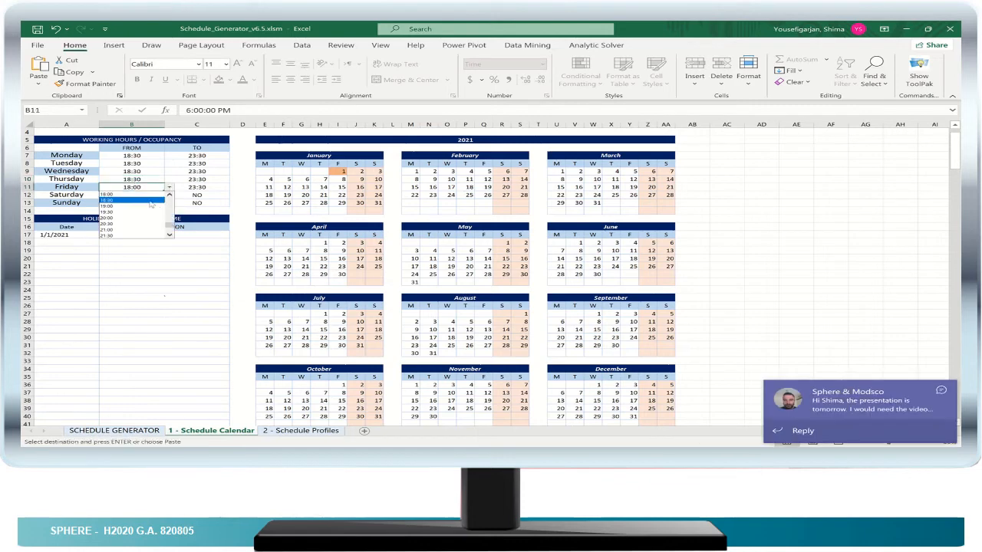
click(151, 201)
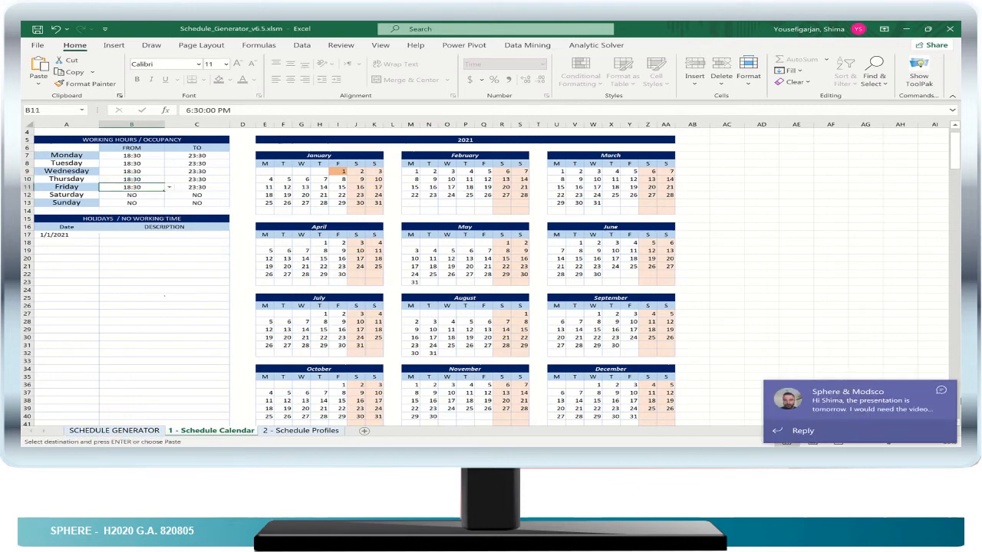
click(939, 393)
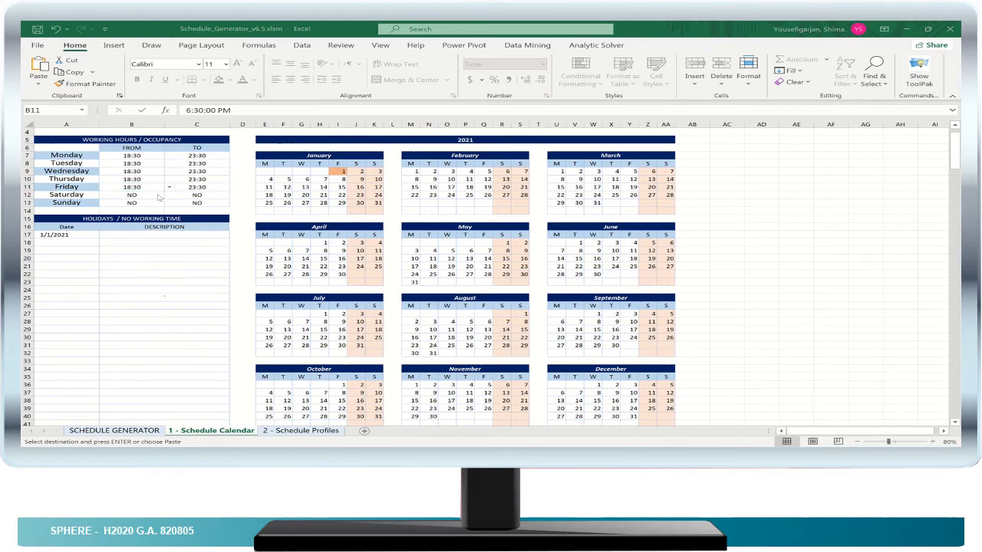
- Set Monday's percentage at 0:00 to 0 on the Schedule Profiles sheet
click(298, 432)
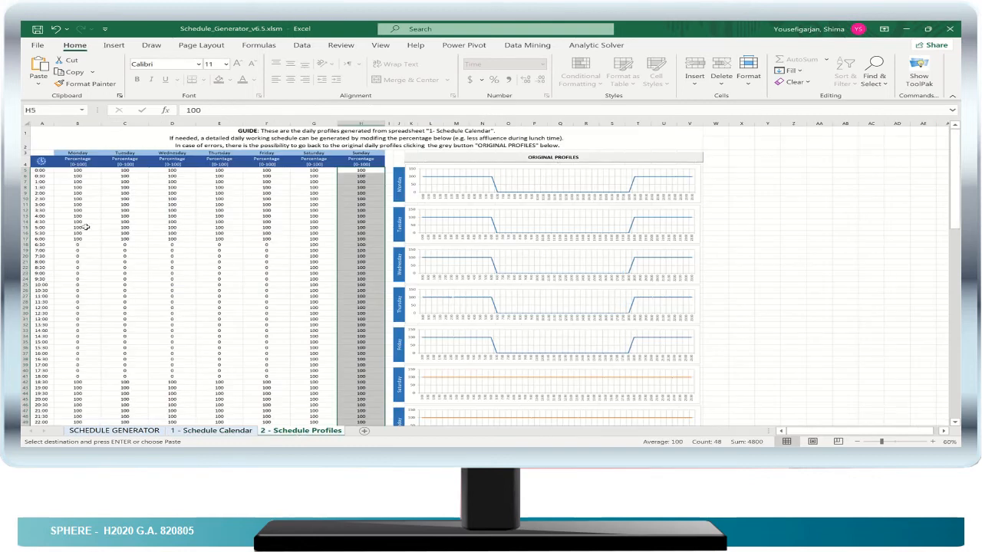
click(73, 170)
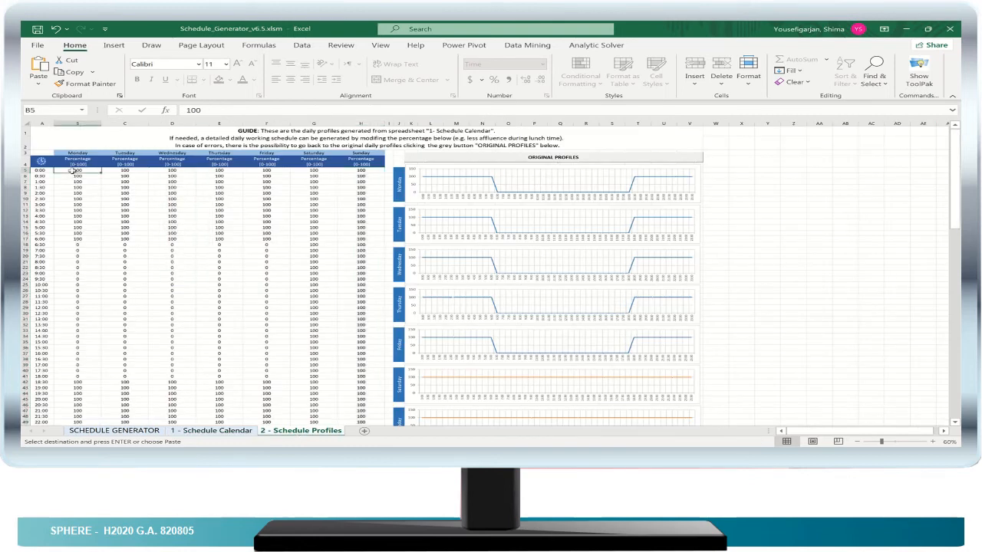
text(0)
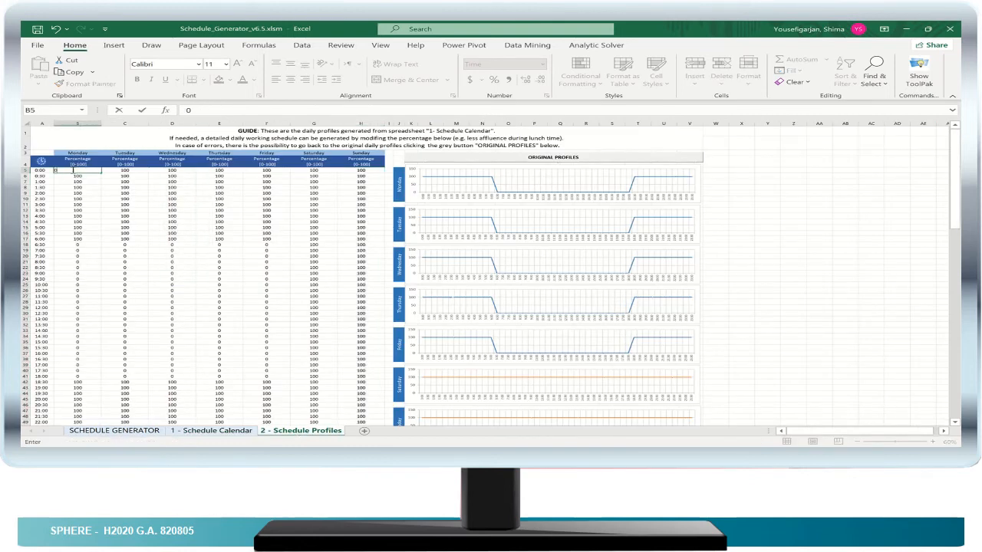
click(125, 170)
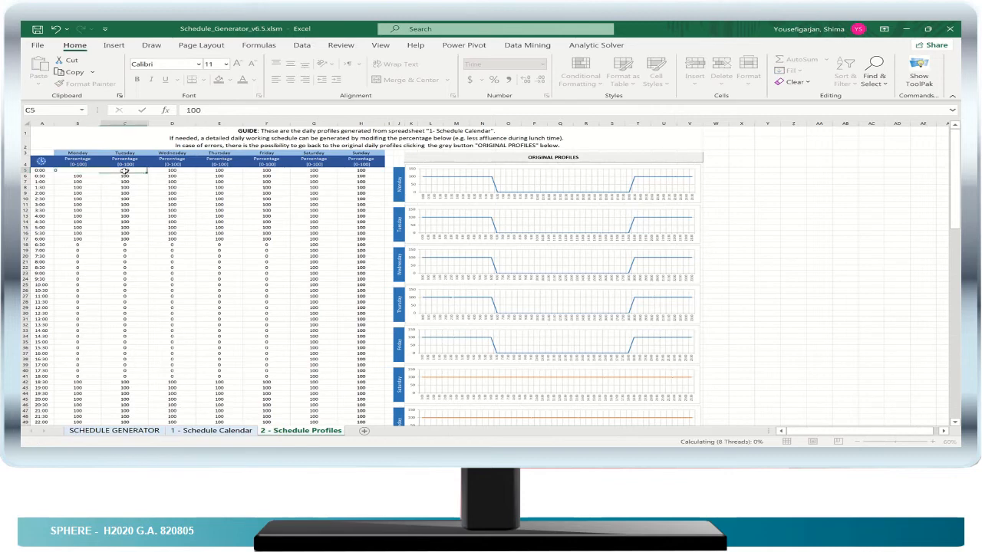
- Fill Monday's 0 percentage down through 6:00 and set Tuesday's percentages from 0:00 to 6:00 to 0
click(85, 171)
drag(99, 173, 97, 240)
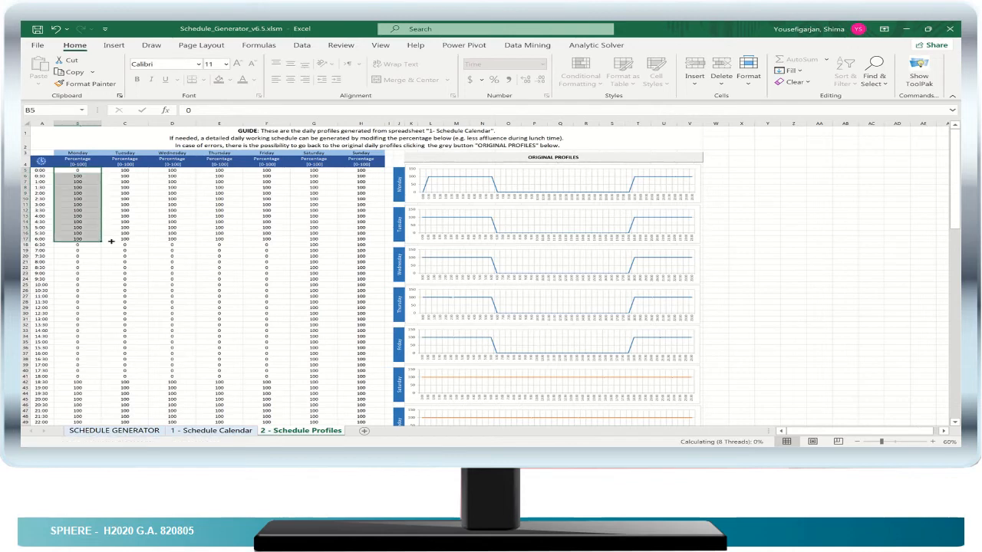
click(125, 171)
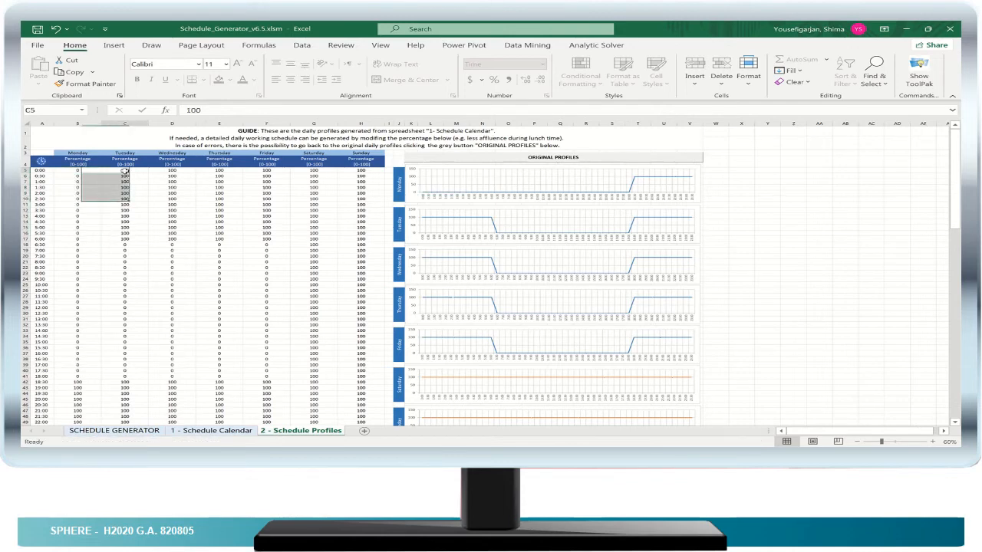
text(0)
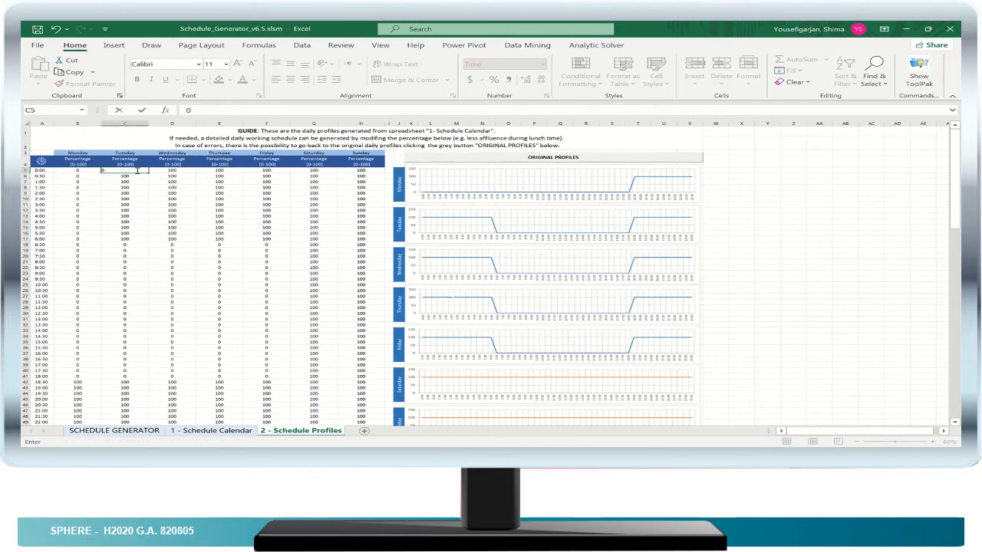
click(145, 172)
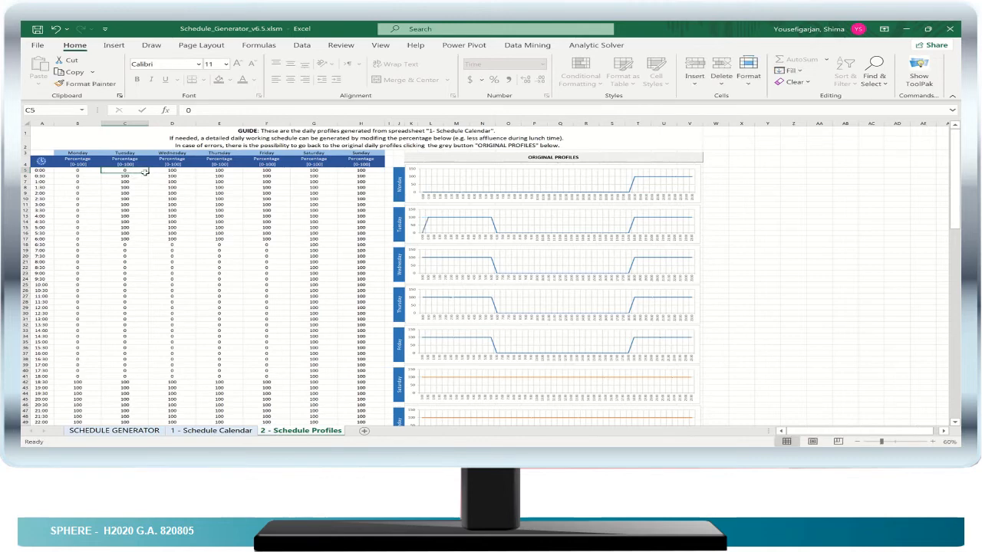
drag(148, 173, 151, 241)
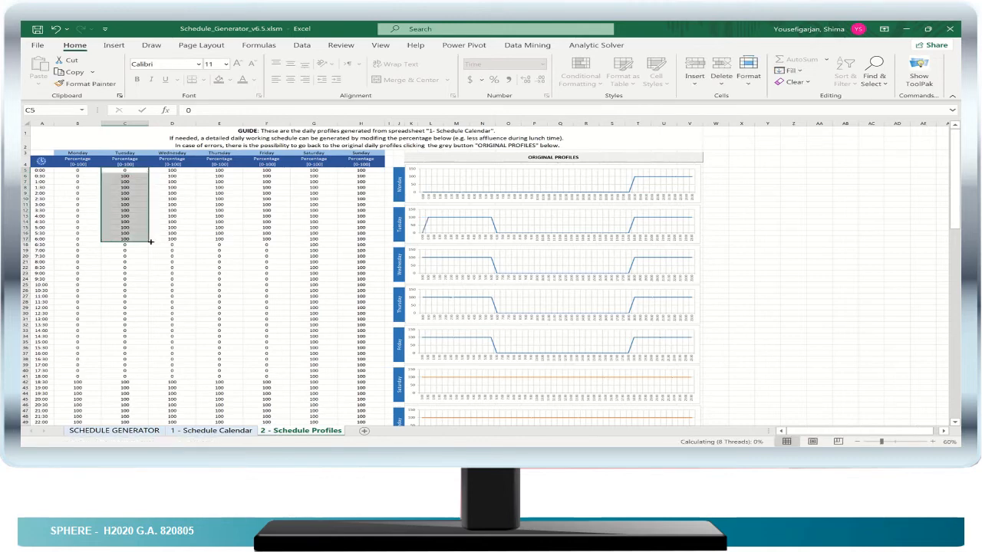
- Set the Wednesday, Thursday and Friday percentages from 0:00 to 6:00 to 0
click(167, 170)
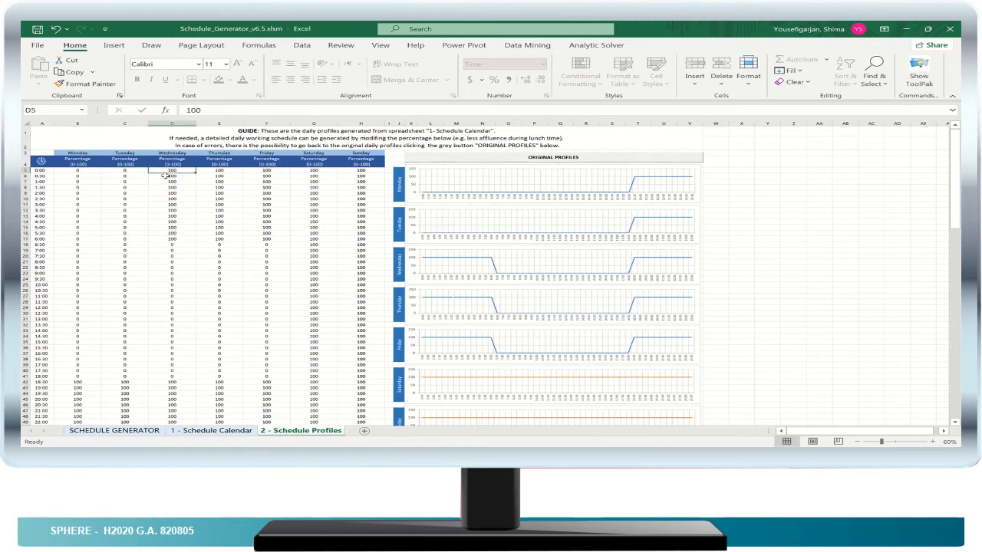
text(0)
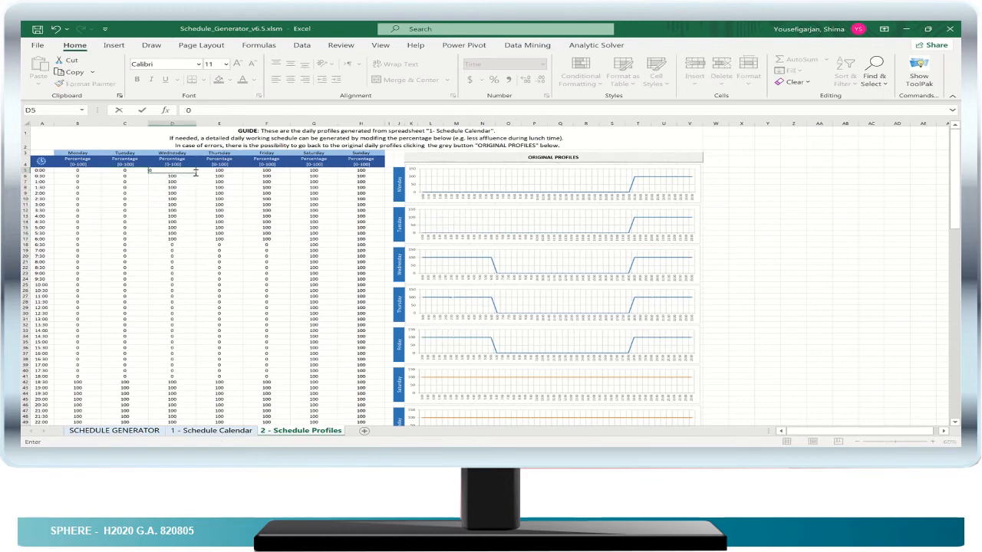
drag(196, 174, 288, 244)
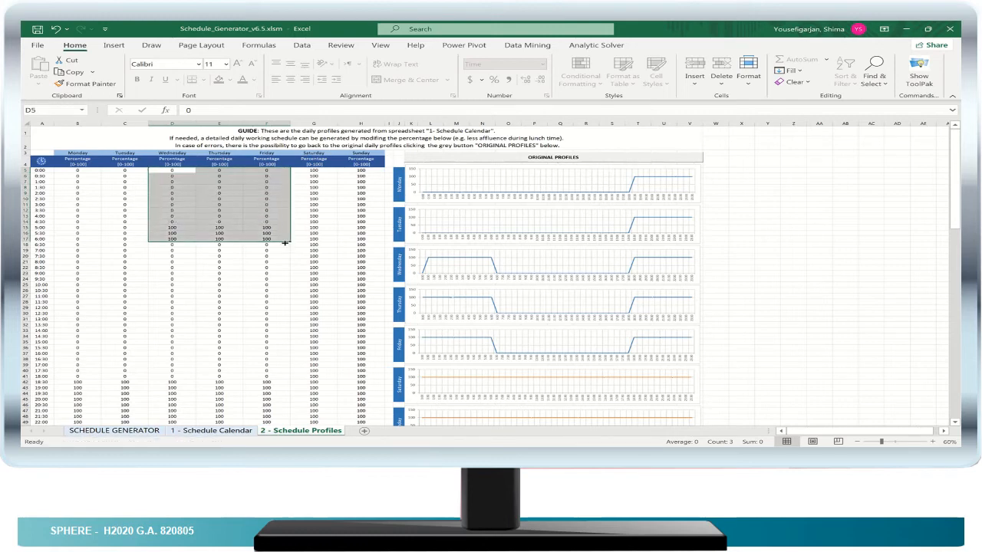
- Set the Saturday and Sunday percentages from 0:00 to 18:00 to 0
click(313, 173)
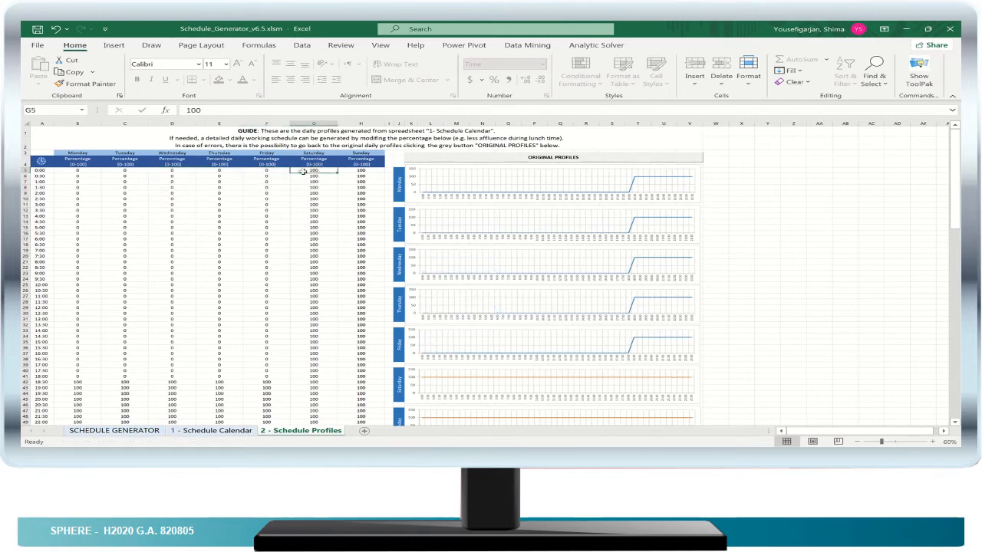
text(0)
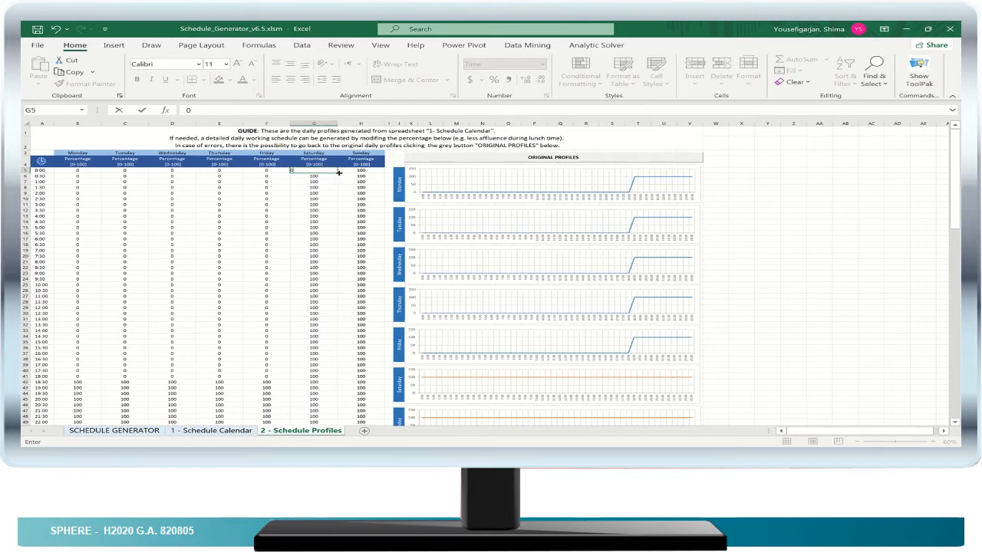
drag(360, 178, 369, 378)
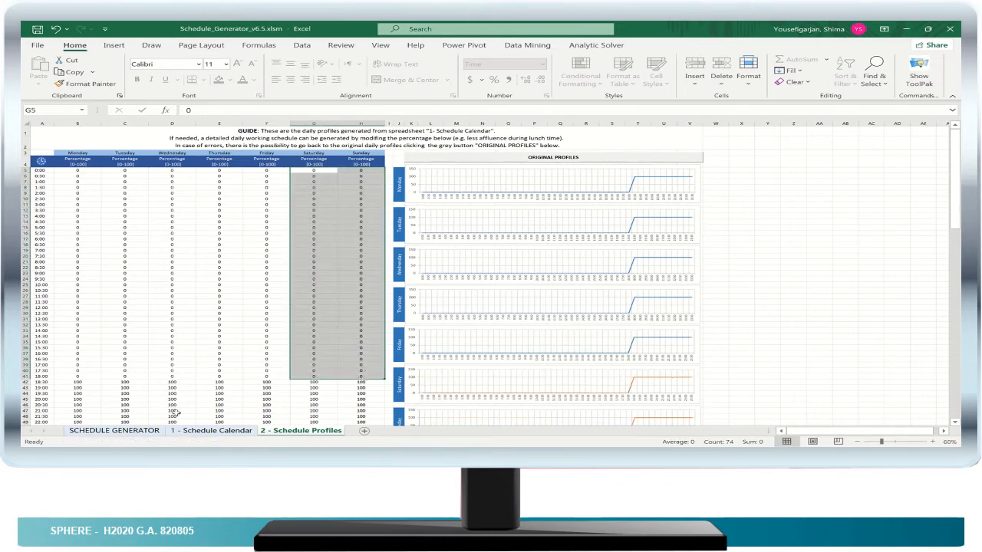
- Generate the Lighting Schedule on the SCHEDULE GENERATOR sheet and export it as a text file
click(115, 431)
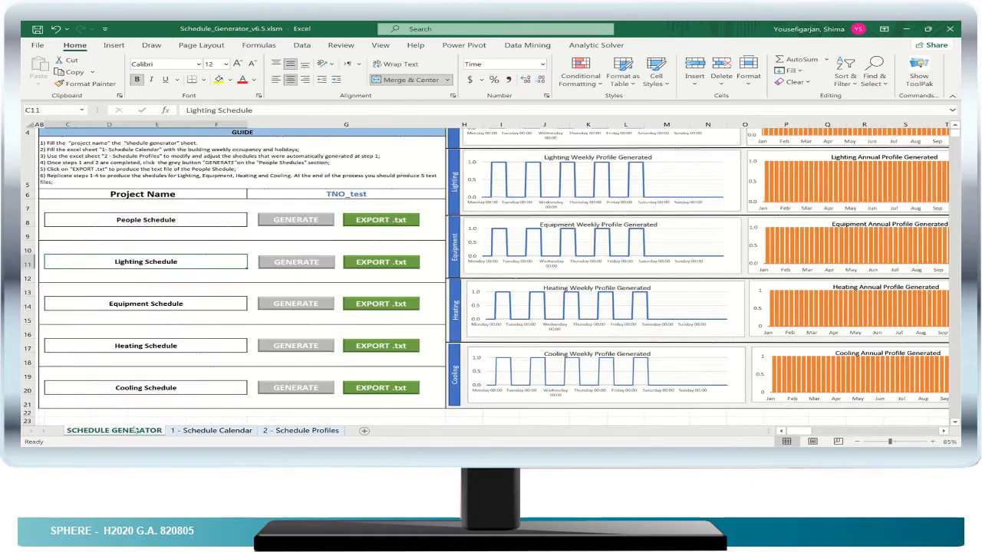
click(285, 264)
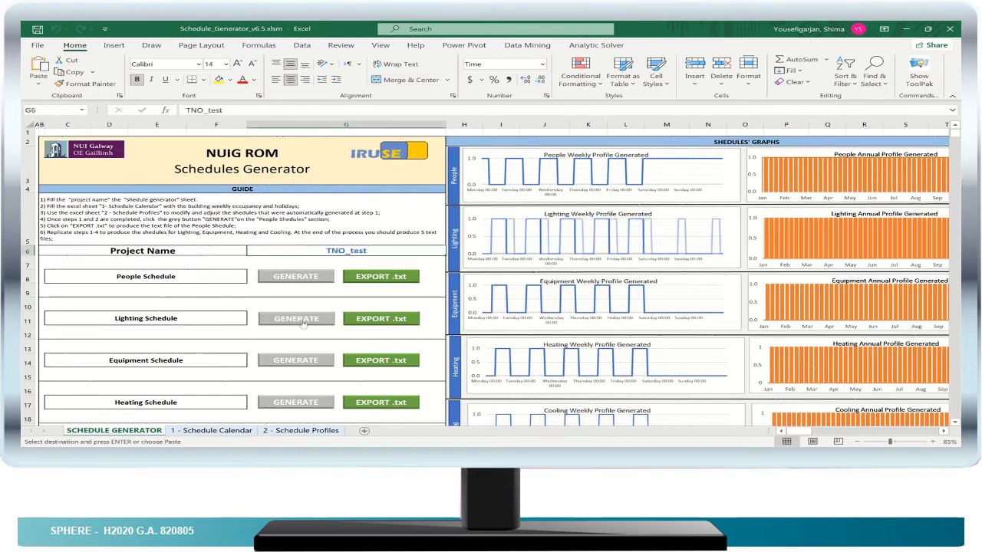
scroll(432, 257, down, 1)
scroll(428, 273, up, 1)
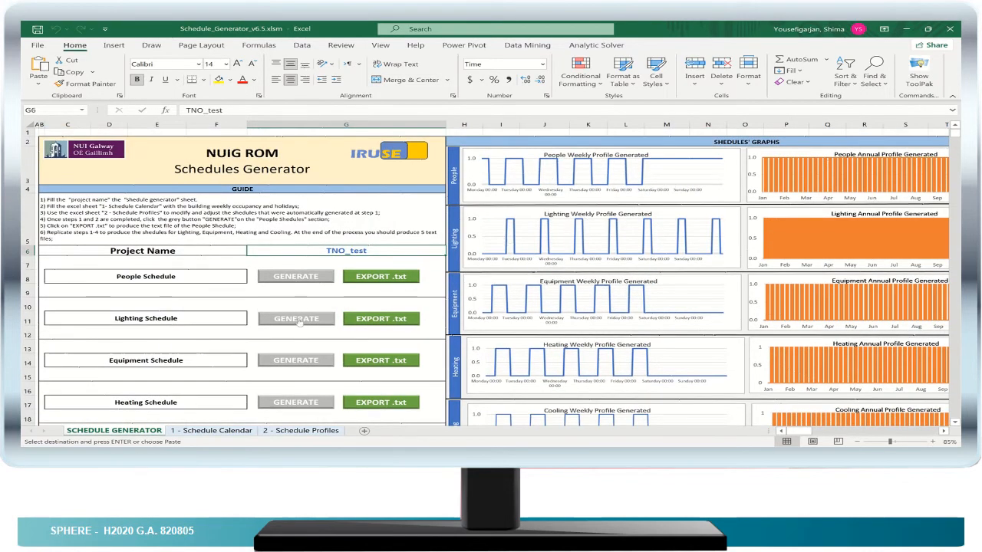
click(297, 318)
click(376, 319)
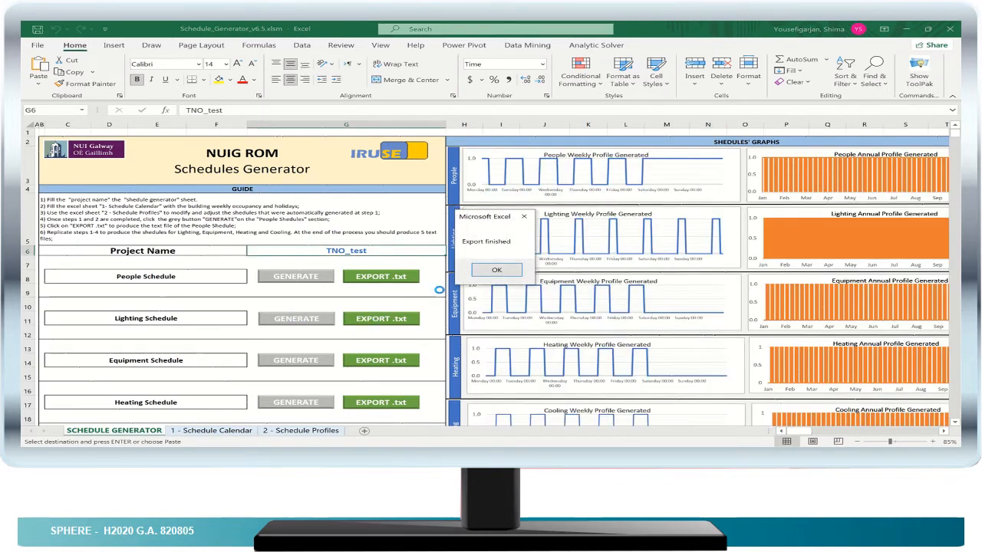
click(484, 268)
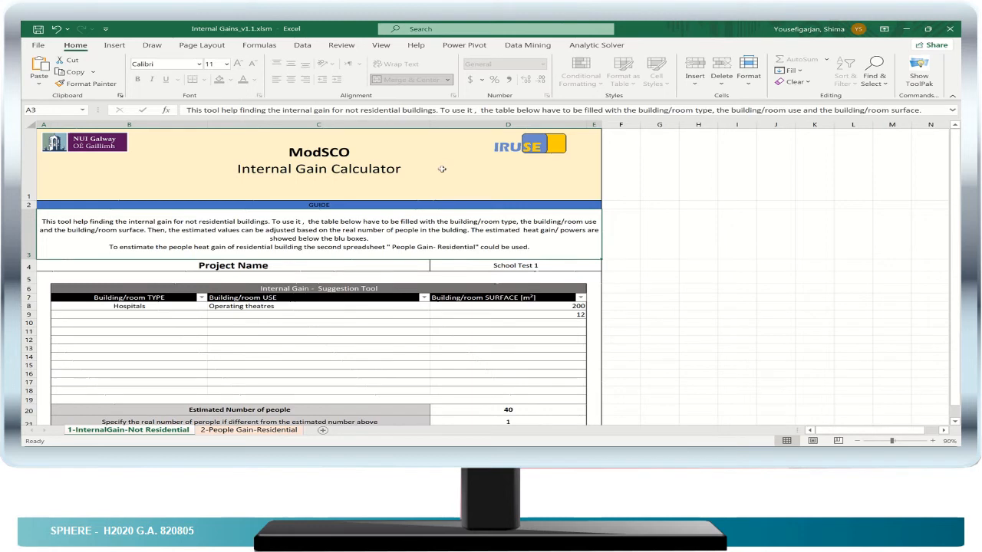
- In the Internal Gains workbook, set the number of people to 2 for the Resting activity on the People Gain-Residential sheet
scroll(441, 169, down, 1)
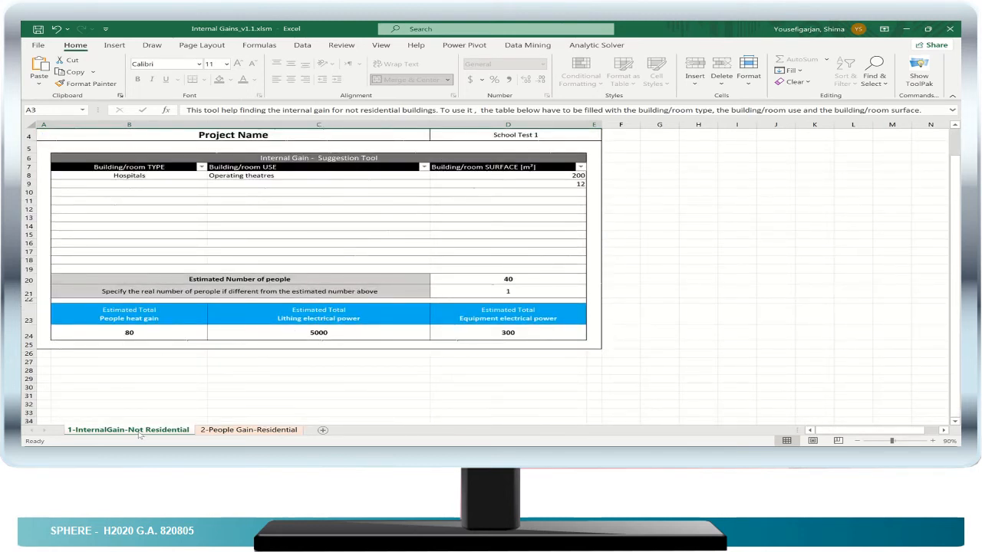
scroll(264, 361, up, 1)
scroll(263, 361, down, 1)
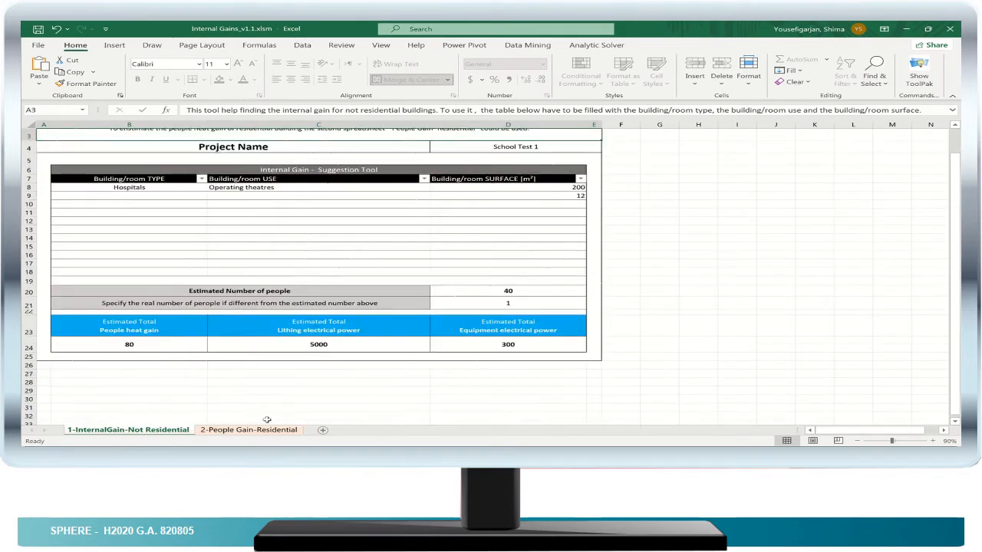
click(264, 431)
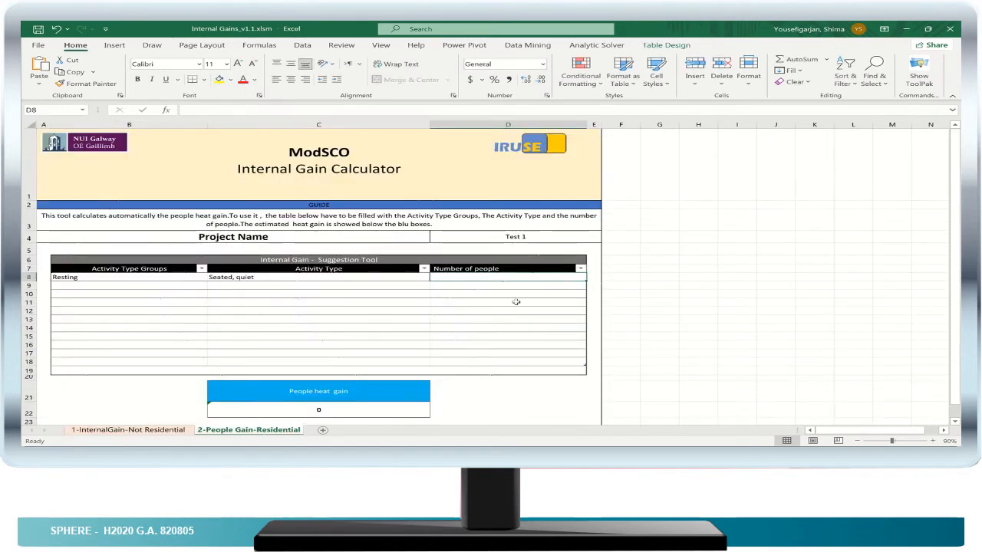
text(2)
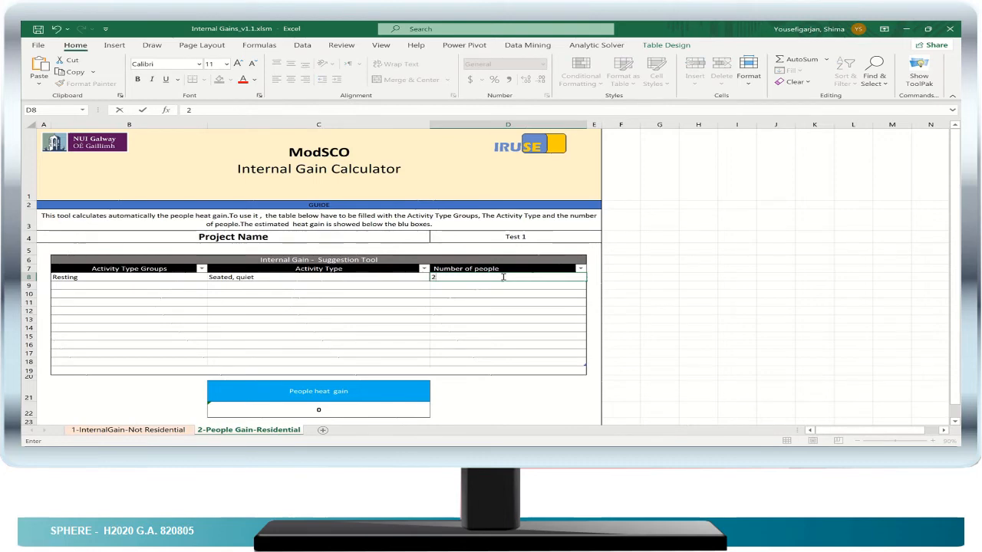
key(Return)
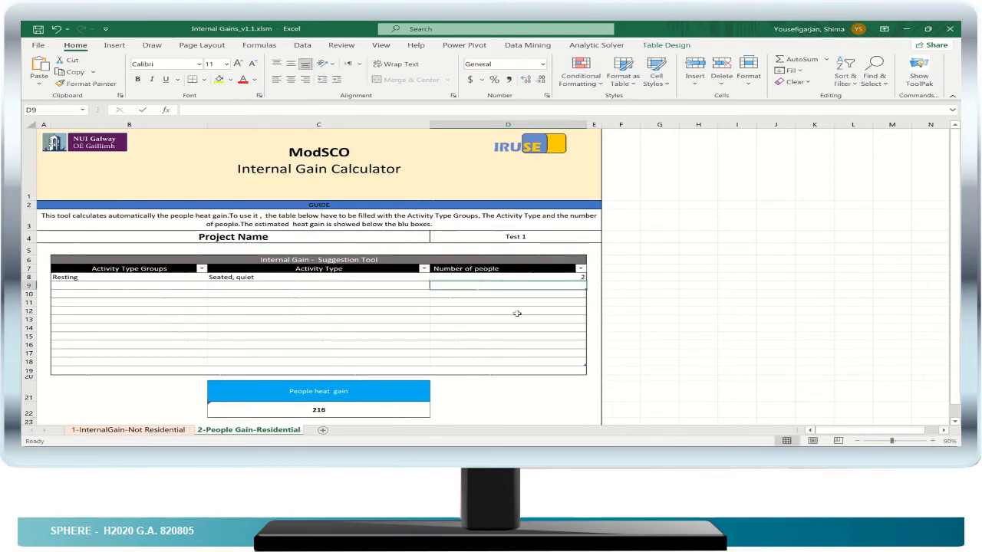
scroll(515, 314, down, 1)
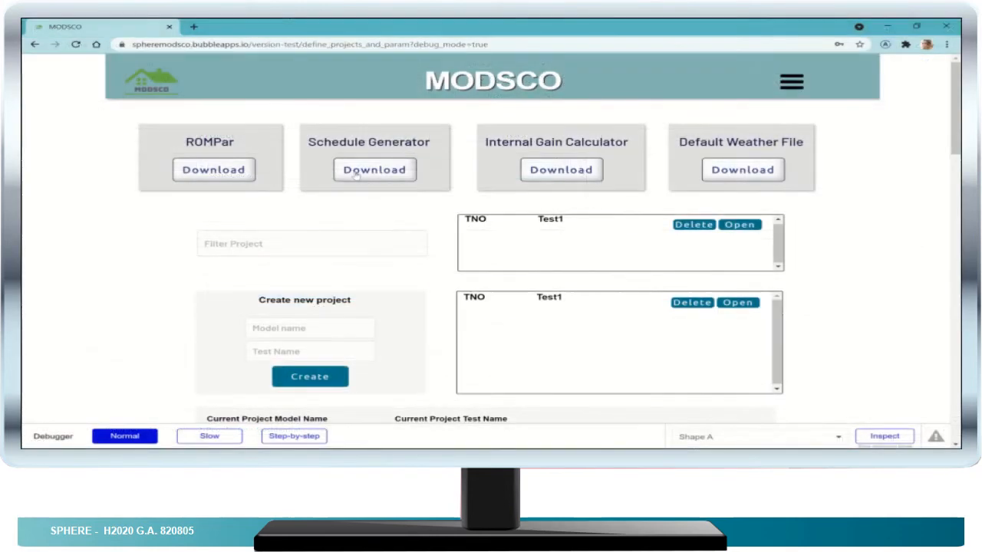
- In MODSCO, enter 52.67 as the building latitude of the Test1 project
scroll(403, 207, down, 3)
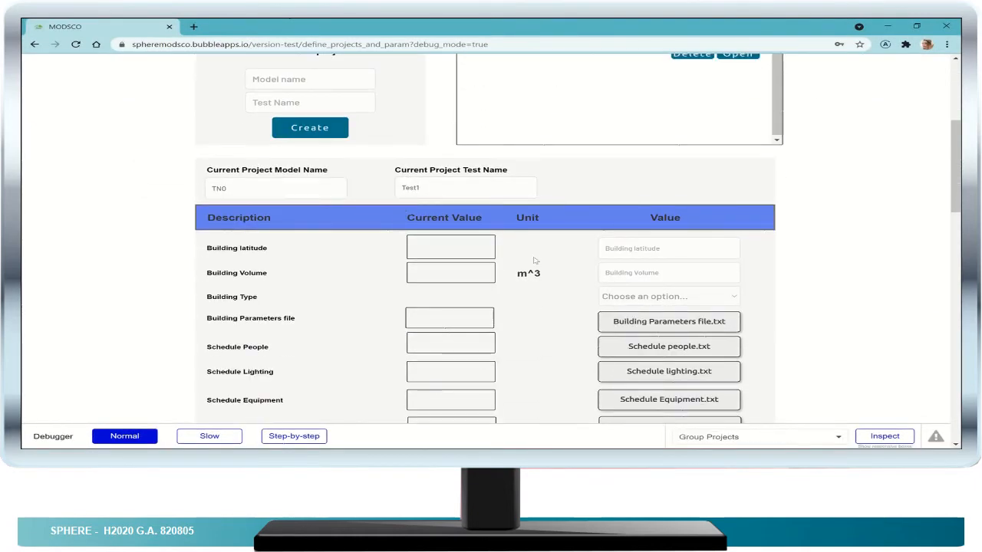
click(639, 249)
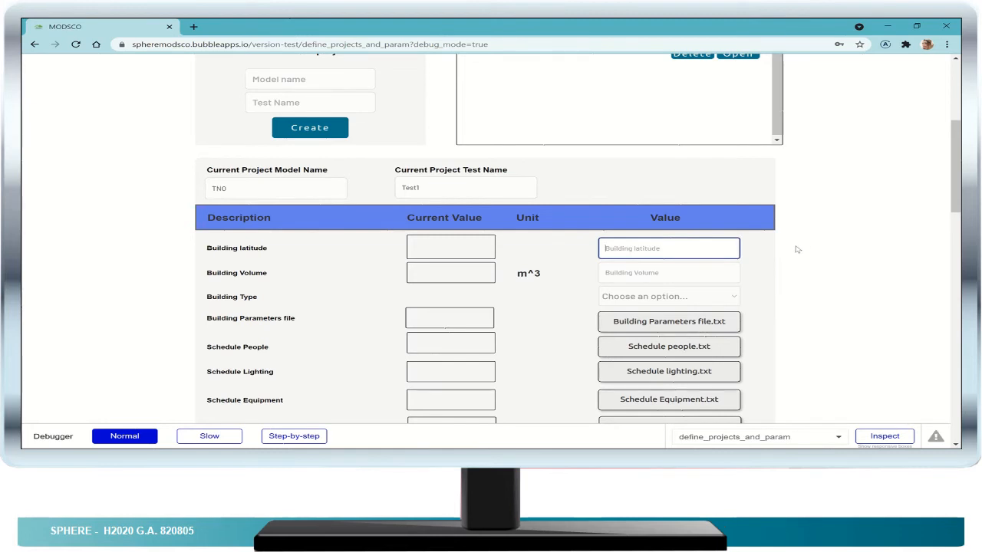
text(52.675582859523395)
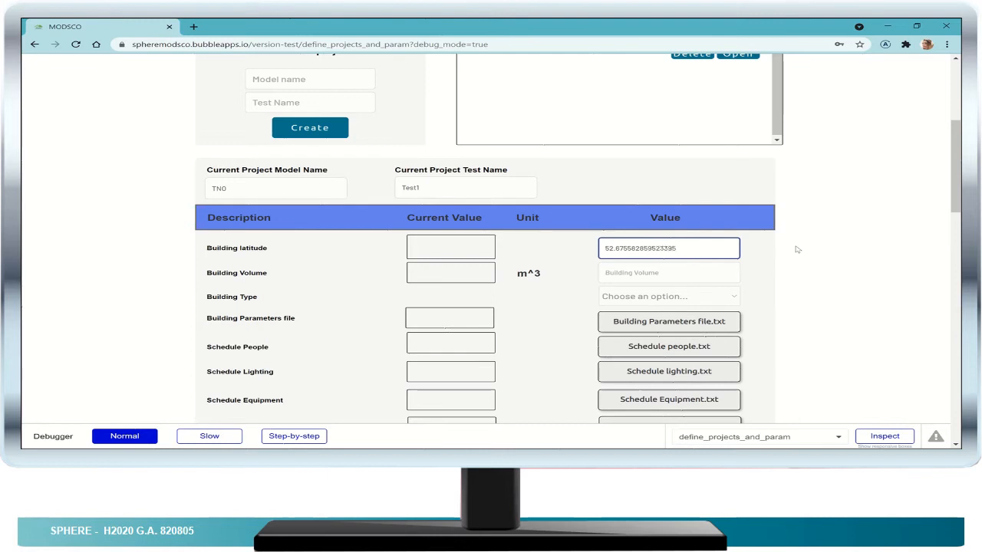
- Enter 184.1841 m^3 as the building volume and choose Residential as the building type
click(666, 276)
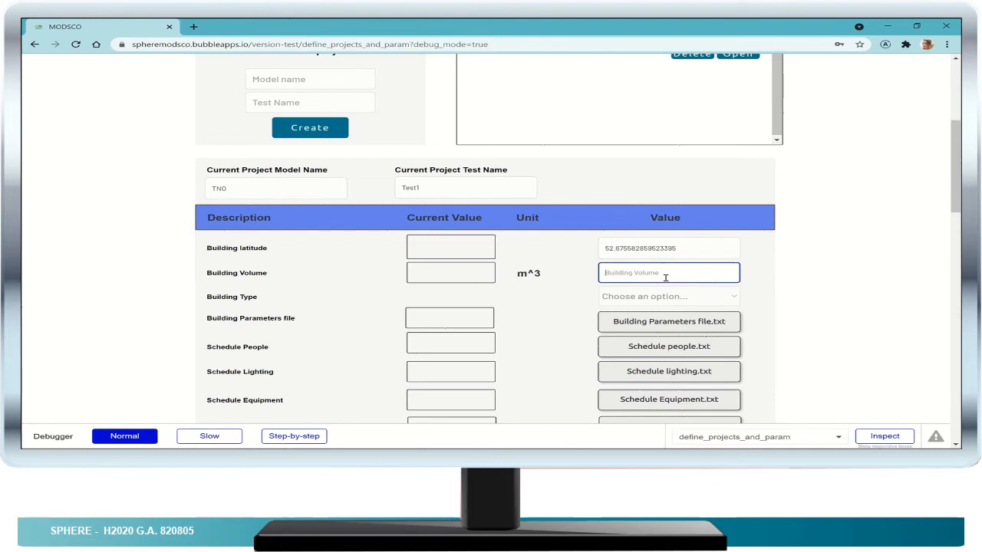
text(184.1841)
click(661, 297)
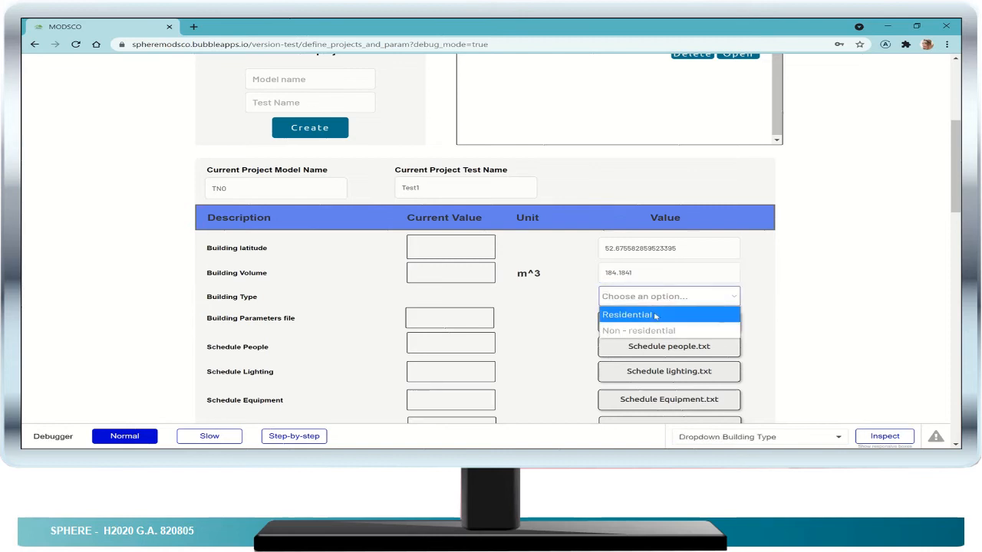
click(656, 315)
- Upload NeatherlandTNO_model - Building - 20211115211716.txt from F:\PHD\Modsco\Excelstools_basedon_TNO_Data\rompar as the Building Parameters file
scroll(675, 253, down, 2)
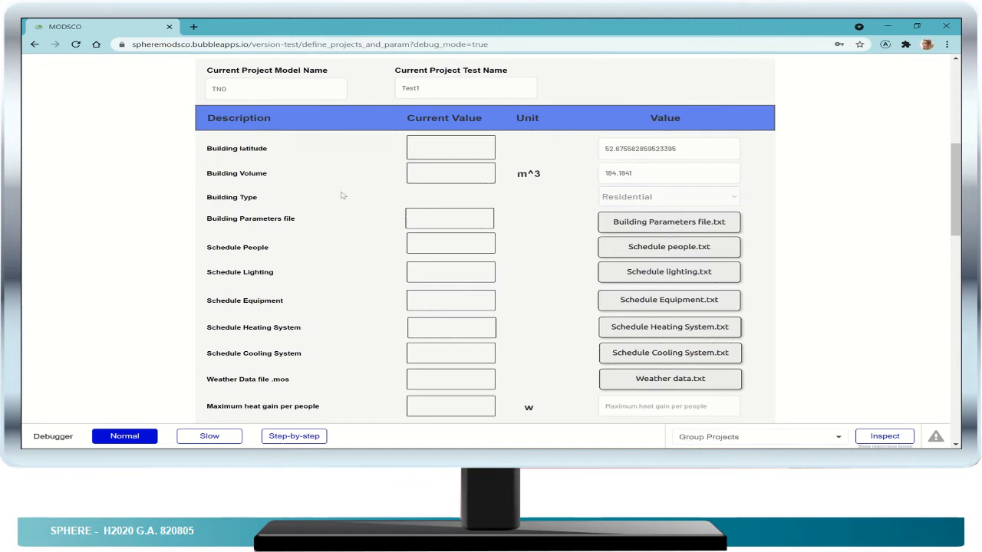
click(679, 224)
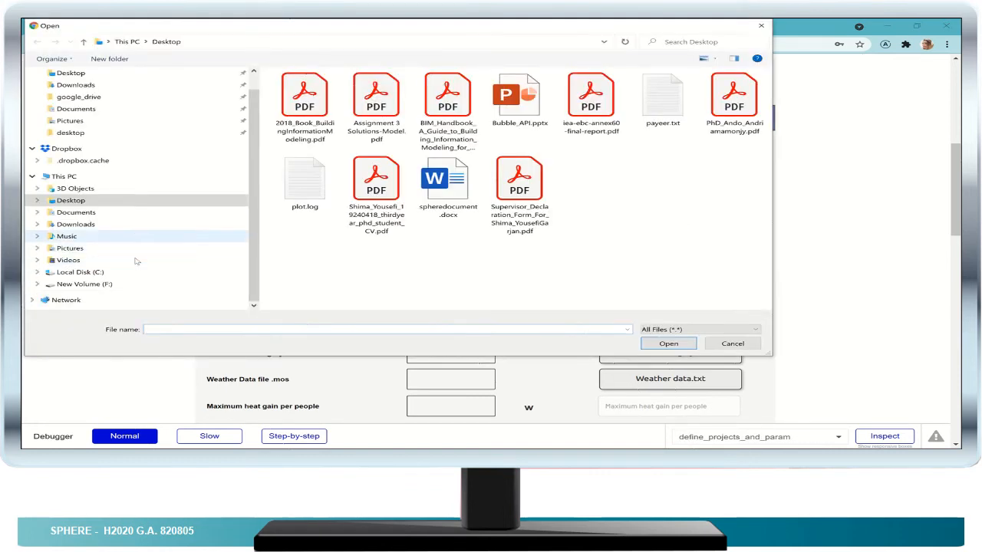
click(61, 284)
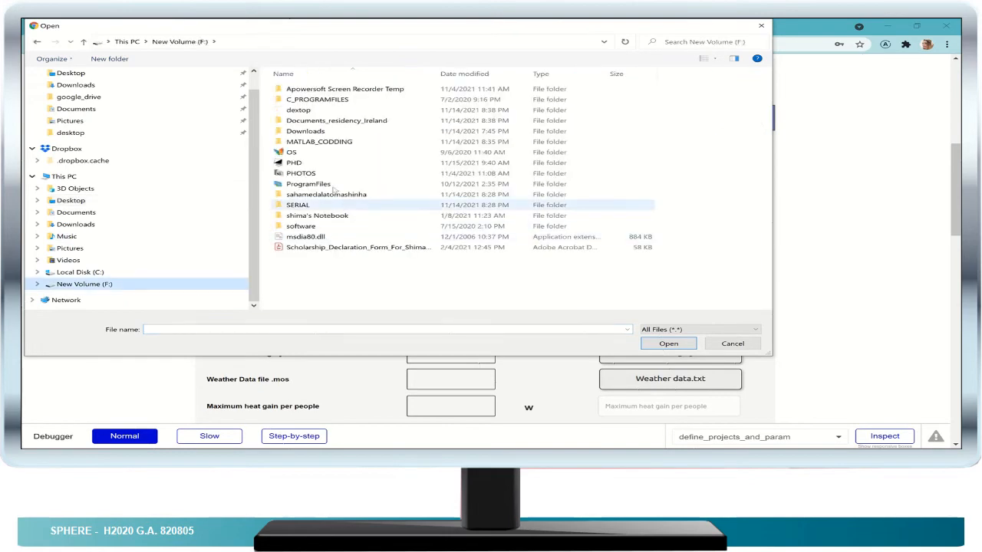
double_click(340, 163)
scroll(358, 216, down, 3)
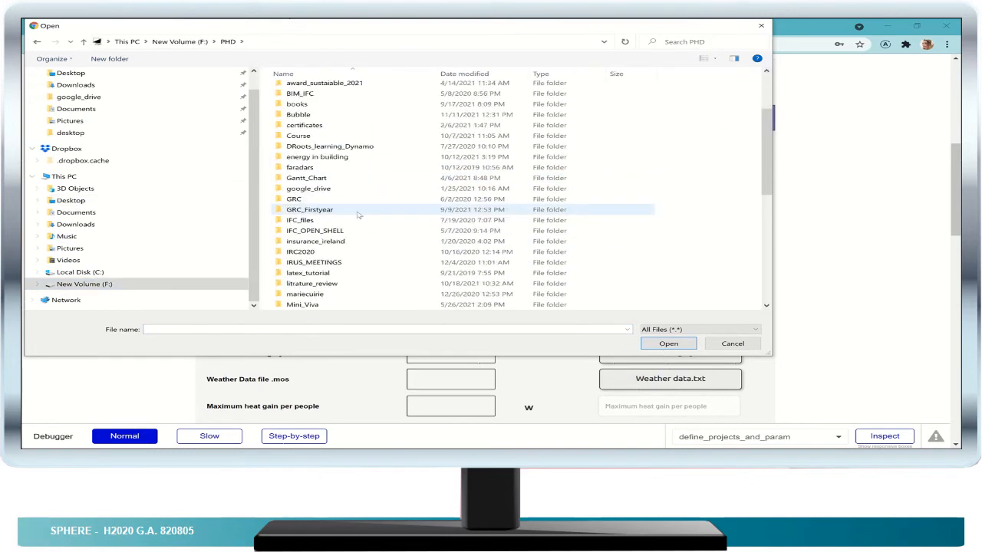
scroll(358, 230, down, 2)
double_click(346, 259)
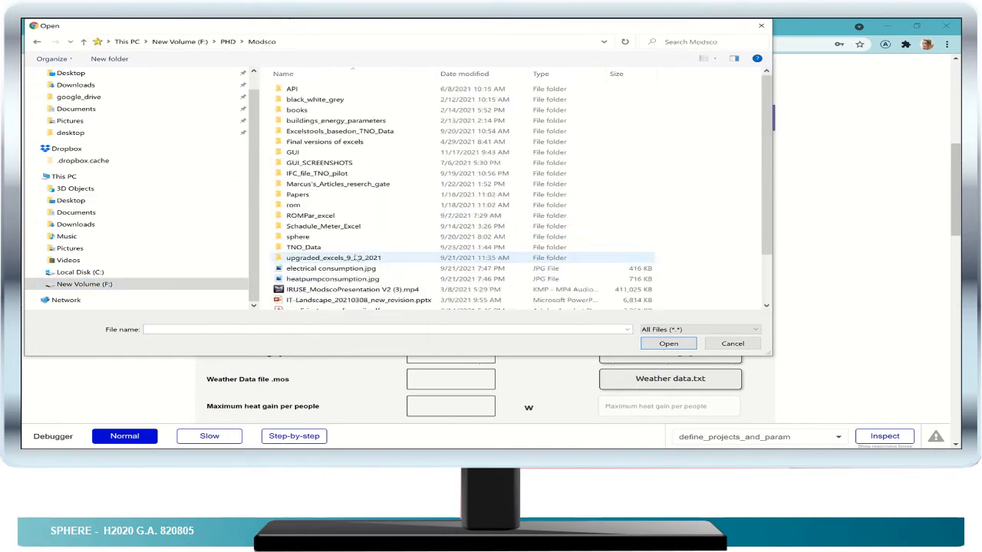
double_click(371, 132)
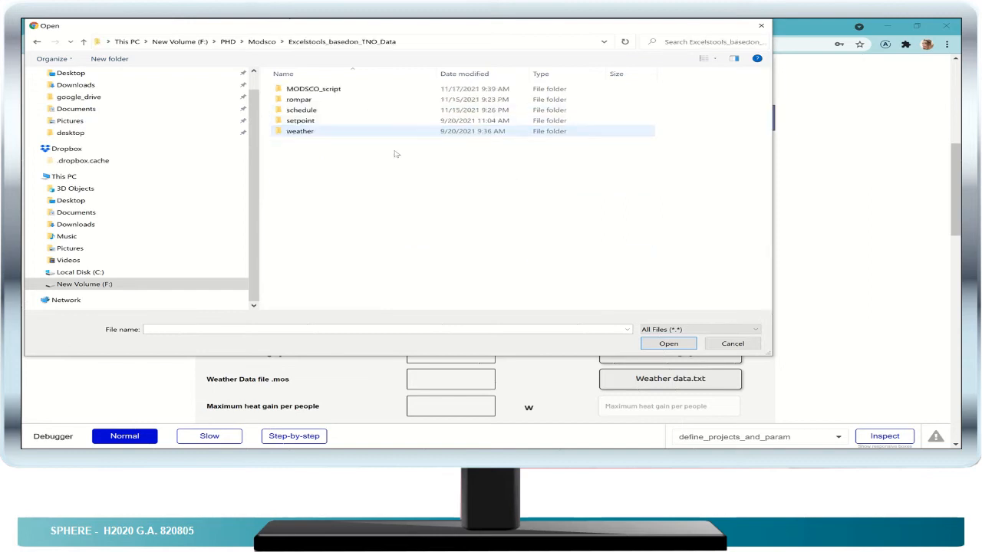
double_click(330, 101)
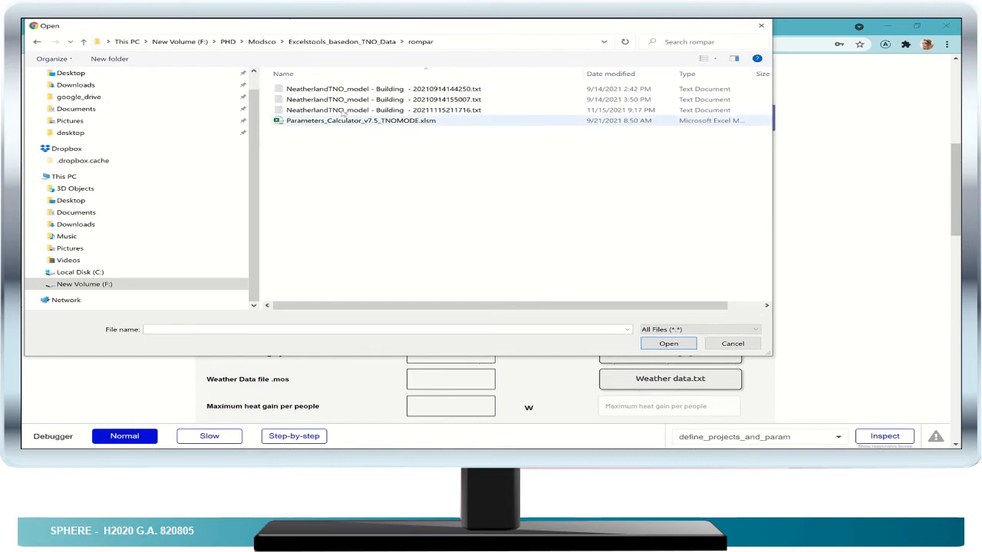
click(390, 112)
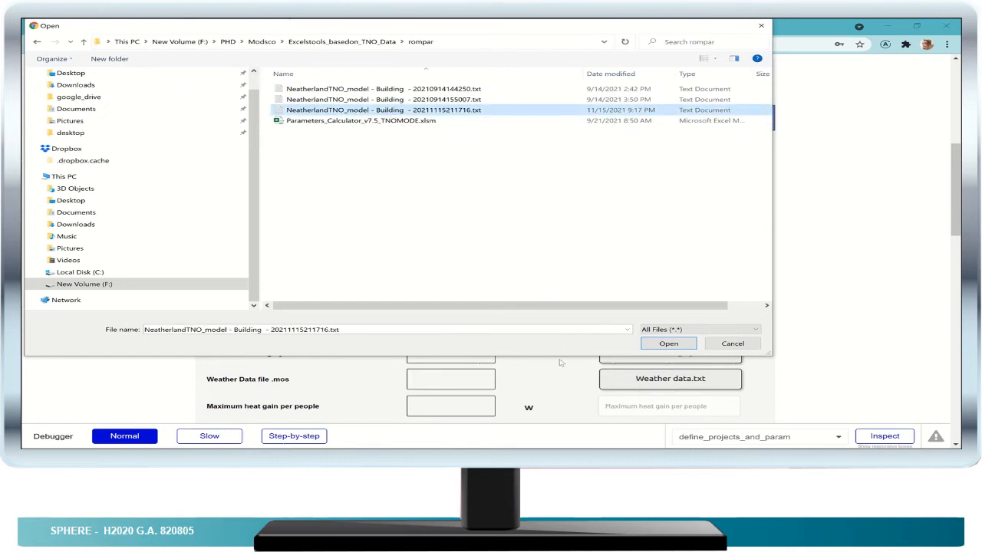
click(660, 343)
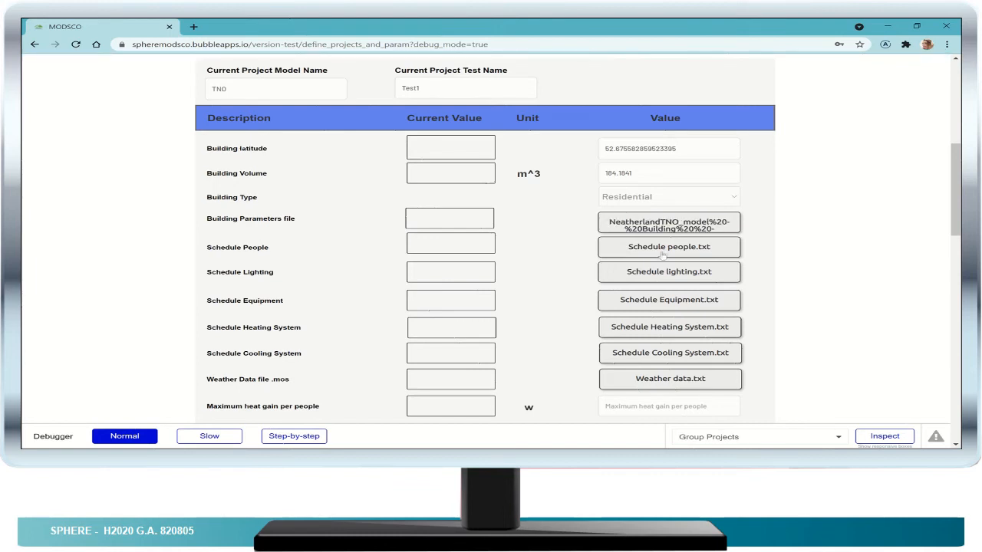
- Upload TNO Pilot - People Schedule - 20210914144541.txt from the schedule folder of Excelstools_basedon_TNO_Data as the Schedule People file
click(676, 252)
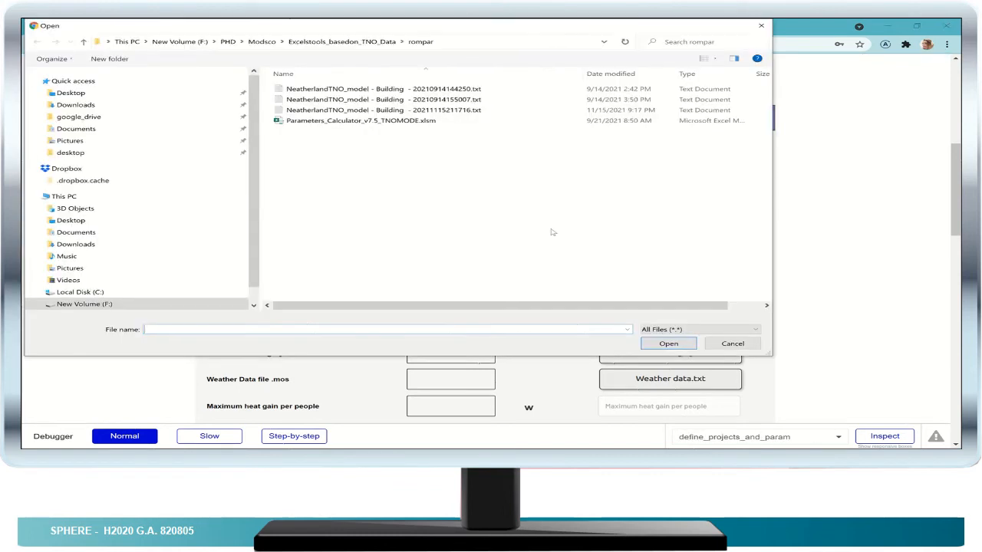
click(341, 42)
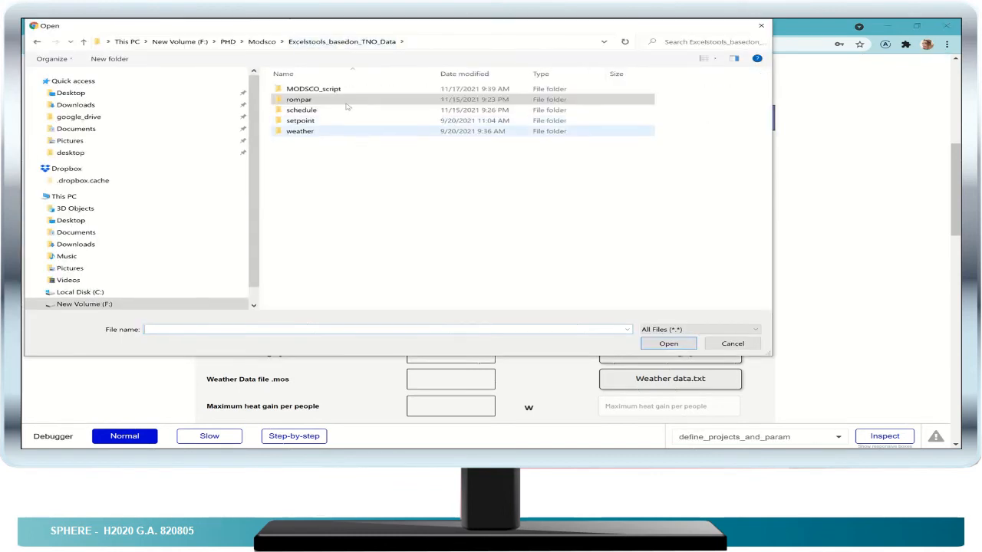
double_click(344, 111)
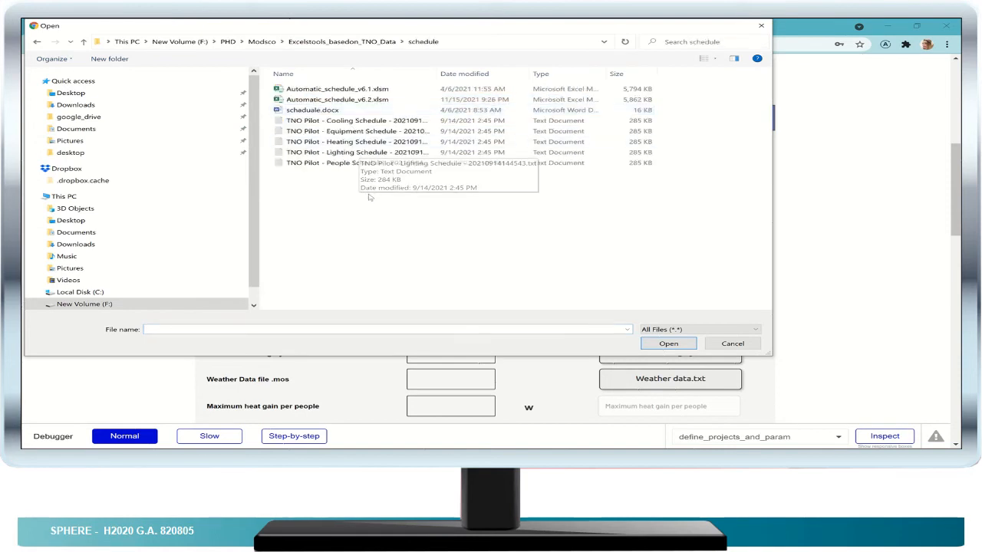
click(353, 164)
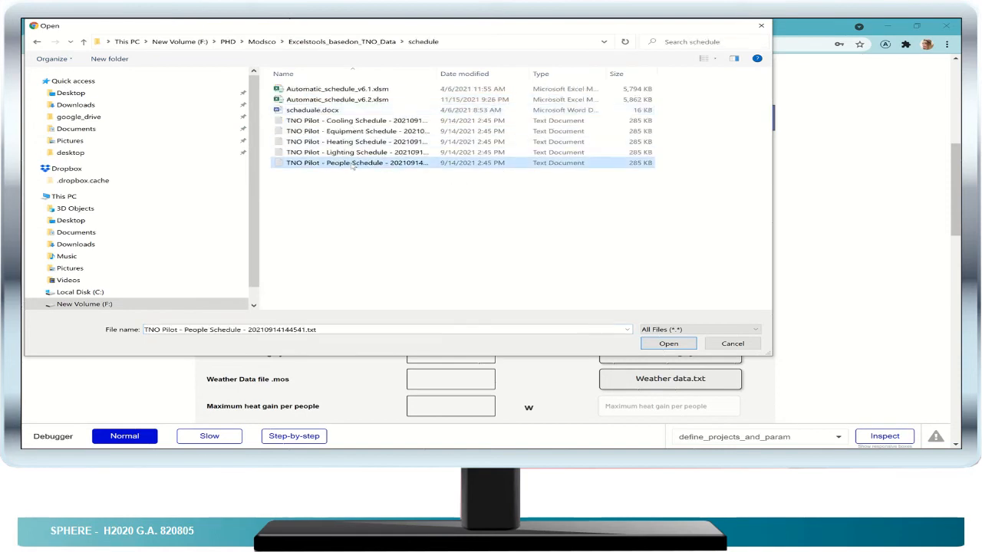
click(666, 344)
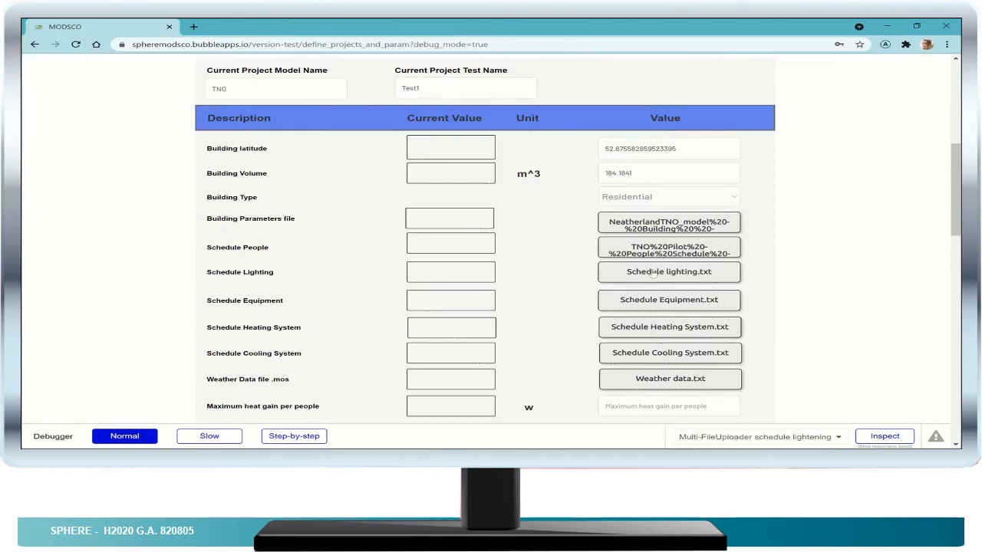
- Upload the TNO Pilot Lighting Schedule and Equipment Schedule text files for Schedule Lighting and Schedule Equipment
click(658, 272)
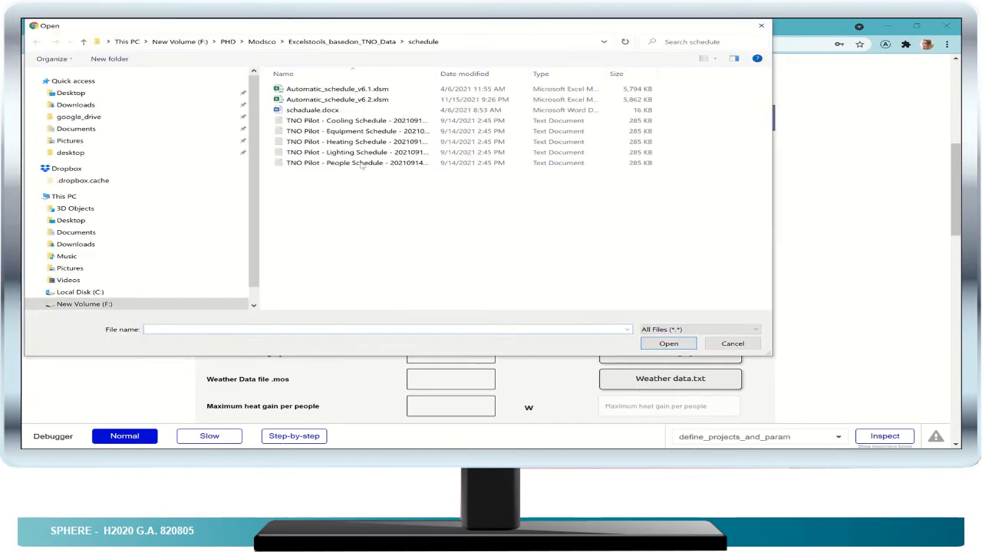
click(361, 153)
click(668, 344)
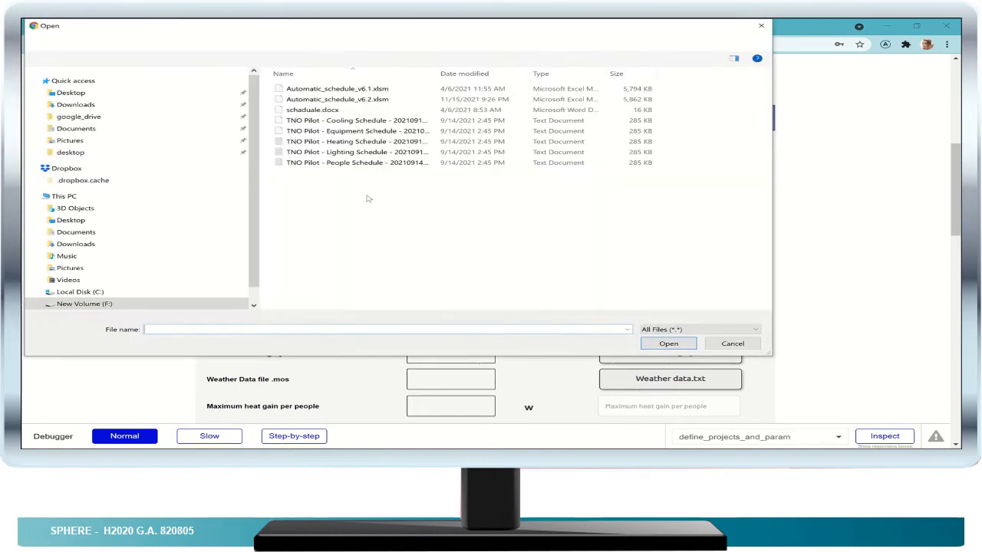
click(366, 136)
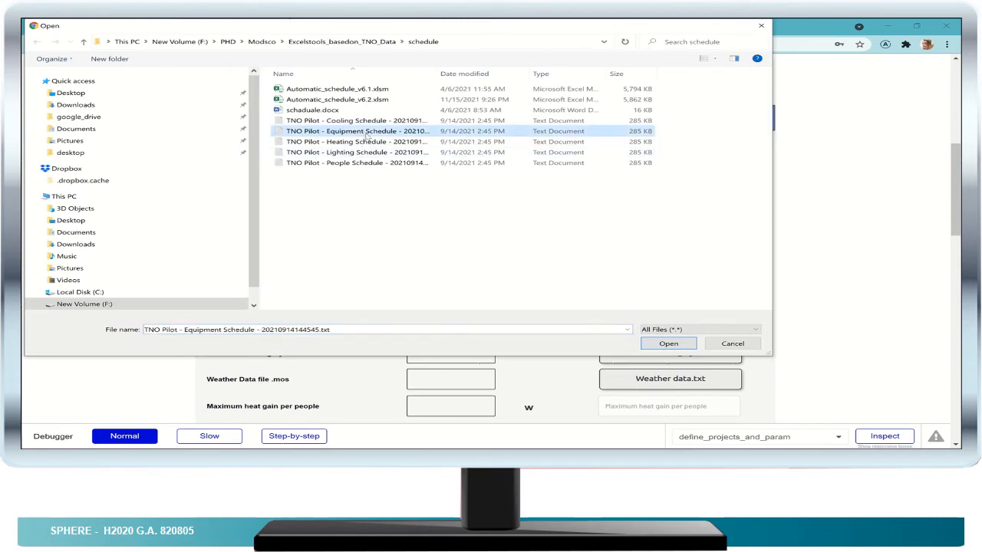
click(661, 344)
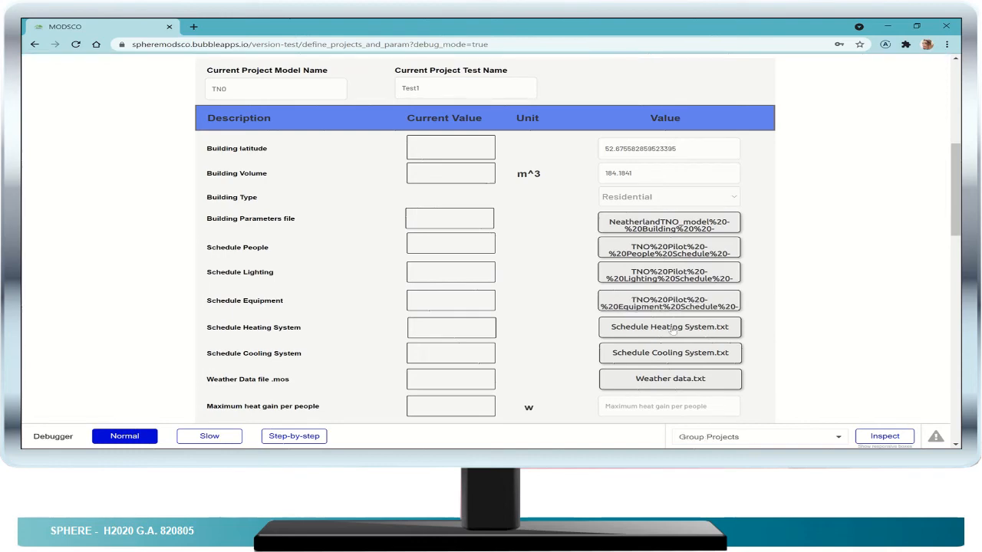
- Upload TNO Pilot - Heating Schedule - 20210914144548.txt for the heating system and TNO Pilot - Cooling Schedule - 20210914144554.txt for the cooling system
click(672, 328)
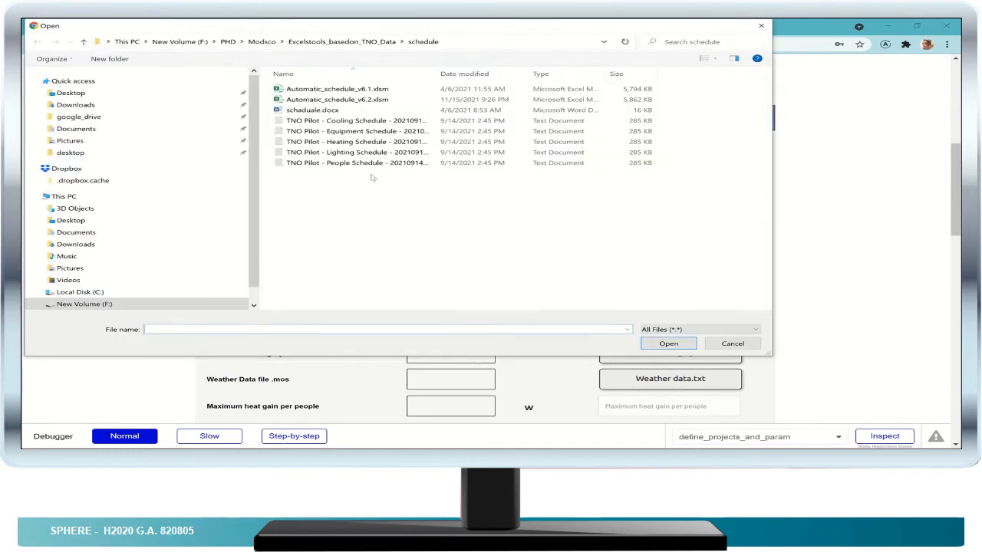
click(369, 142)
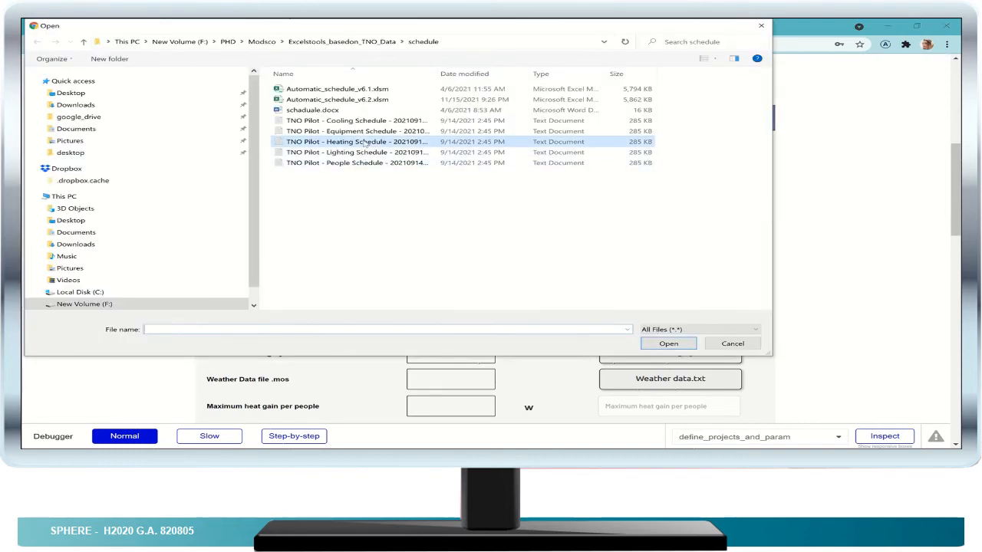
click(668, 344)
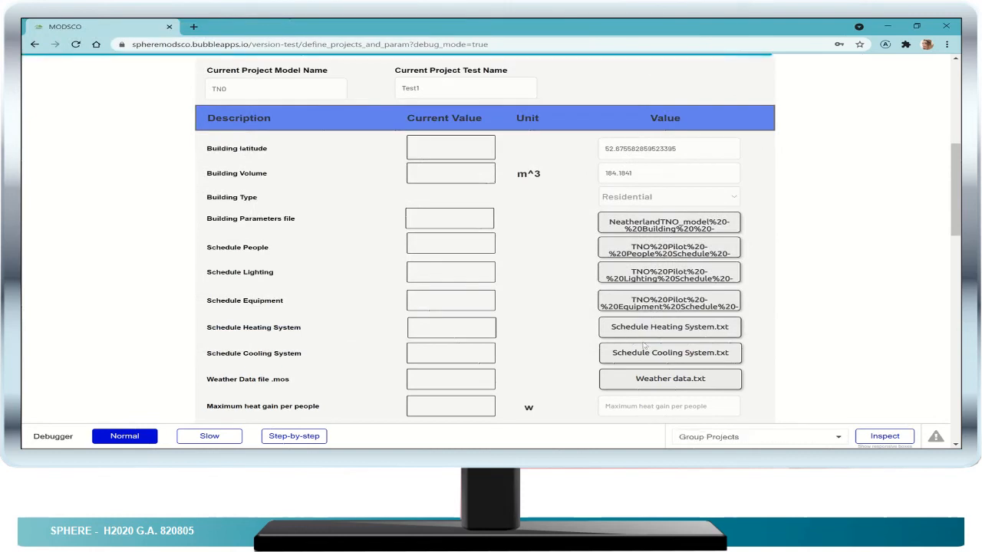
click(662, 356)
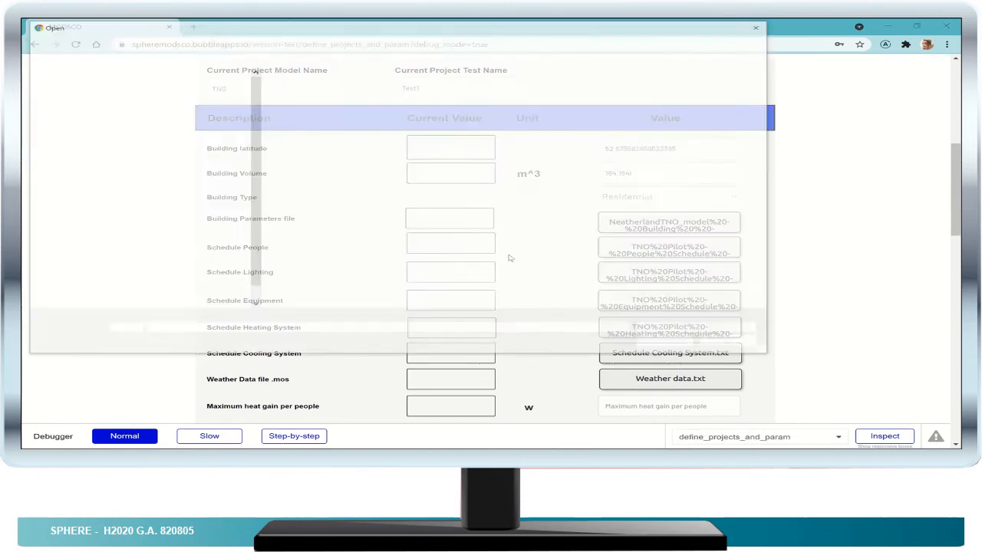
click(398, 121)
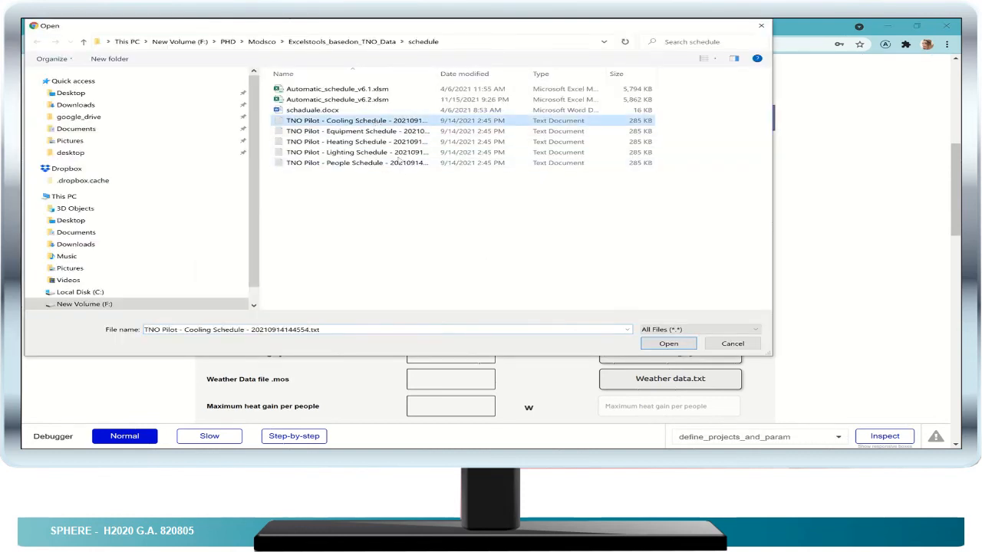
click(668, 344)
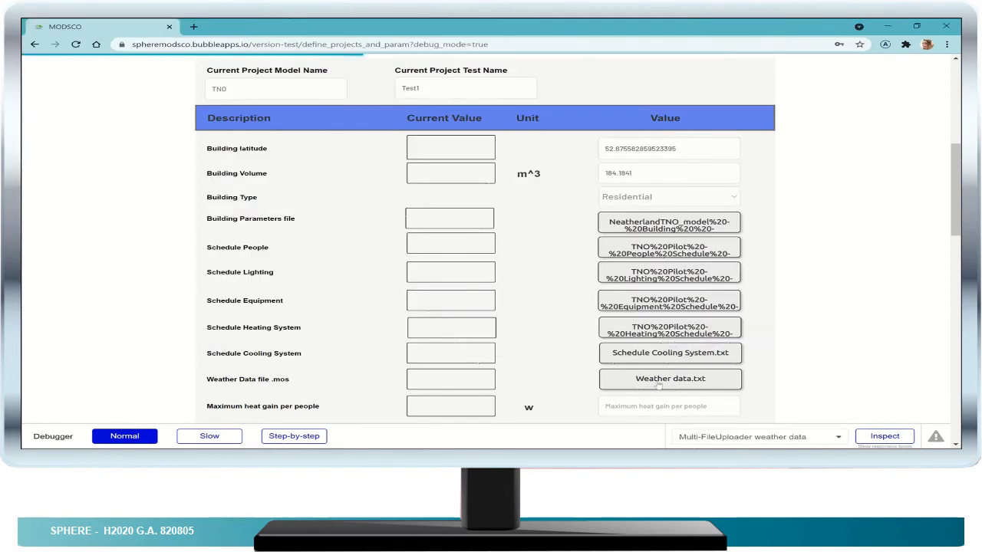
- Upload NLD_Amsterdam.062400_IWEC.mos from the weather folder of Excelstools_basedon_TNO_Data as the Weather Data file
click(666, 380)
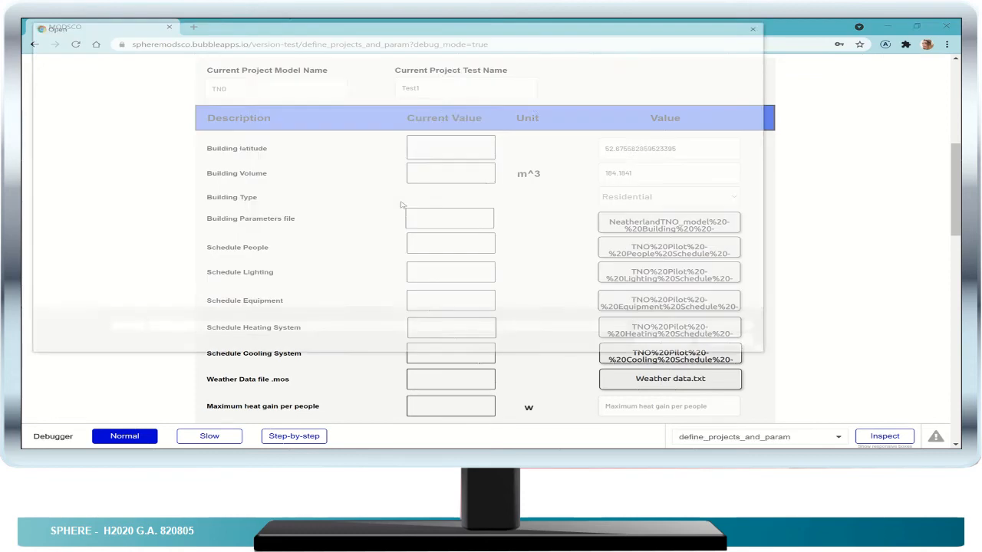
click(355, 41)
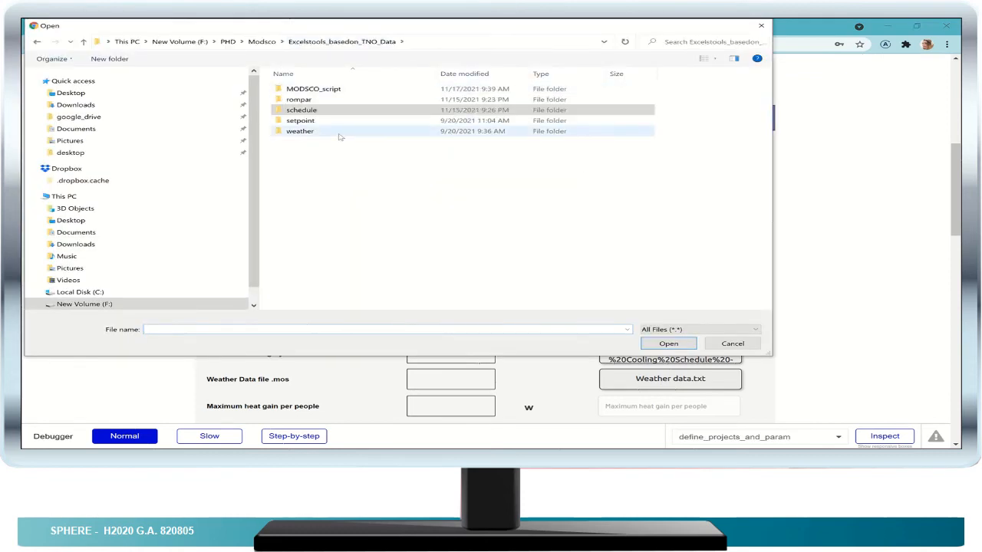
double_click(340, 134)
click(317, 123)
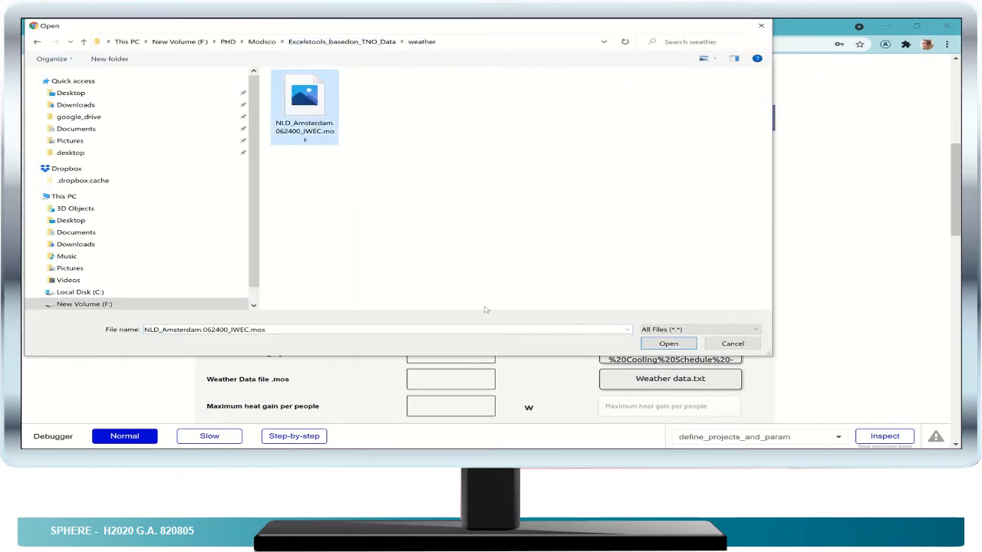
click(660, 345)
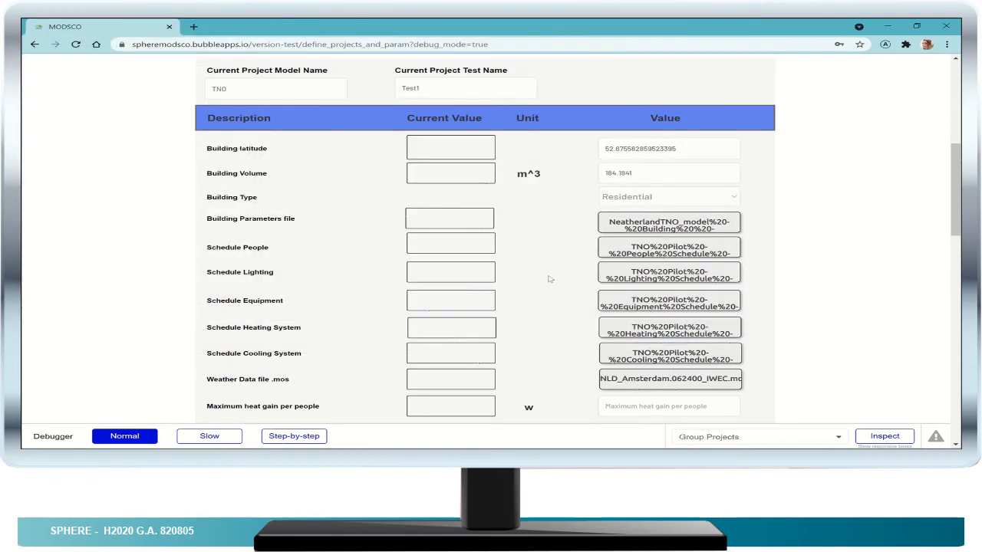
- Enter 400 W as maximum heat gain per people, 180 W as maximum electrical power per lighting and 6070 W per equipment
scroll(555, 277, down, 3)
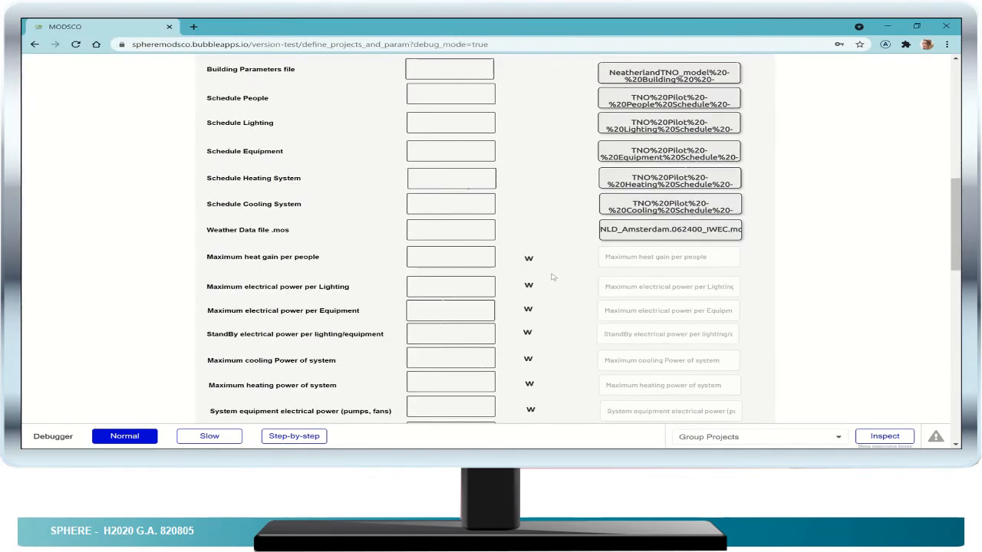
scroll(553, 277, down, 1)
click(666, 208)
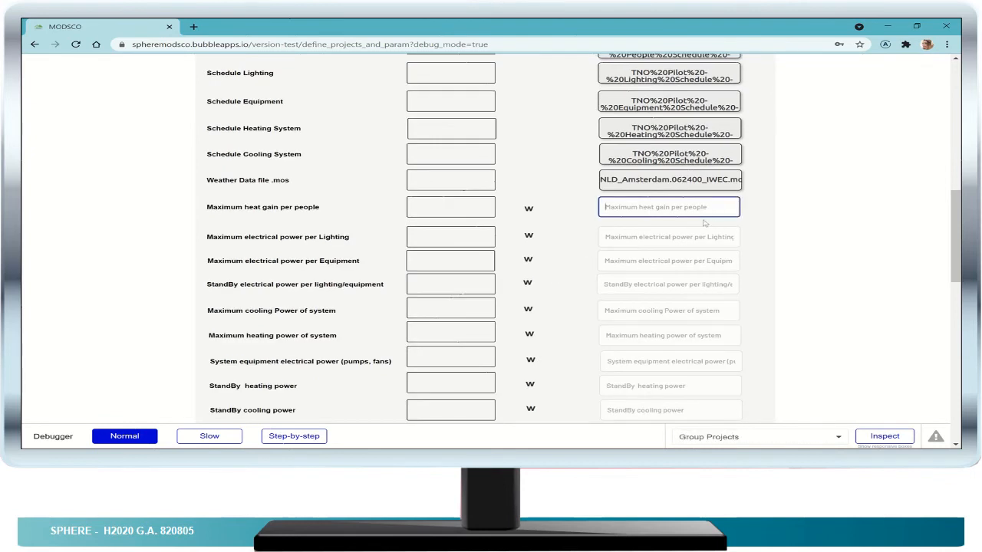
text(400)
click(687, 237)
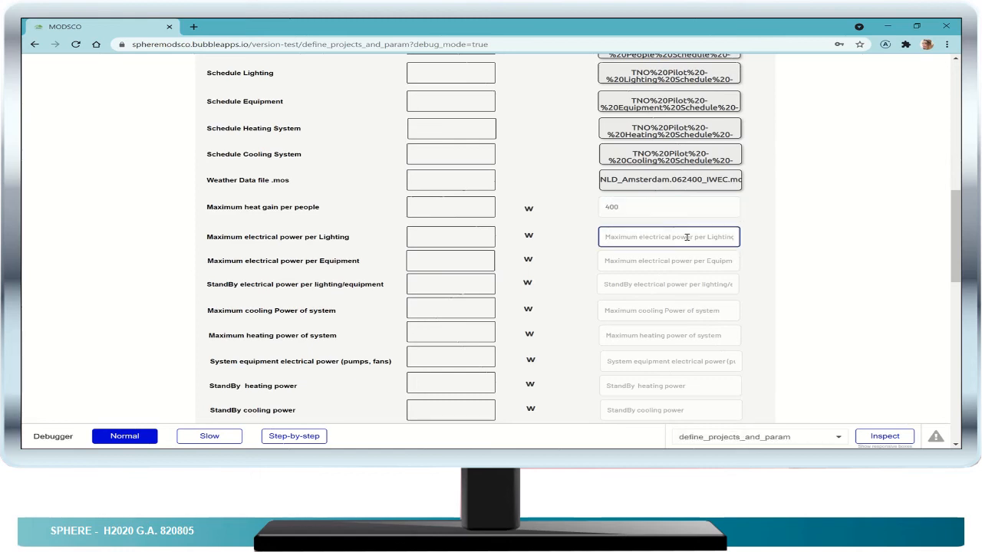
text(180)
click(675, 260)
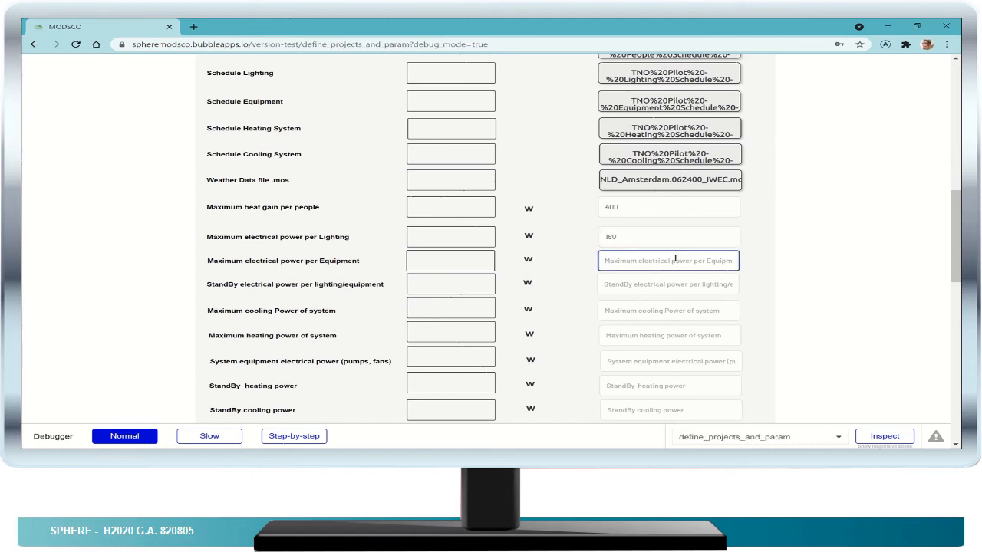
text(6070)
click(661, 284)
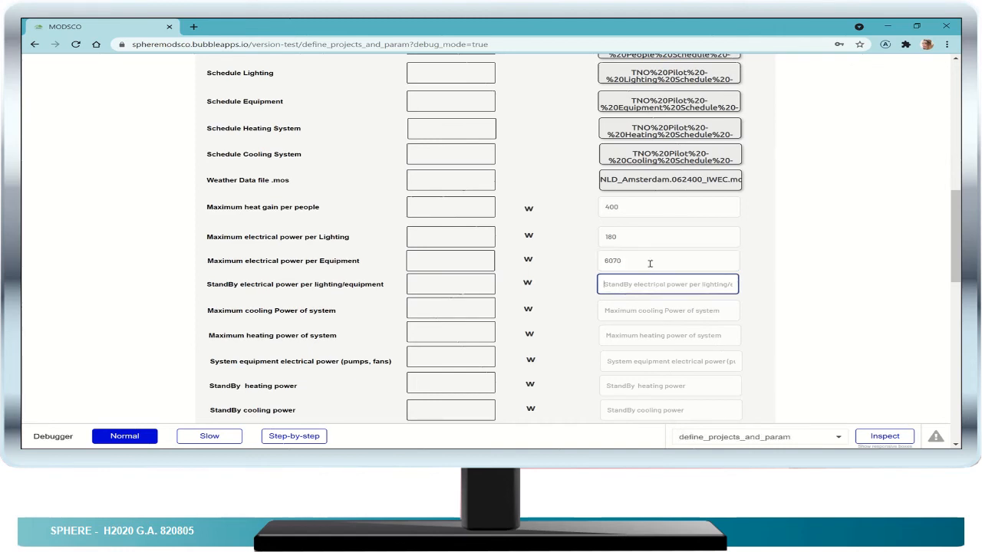
- Enter 0 W for standby electrical power per lighting/equipment and 2500 W each for maximum cooling and maximum heating power of the system
text(0)
click(647, 310)
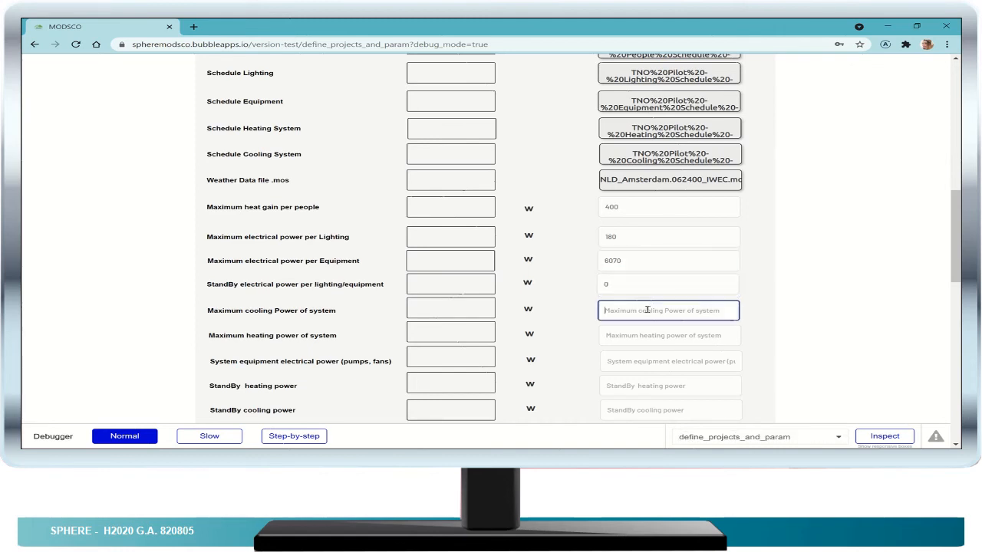
text(2500)
click(665, 331)
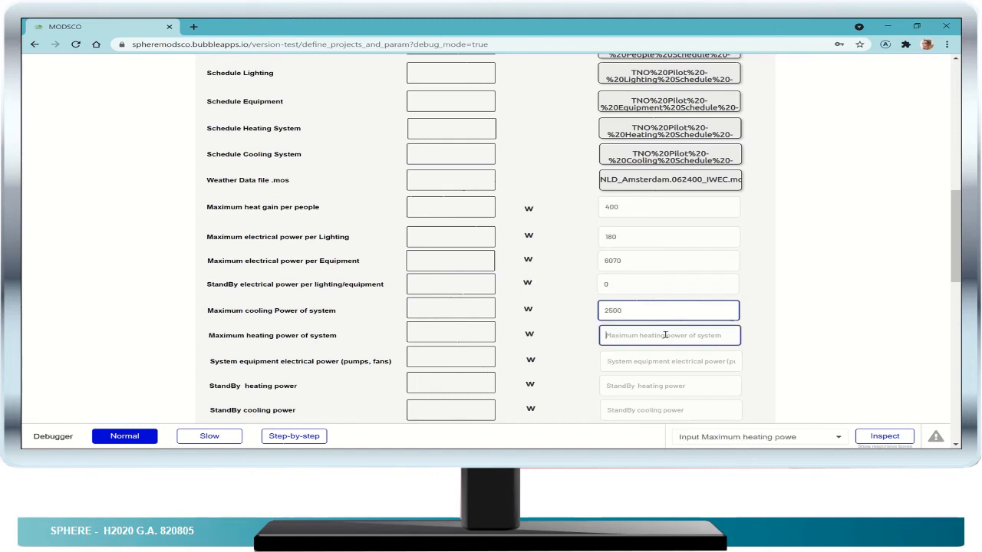
text(25)
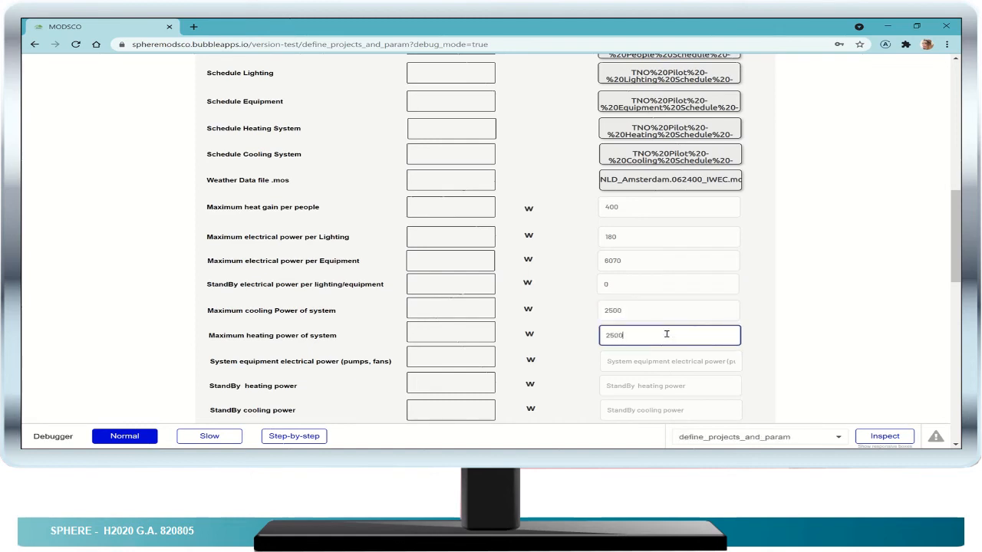
text(00)
- Enter 178 W for system equipment electrical power (pumps, fans) and 0 W for both standby heating and standby cooling power
click(669, 363)
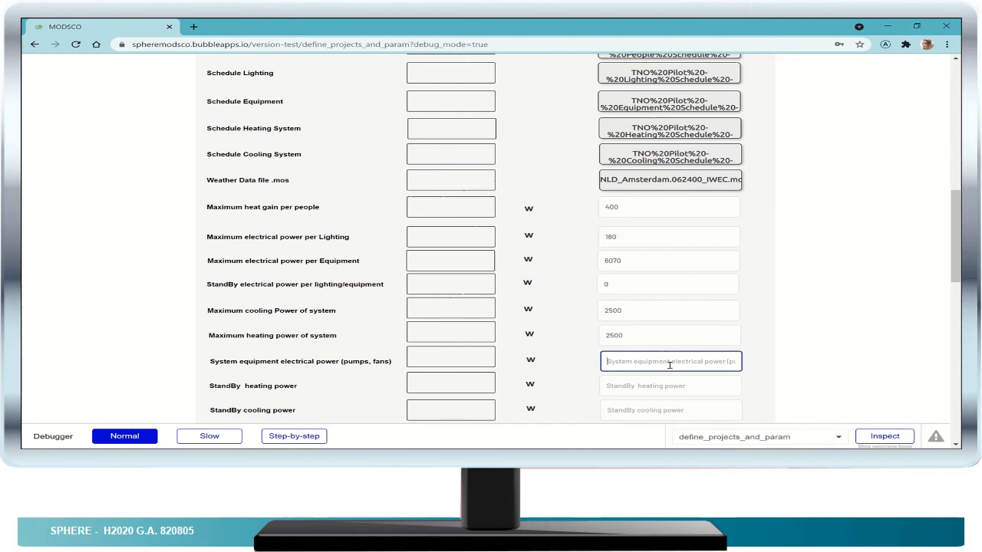
text(178)
click(677, 386)
text(0)
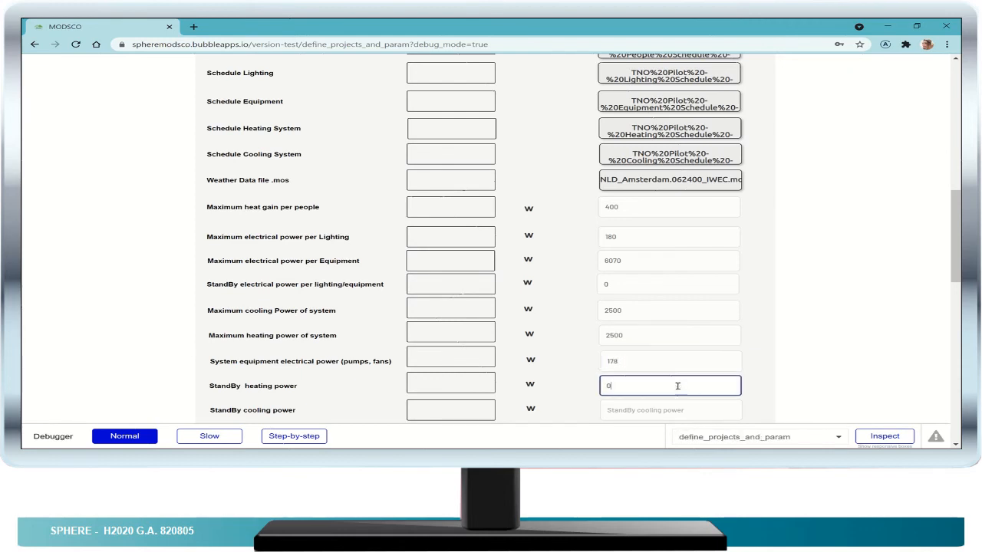
click(675, 402)
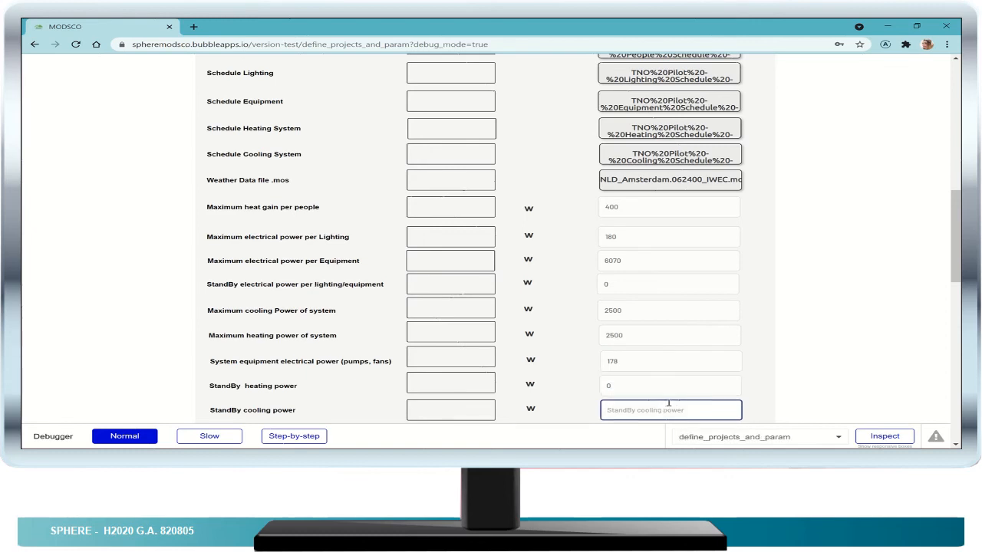
text(0)
- Set the Average Heating Set Point to 22 °C and the Average Cooling Set Point to 25 °C
scroll(668, 384, down, 5)
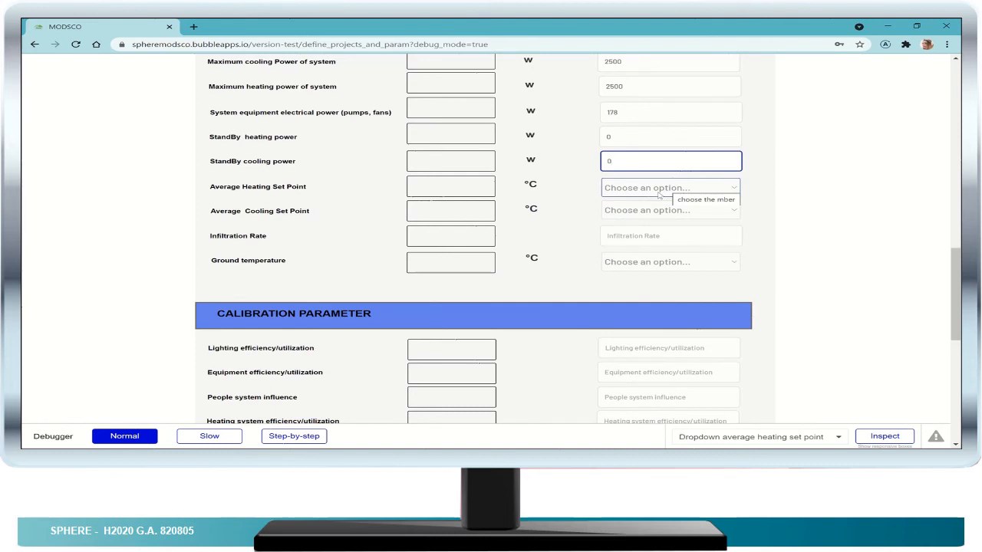
click(658, 195)
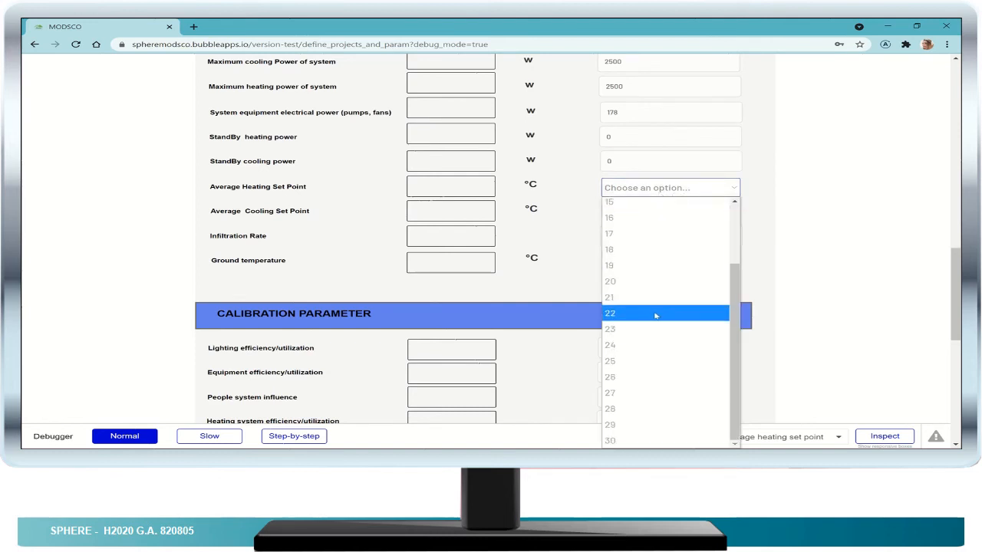
click(656, 314)
click(665, 210)
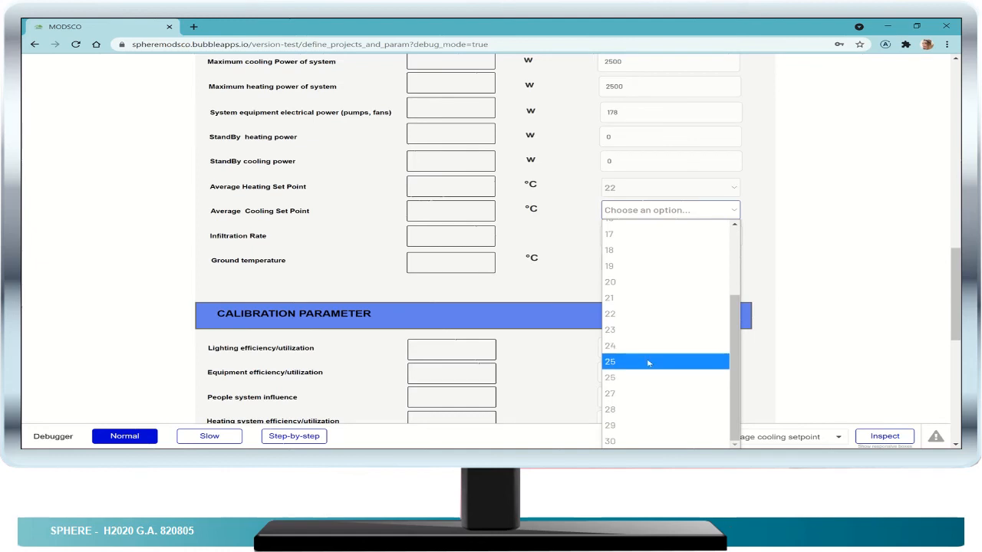
click(648, 363)
- Set the Infiltration Rate to 1 and the Ground temperature to 16 °C
click(717, 233)
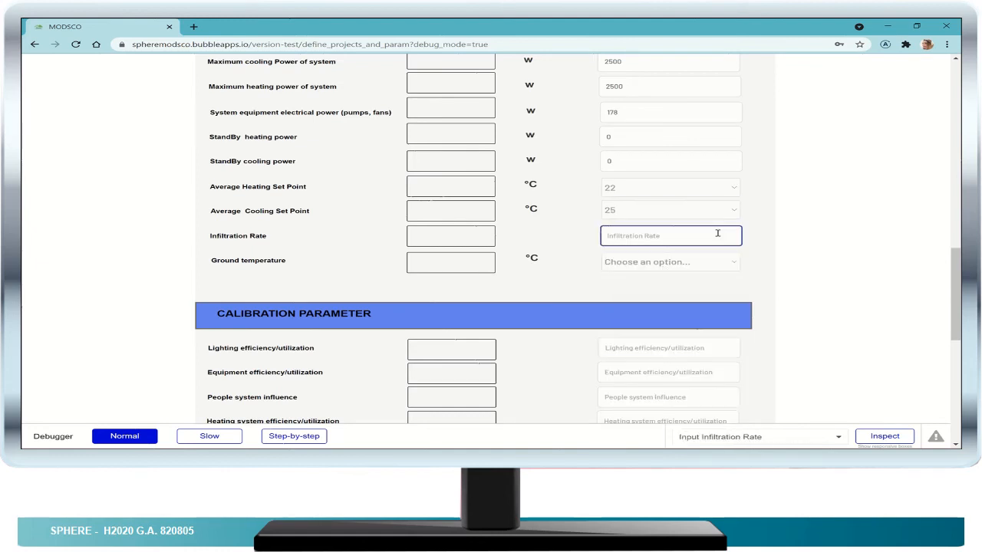
click(662, 236)
text(0)
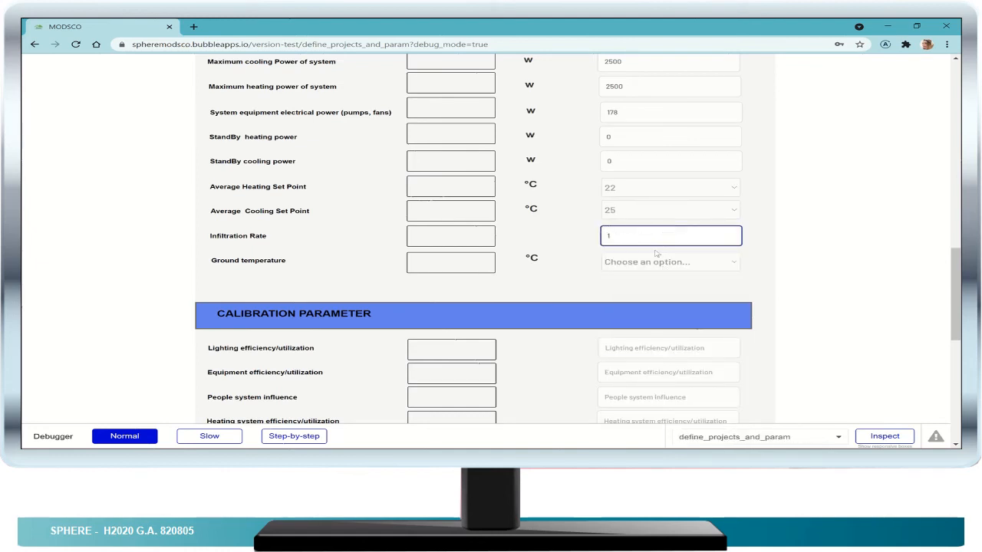
click(648, 265)
scroll(644, 200, down, 2)
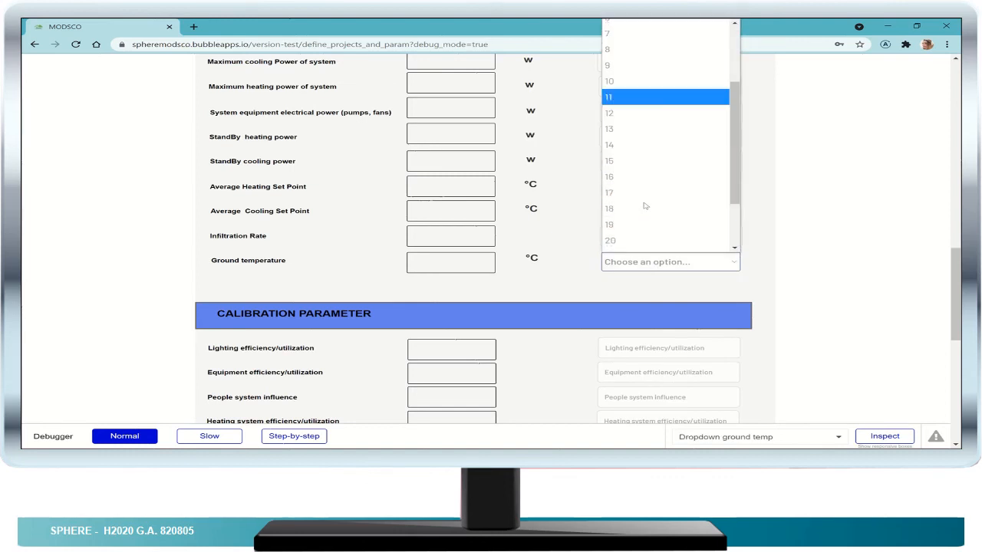
click(640, 177)
- Set the calibration parameters for lighting efficiency/utilization, equipment efficiency/utilization and people system influence to 1
scroll(643, 265, down, 2)
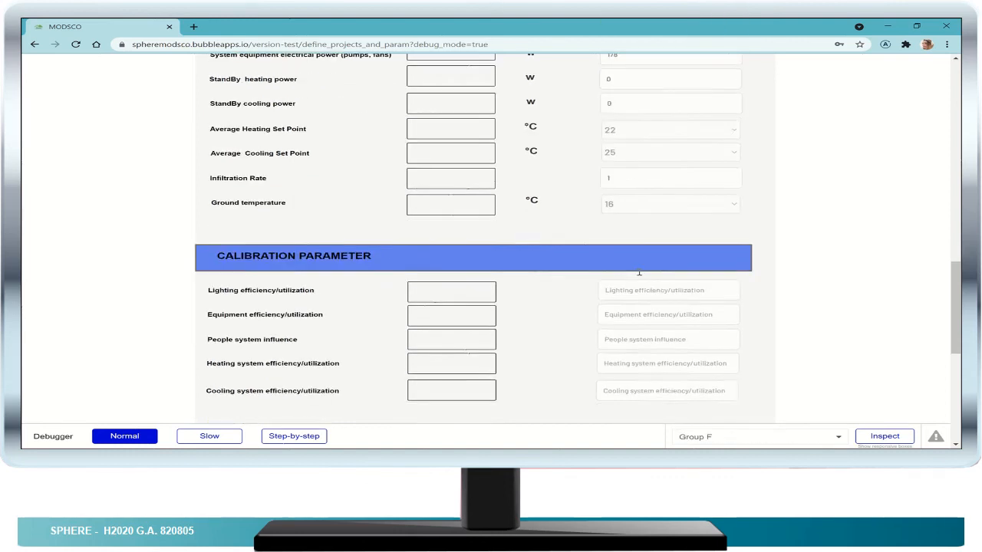
click(643, 249)
text(1)
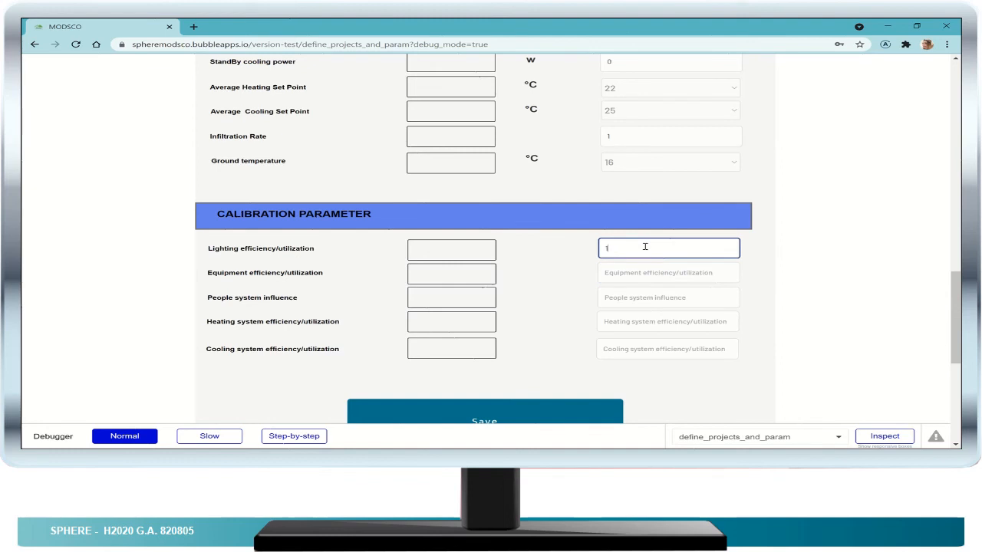
click(656, 271)
text(1)
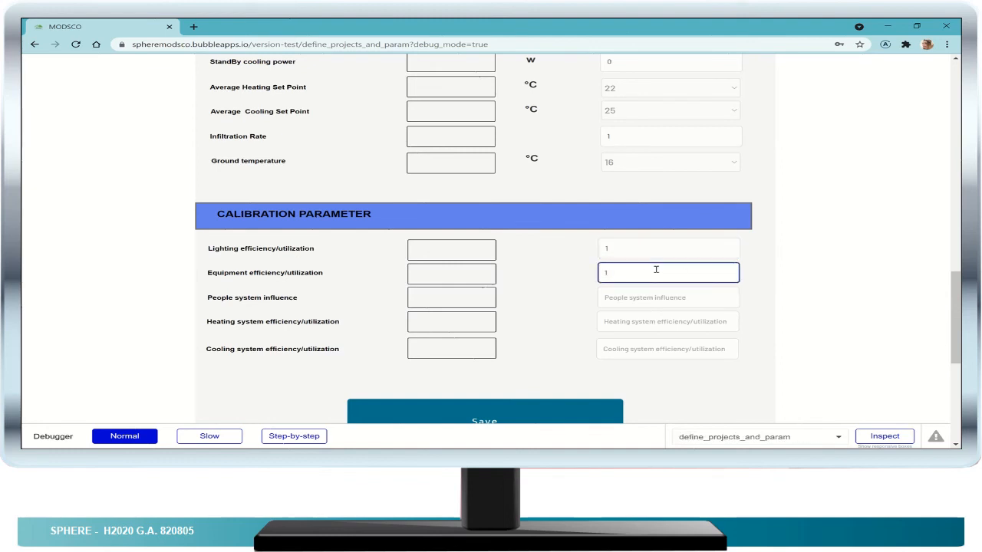
click(658, 297)
text(1)
- Set the heating and cooling system efficiency/utilization calibration parameters to 1 and save the project parameters
click(654, 322)
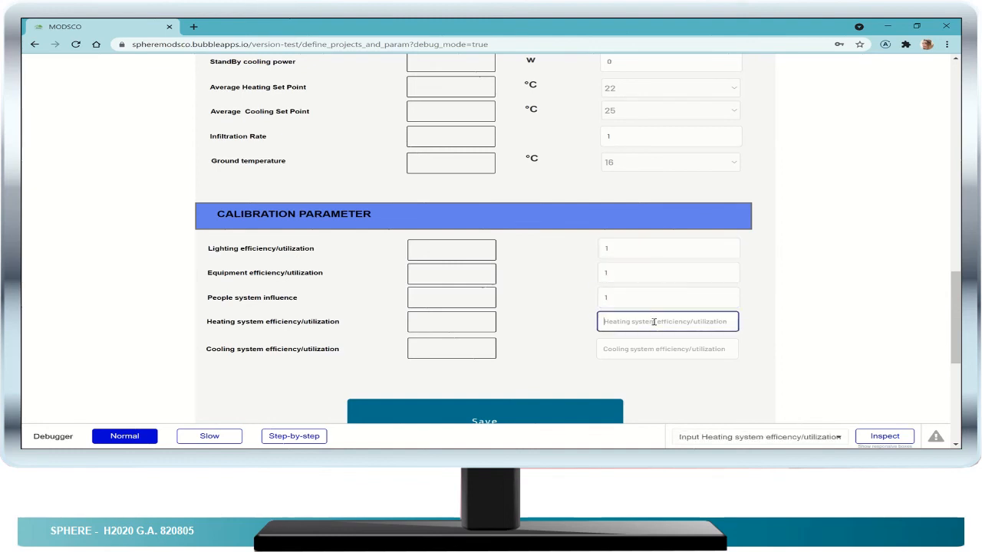
text(1)
click(662, 346)
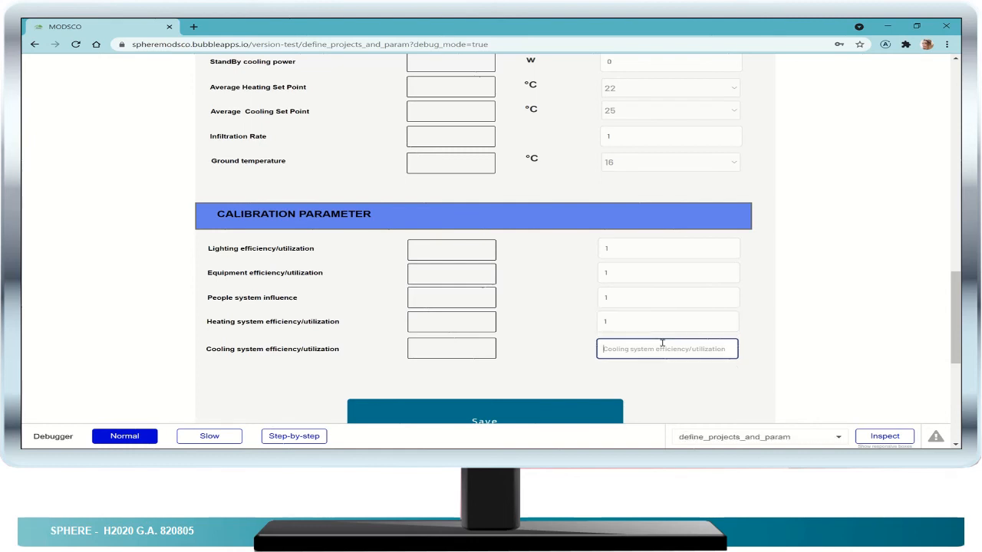
text(1)
scroll(555, 291, down, 2)
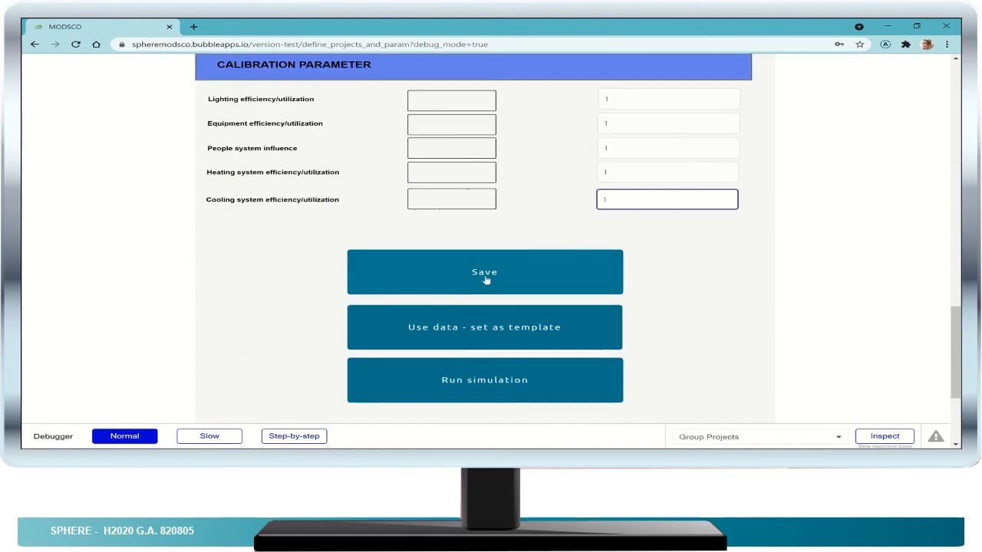
click(485, 276)
- Review the saved current values of the TNO Test1 project against the entered building, schedule, power and calibration data
scroll(484, 276, up, 2)
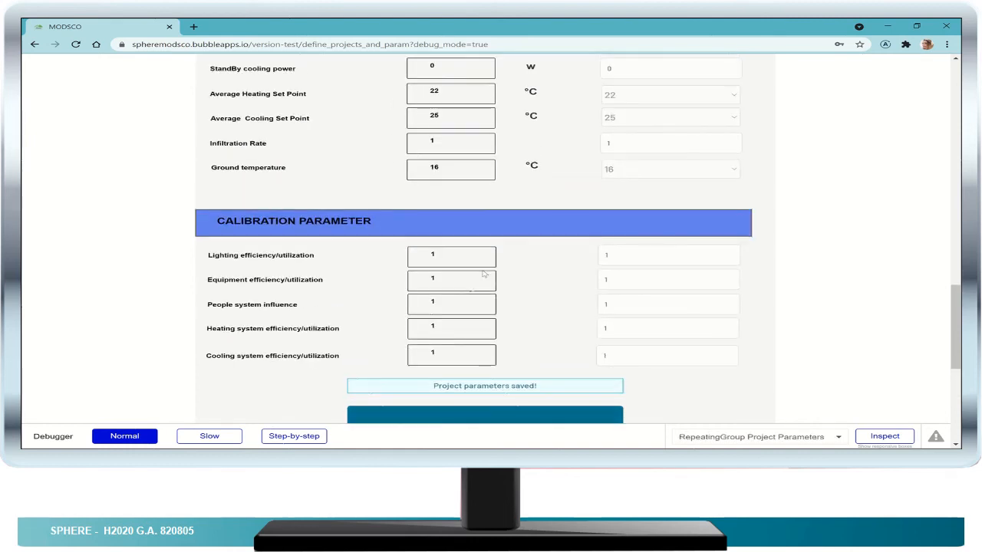
scroll(555, 338, up, 5)
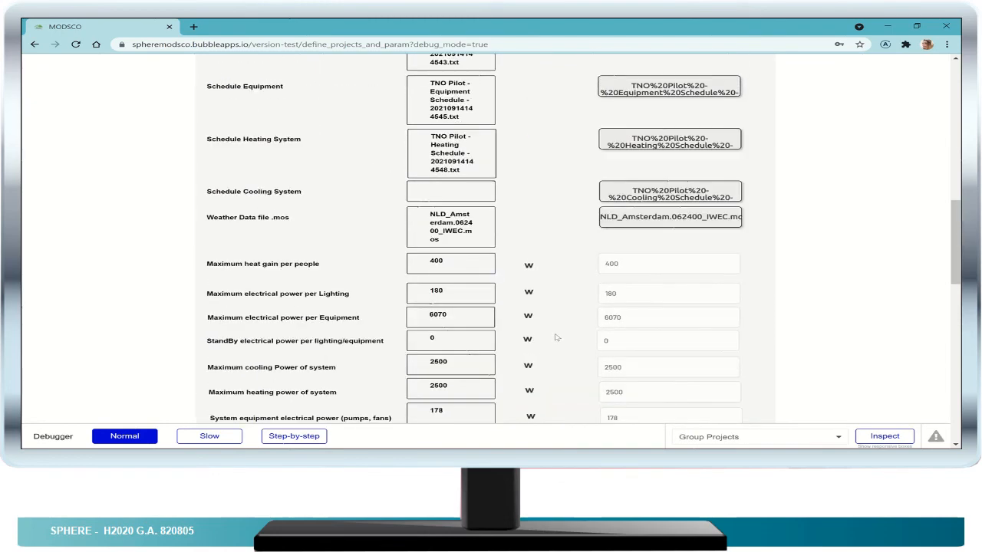
scroll(557, 338, up, 7)
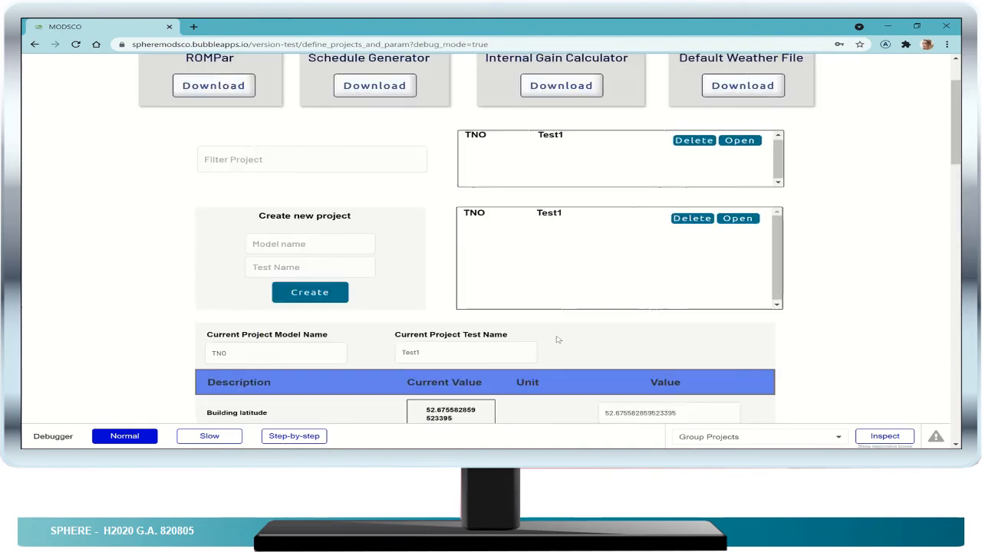
scroll(558, 339, up, 1)
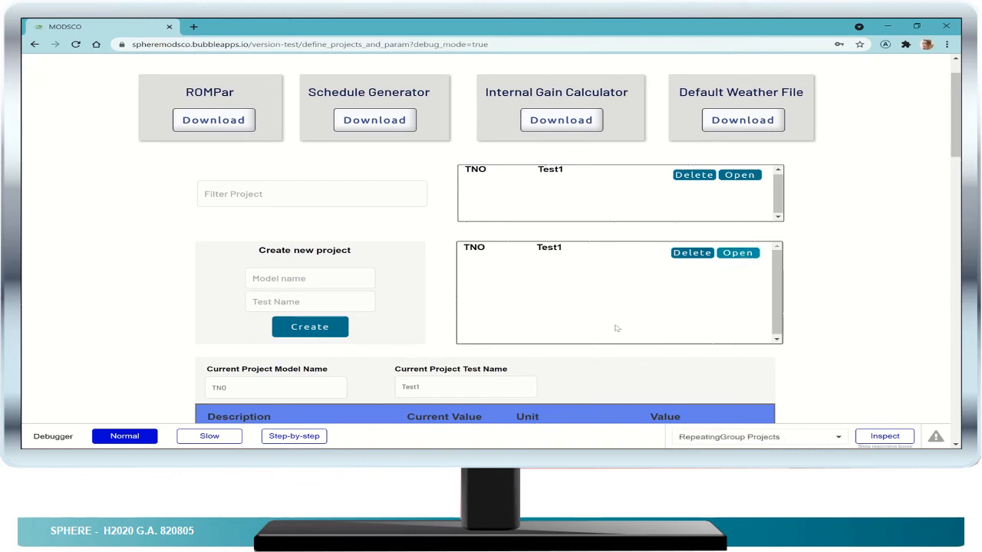
scroll(575, 287, down, 2)
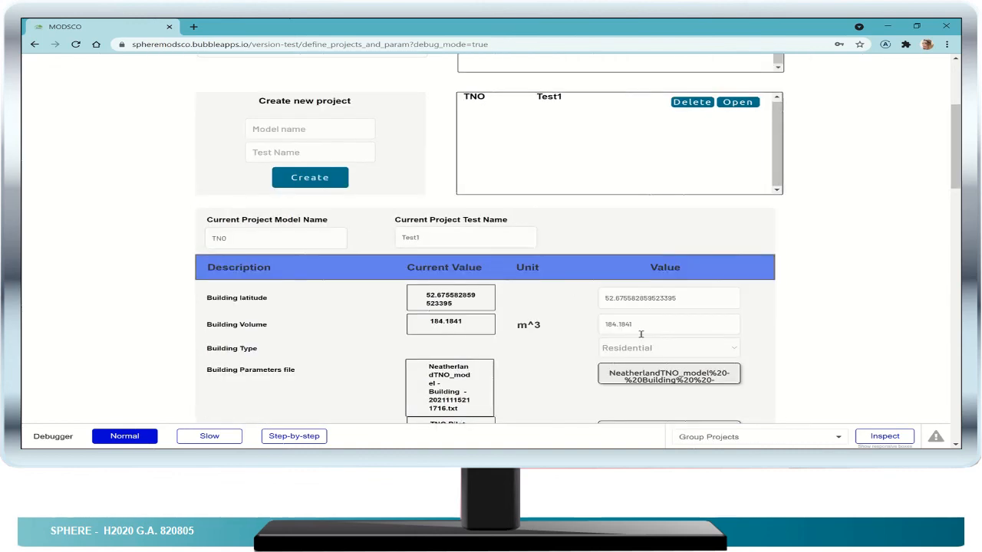
scroll(554, 331, down, 6)
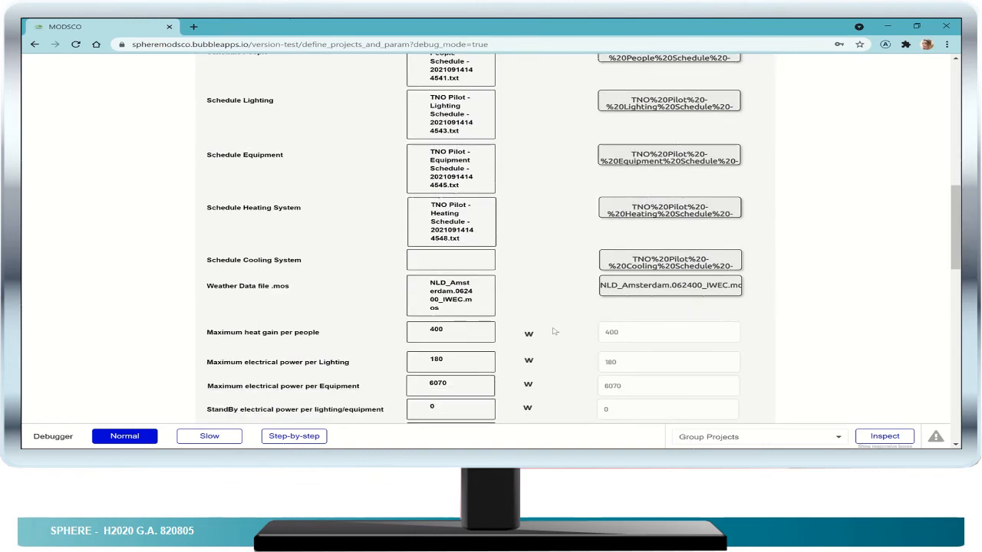
scroll(554, 332, down, 6)
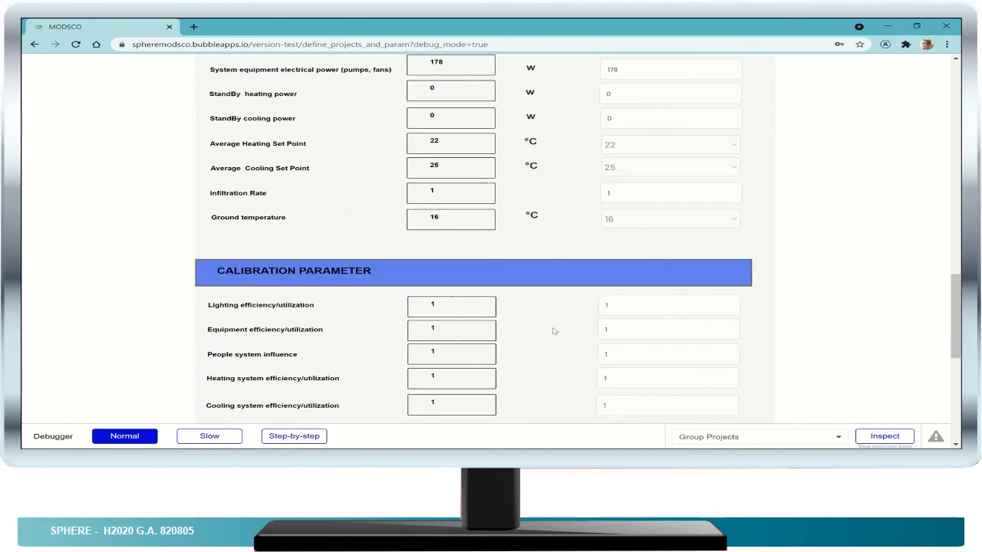
scroll(553, 332, down, 3)
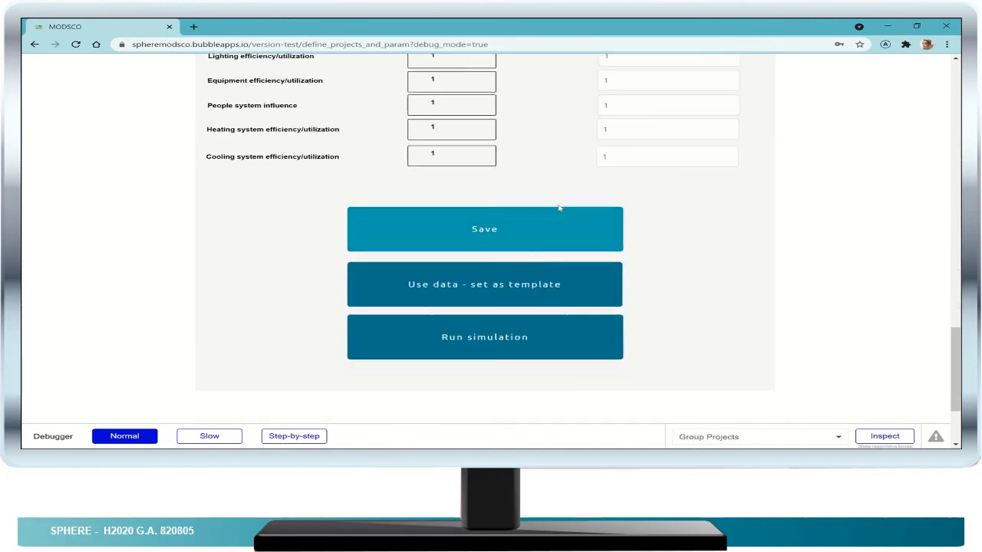
- Save the project parameters again and run the simulation for the TNO Test1 project
click(600, 306)
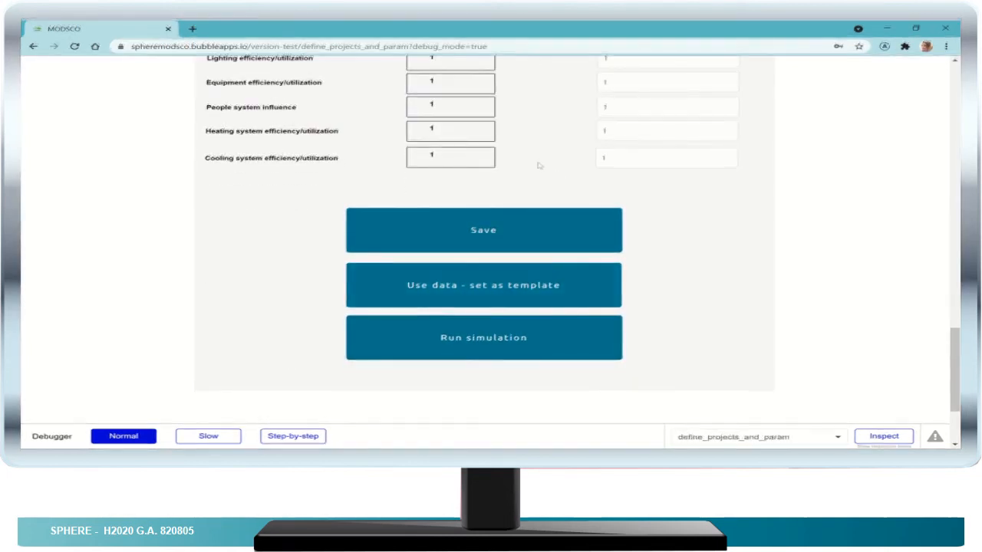
click(513, 232)
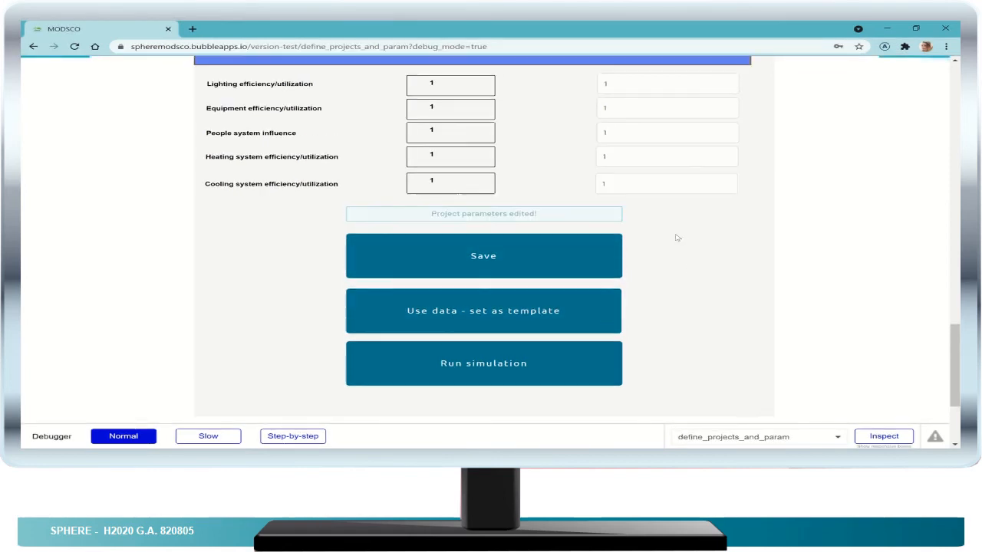
scroll(614, 254, down, 2)
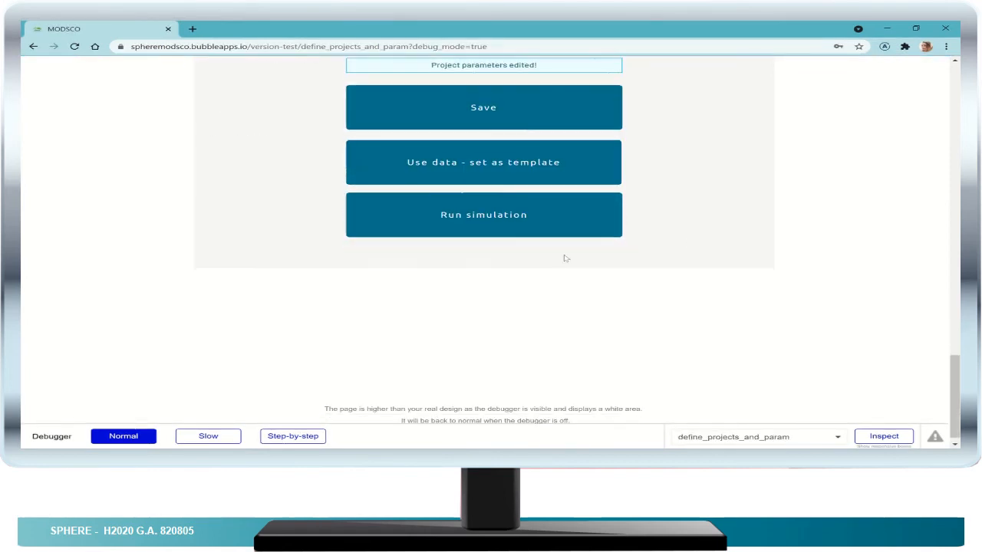
click(461, 215)
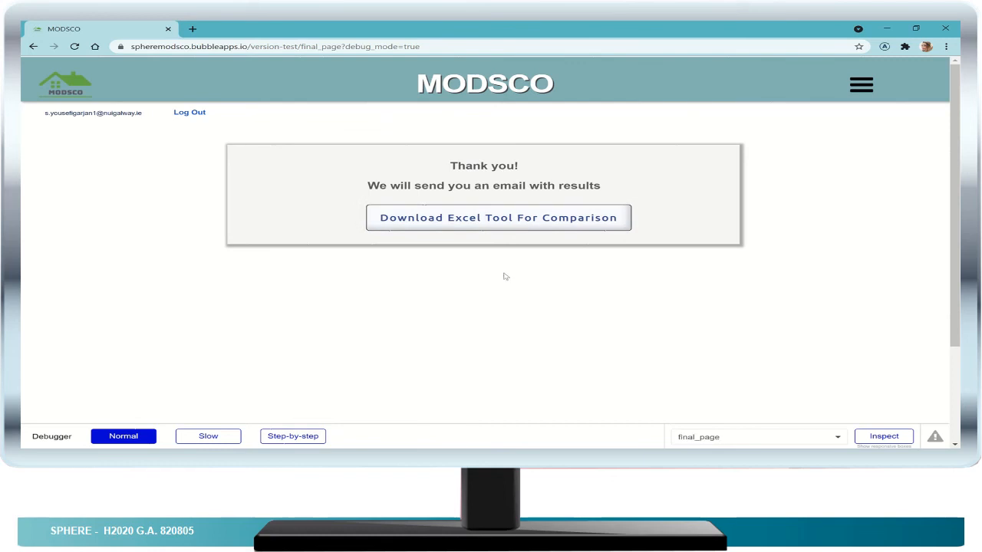
- Download the Excel tool for comparison and switch to the ModSCO Calibration - Saving Enstimator Tool workbook in Excel
click(494, 219)
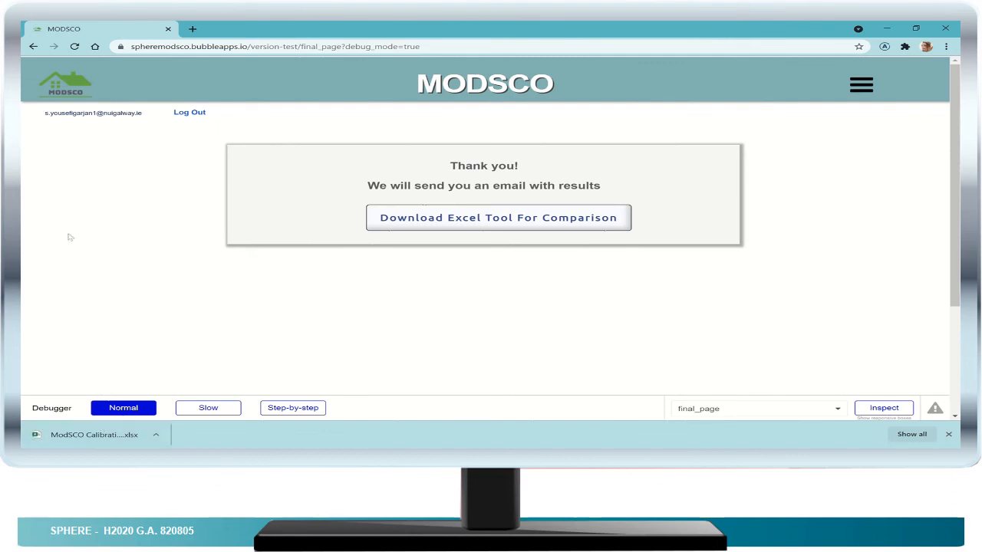
mouse_move(9, 207)
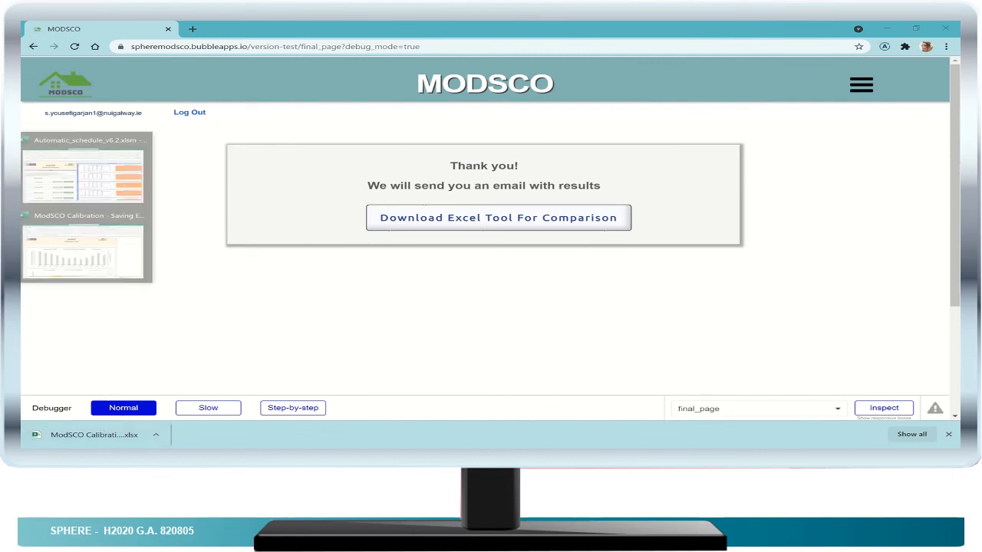
click(75, 234)
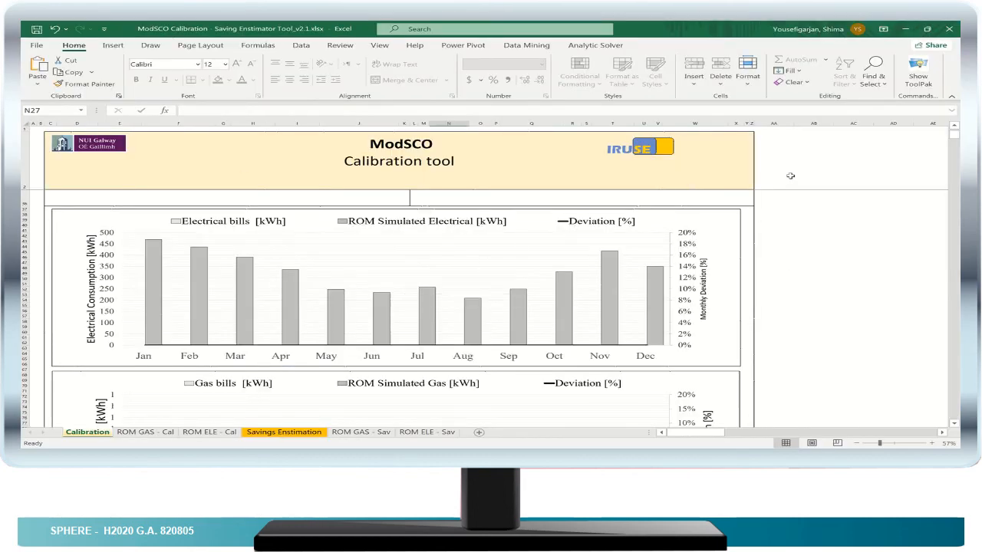
- Examine the electrical and gas consumption charts and the deviation and precision indicators on the Calibration sheet
scroll(790, 175, down, 4)
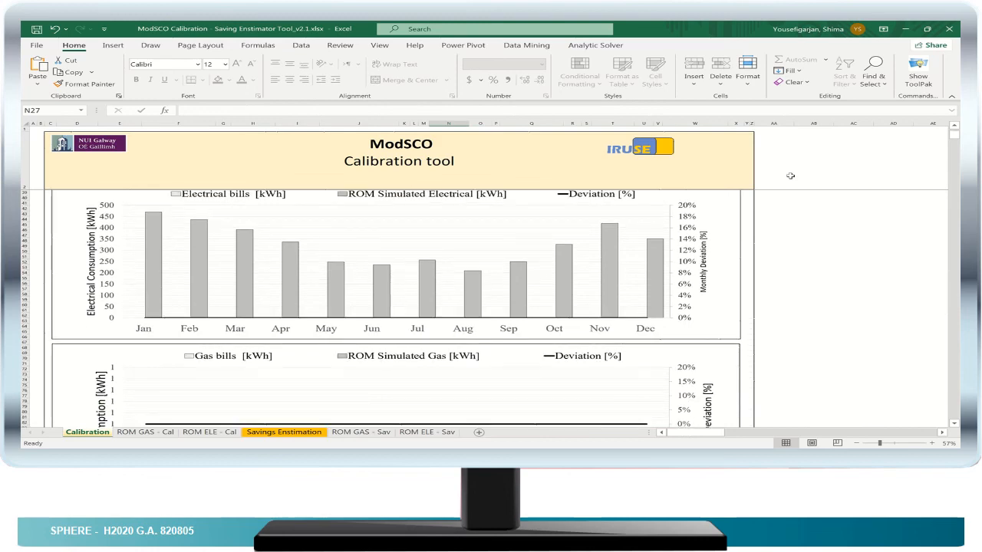
scroll(791, 176, down, 6)
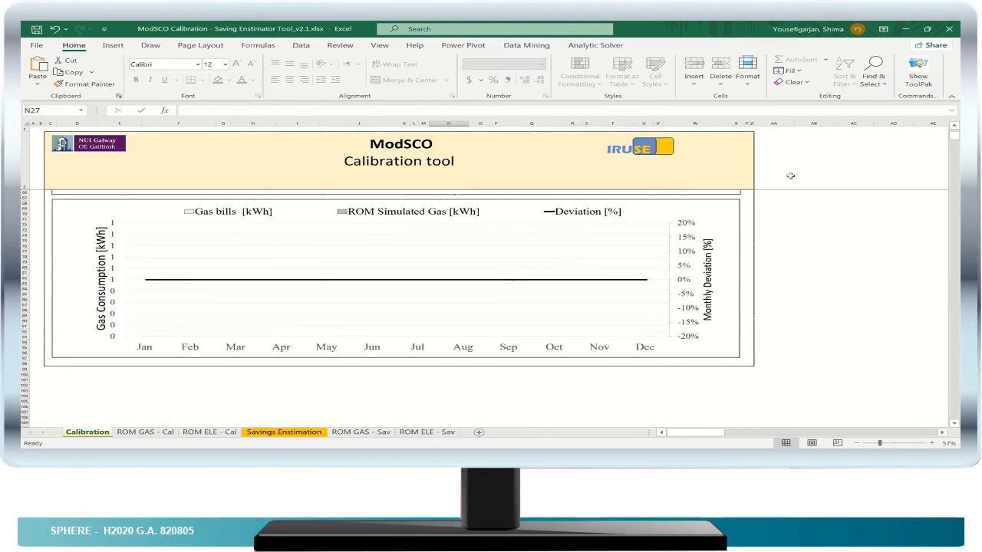
scroll(790, 175, up, 8)
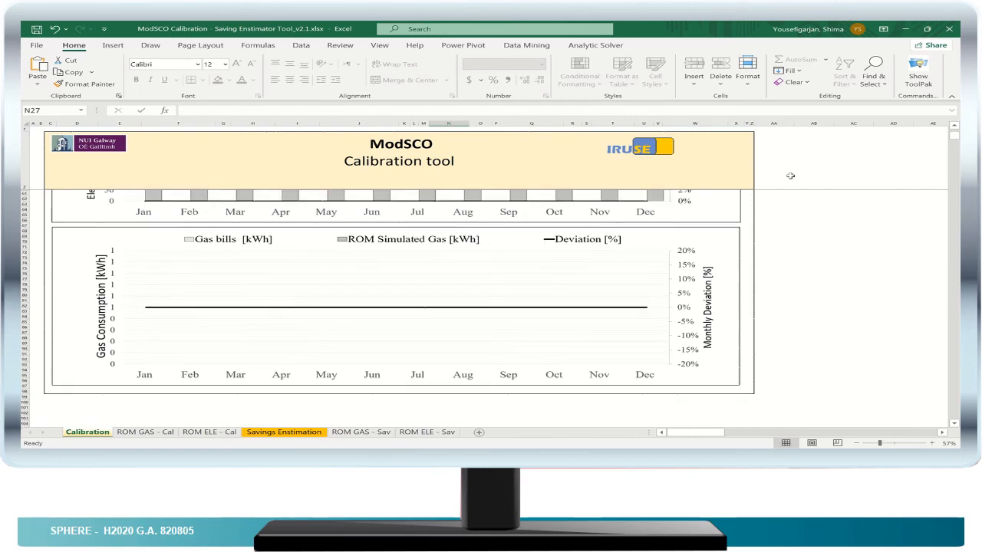
scroll(790, 175, up, 3)
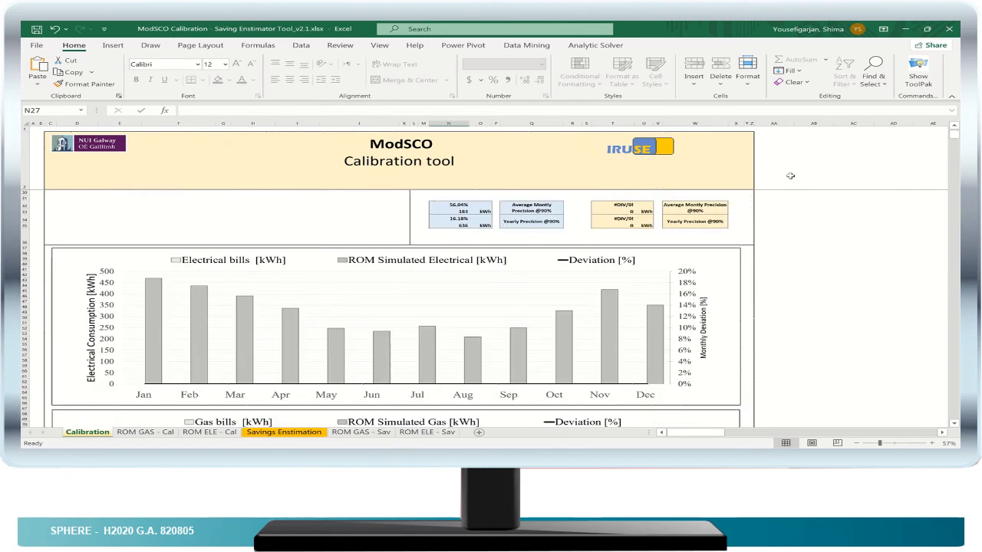
scroll(791, 176, up, 1)
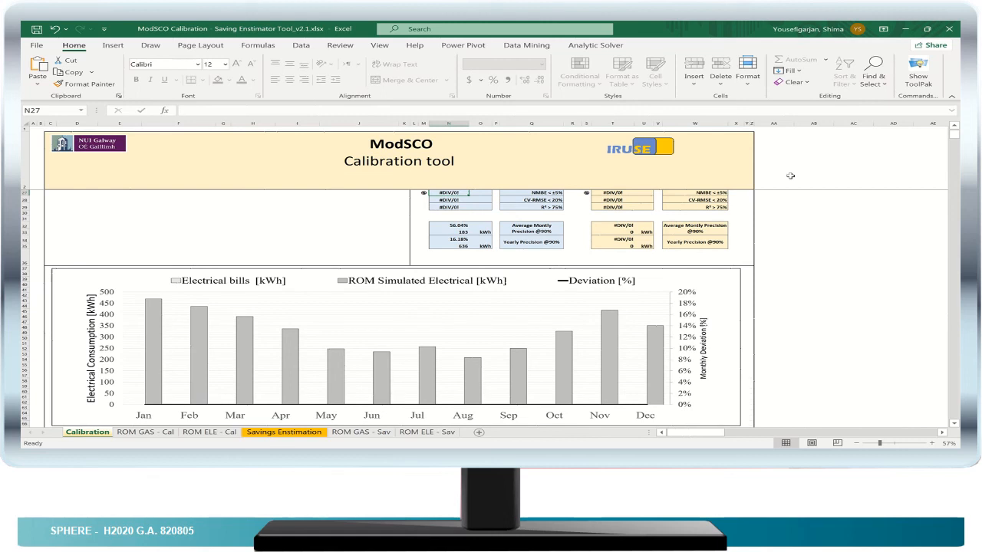
scroll(790, 175, up, 1)
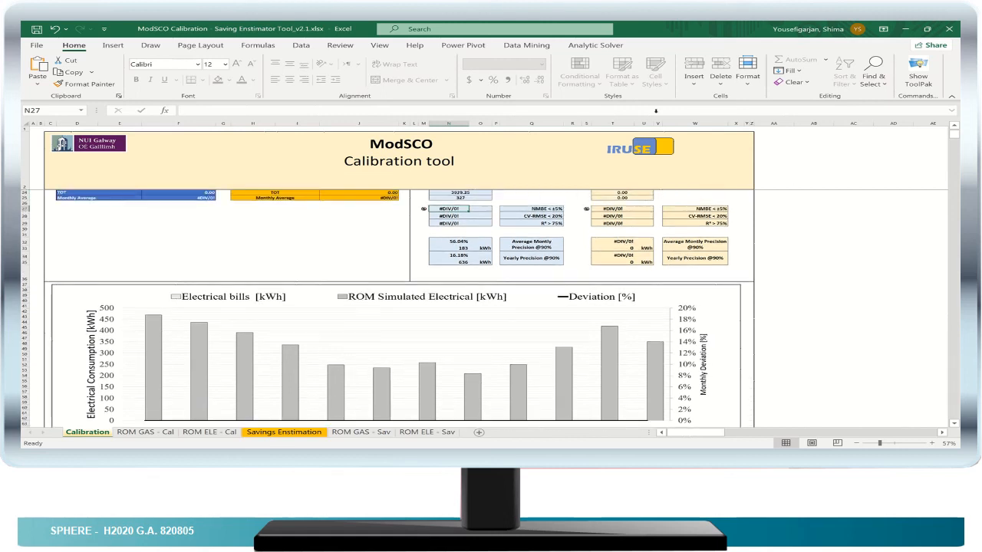